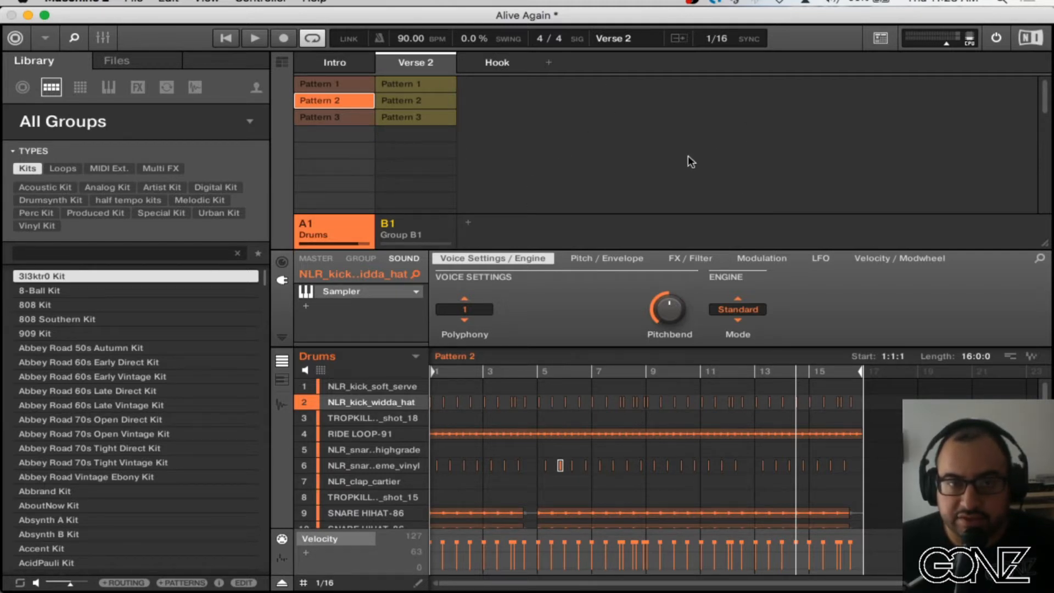
Step: Show the Ideas view and go through the Intro, Verse 2 and Hook scenes
left_click(217, 3)
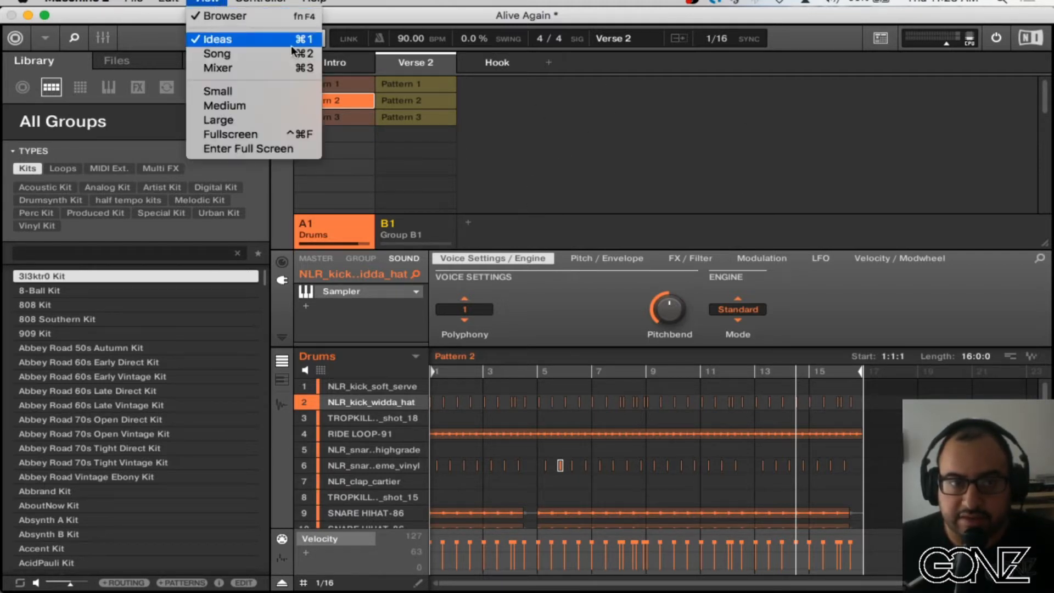
left_click(255, 38)
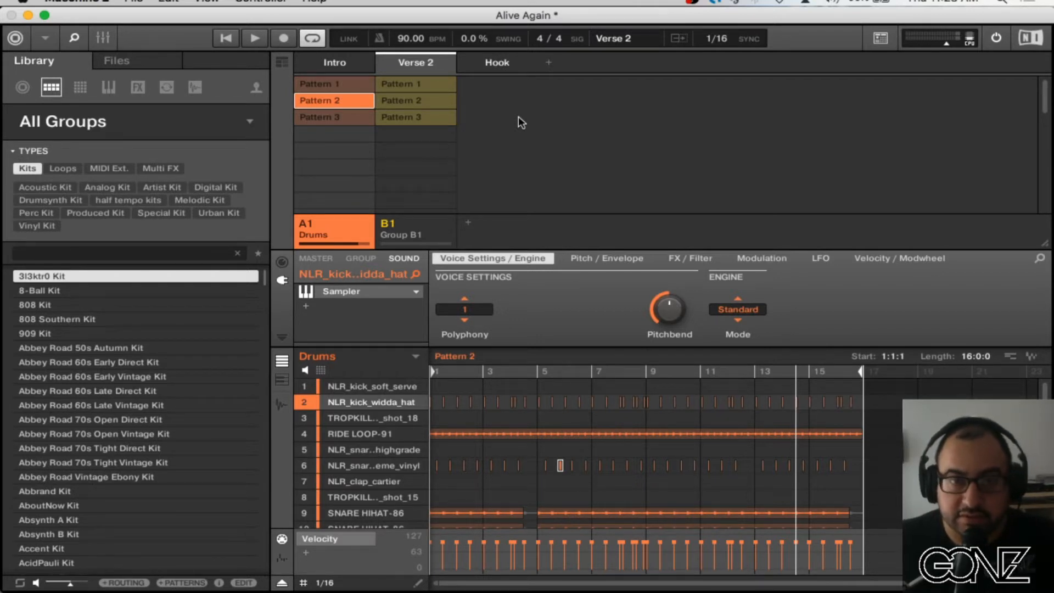
left_click(341, 69)
left_click(423, 63)
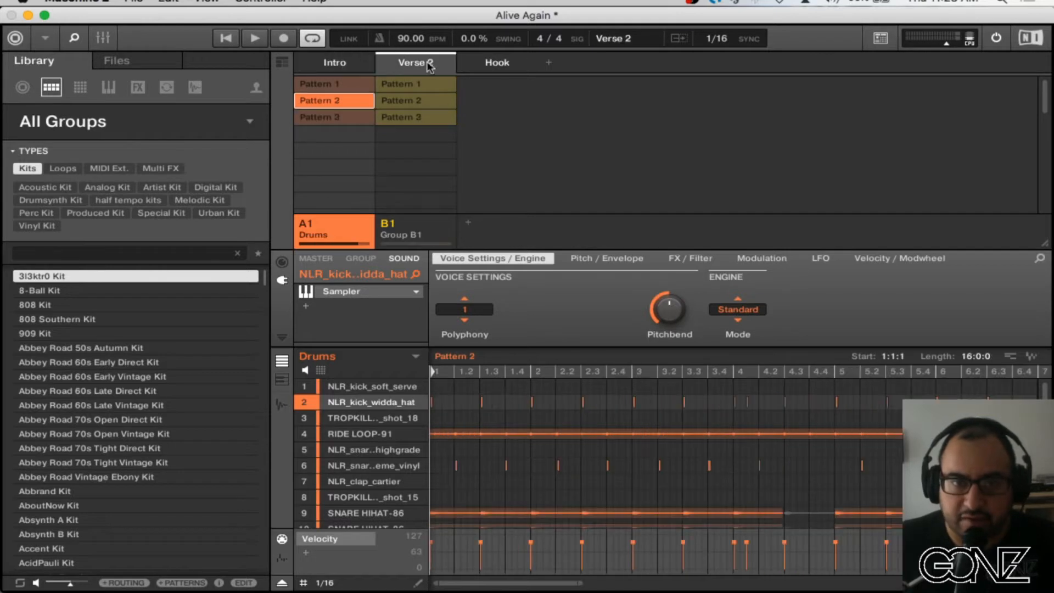
left_click(513, 63)
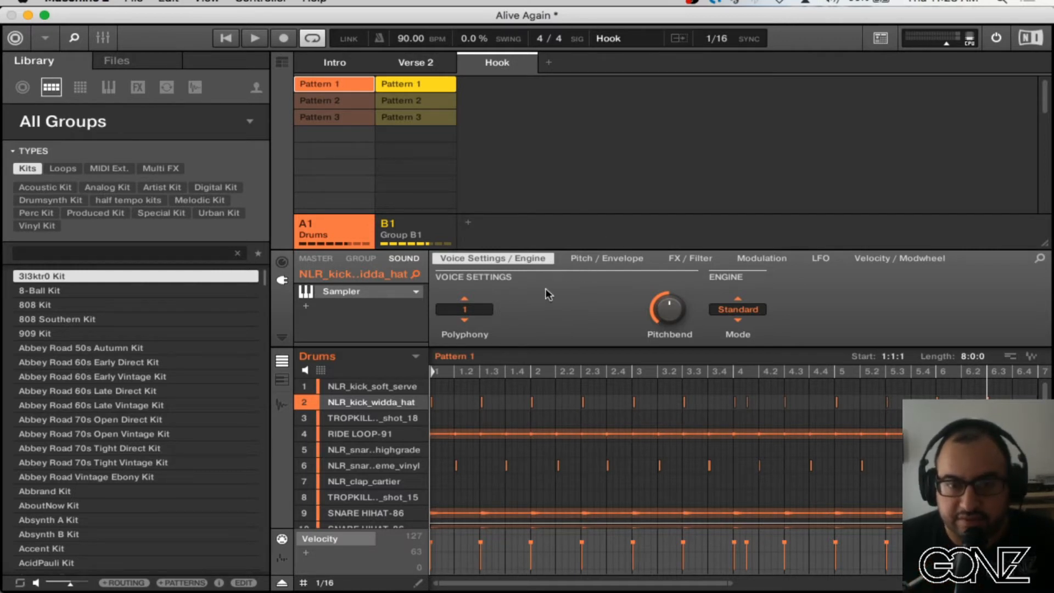
Step: Examine the Pitch / Envelope, FX / Filter and Modulation parameters of the NLR_kick_widda_hat sound
mouse_move(379, 433)
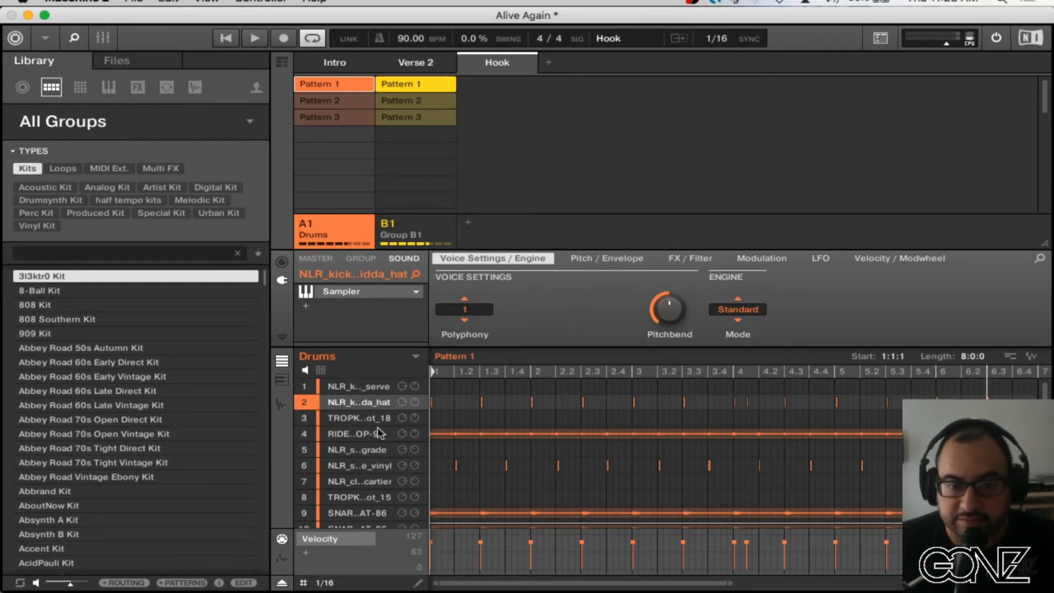
left_click(576, 259)
left_click(693, 259)
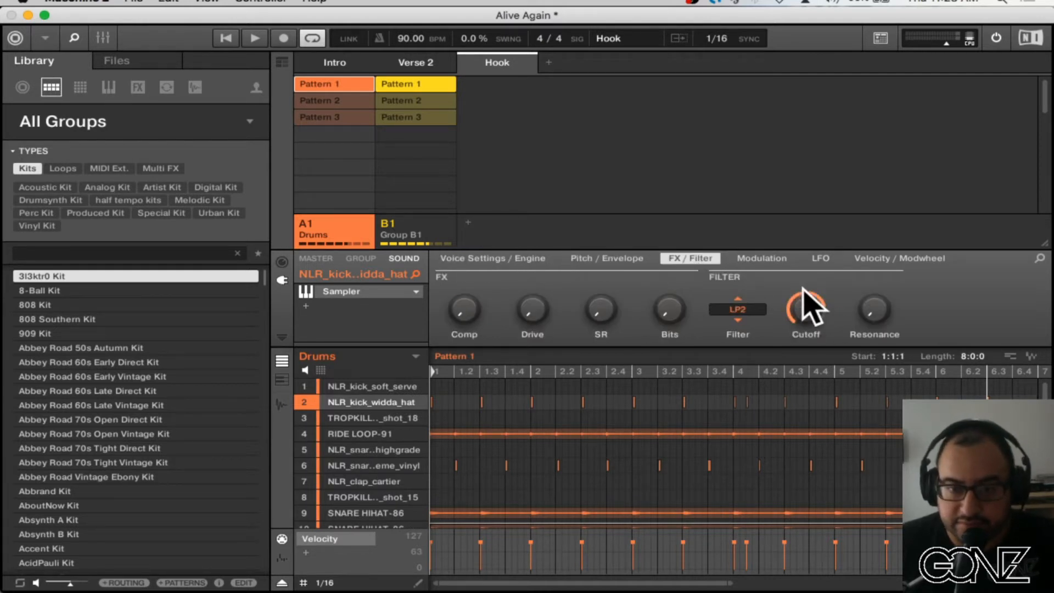
left_click(761, 258)
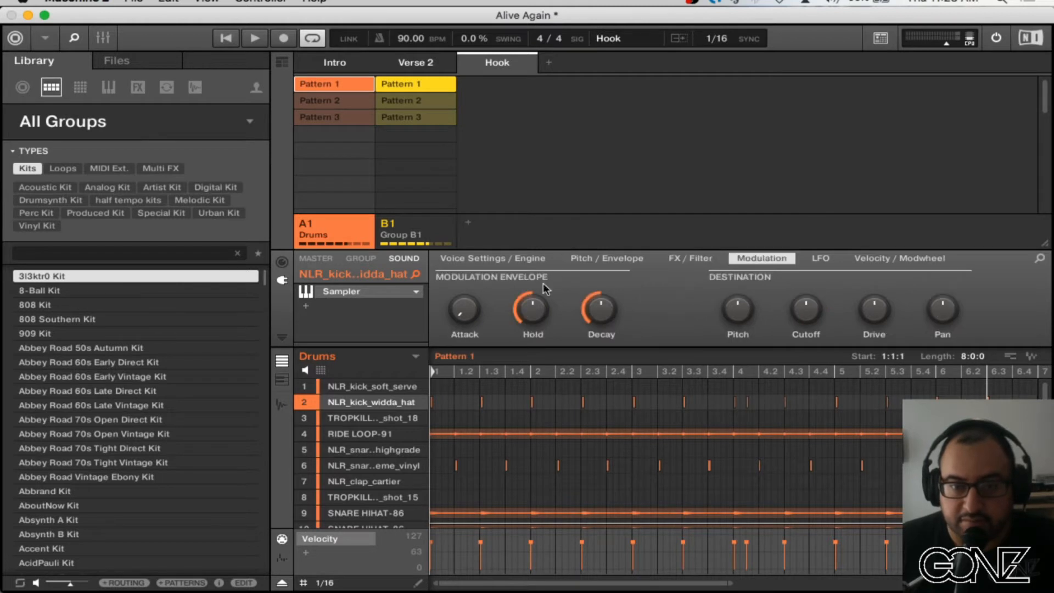
Step: Compare the plug-in chains of the Drums group, the master and the NLR_kick_widda_hat sound
left_click(362, 258)
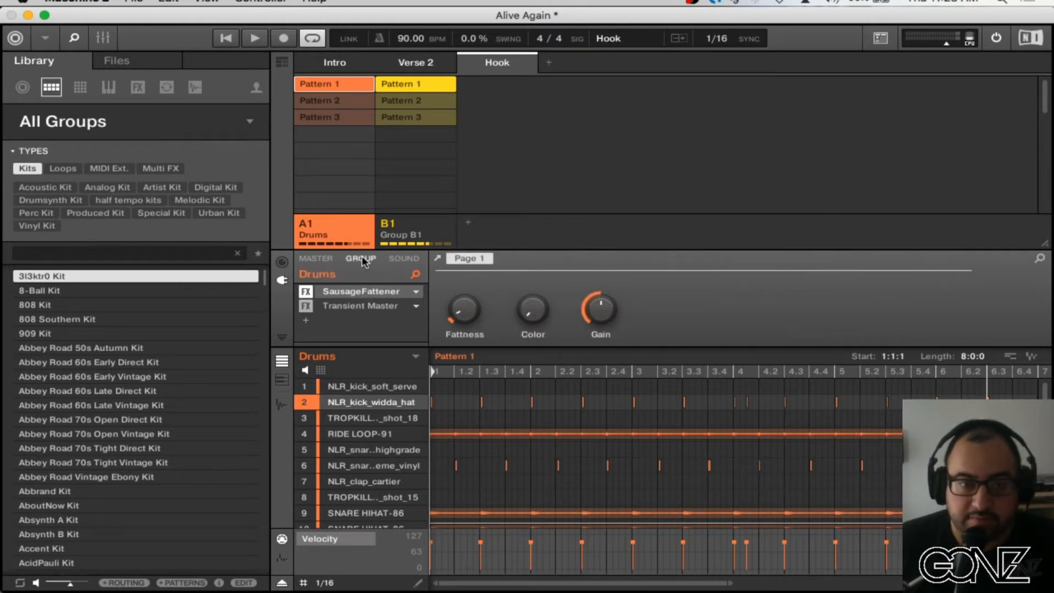
scroll(371, 496, "down", 2)
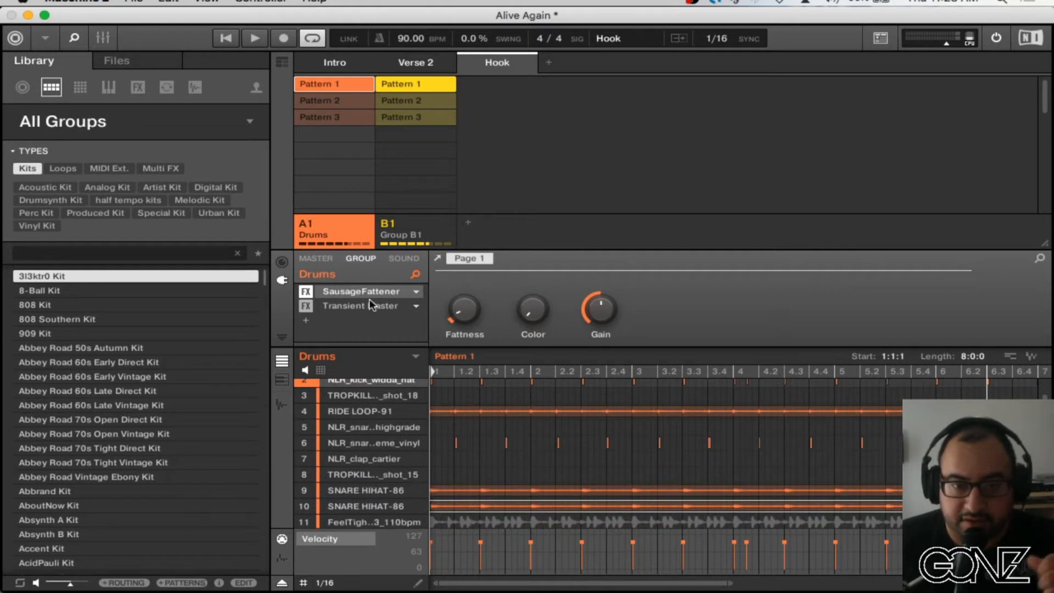
left_click(328, 259)
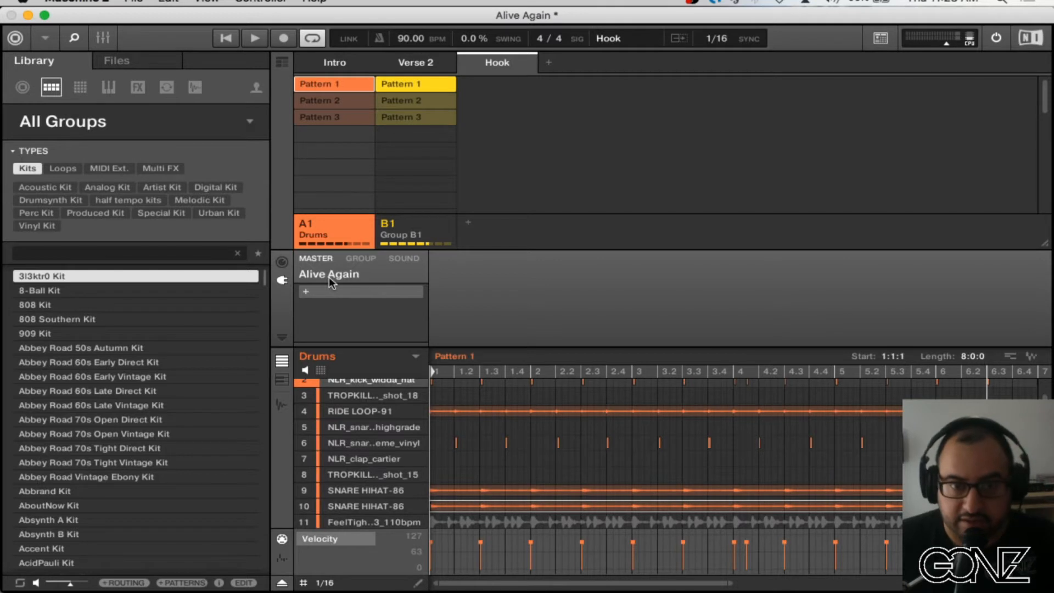
left_click(360, 259)
left_click(404, 259)
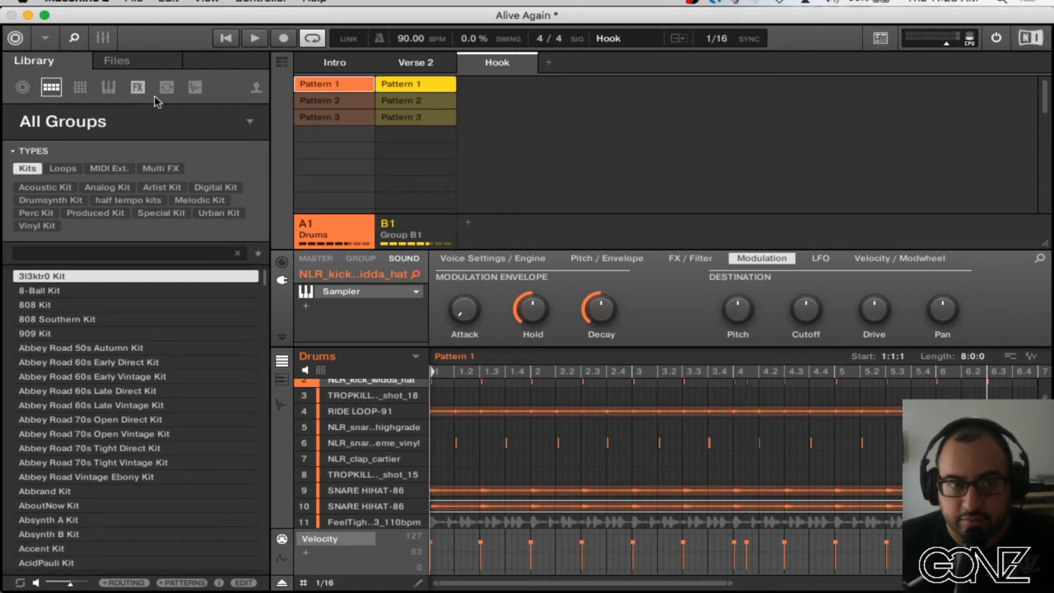
scroll(392, 460, "up", 2)
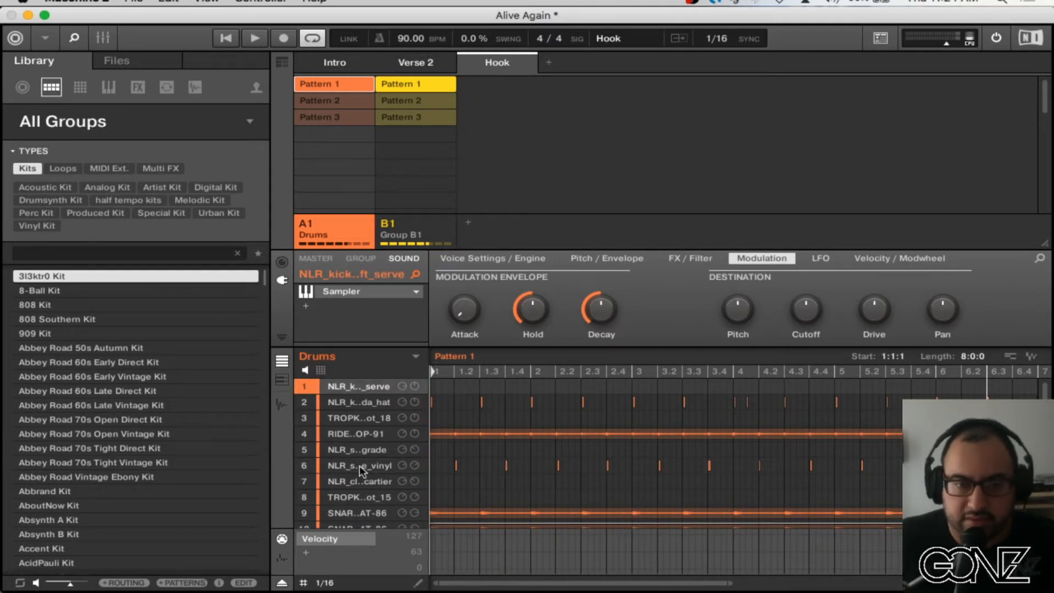
left_click_drag(800, 582, 794, 587)
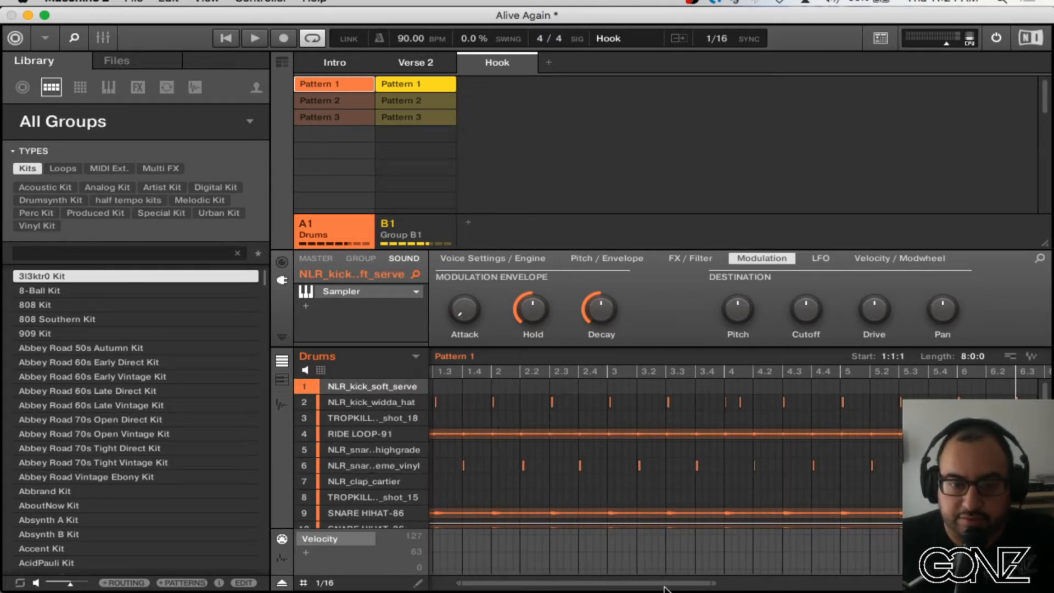
left_click_drag(665, 584, 631, 584)
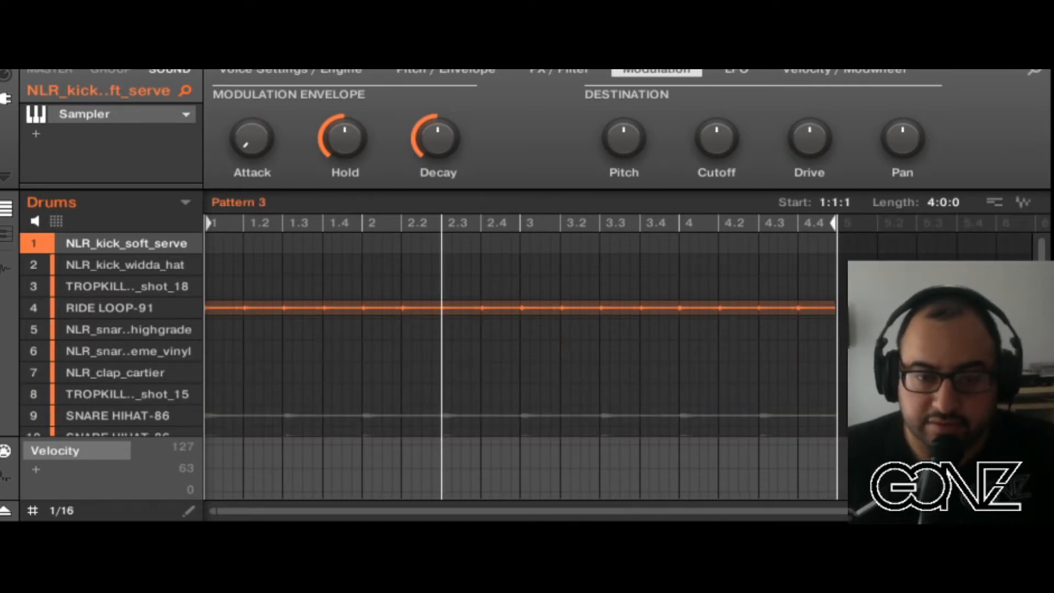
Step: Add trial notes for NLR_kick_soft_serve at beat 1 and NLR_kick_widda_hat at 1.2 in Drums Pattern 3, and delete both again
scroll(786, 487, "down", 1)
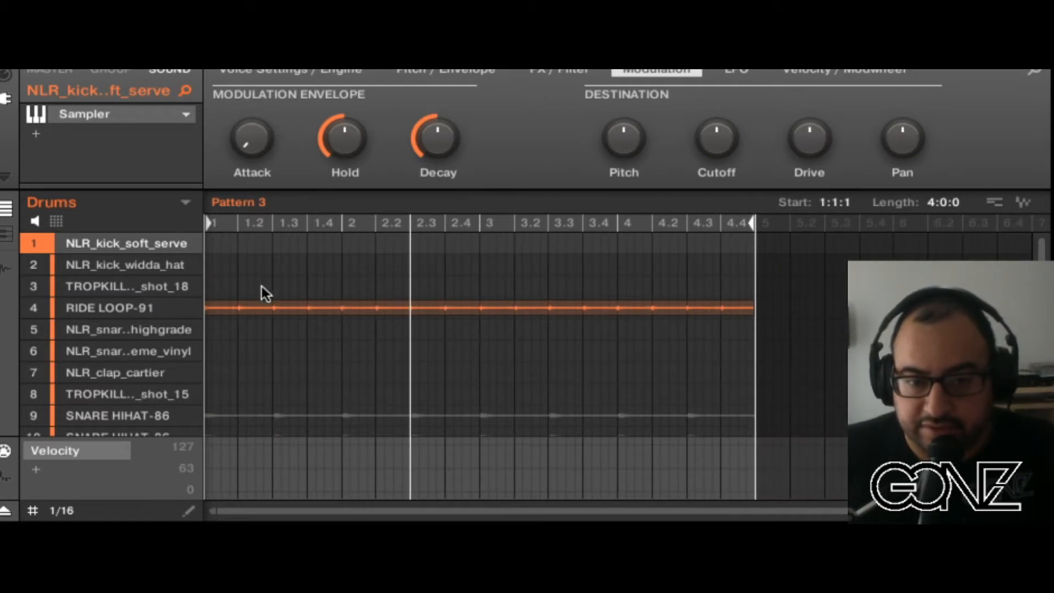
double_click(210, 244)
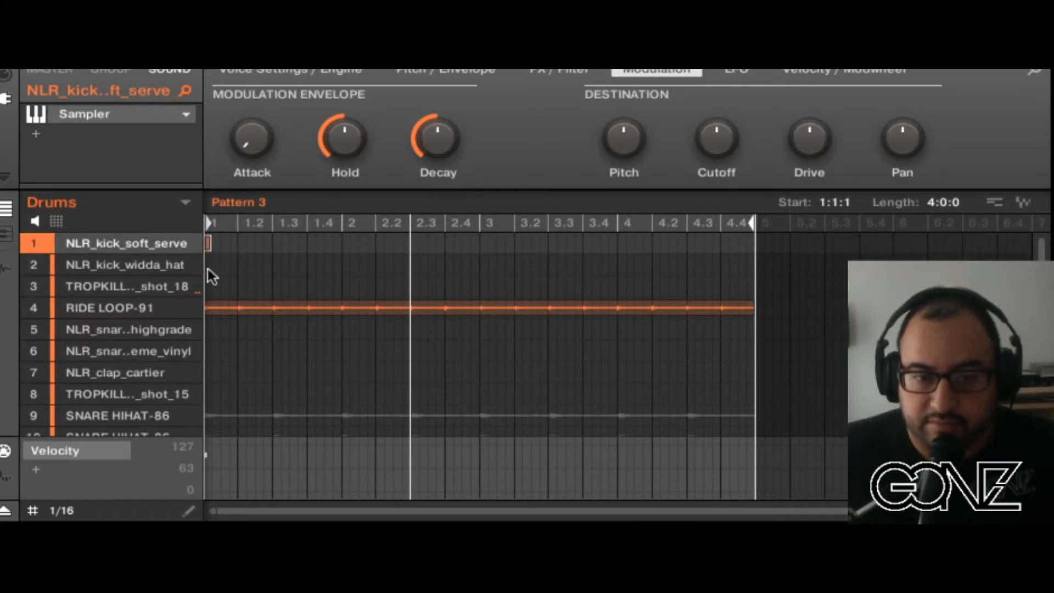
double_click(240, 266)
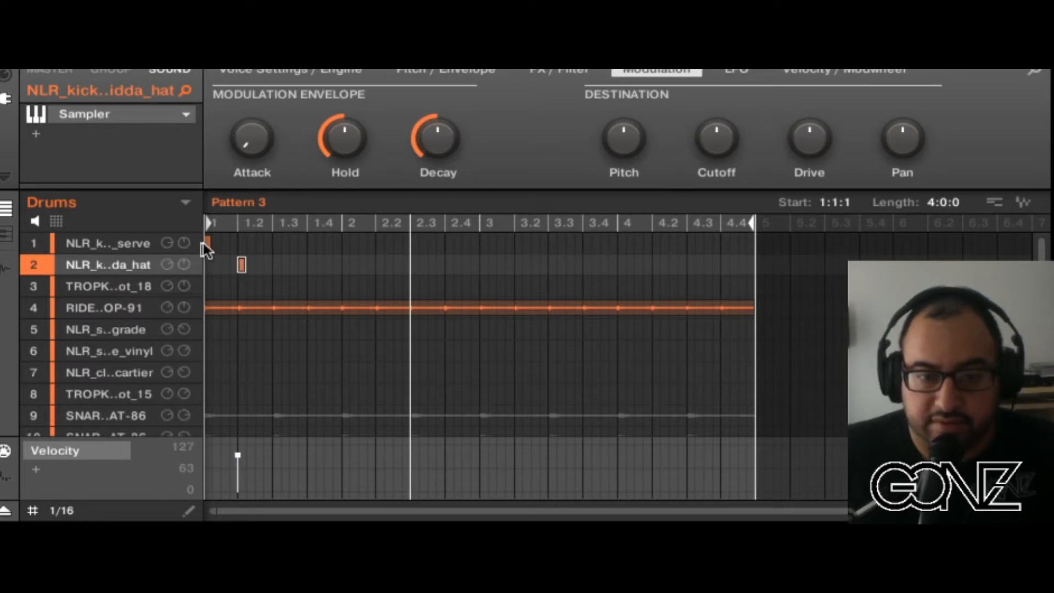
double_click(207, 242)
double_click(241, 265)
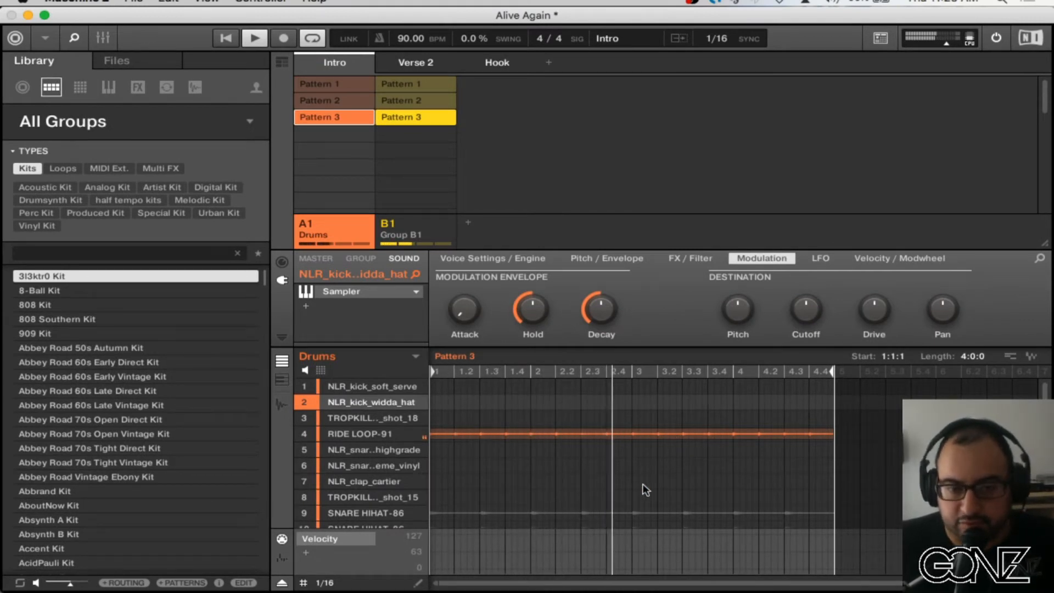
Step: Look through the sounds and events of Pattern 3 in the Drums group during playback, including the FeelTight loop on sound 11
scroll(641, 484, "down", 2)
scroll(641, 489, "down", 3)
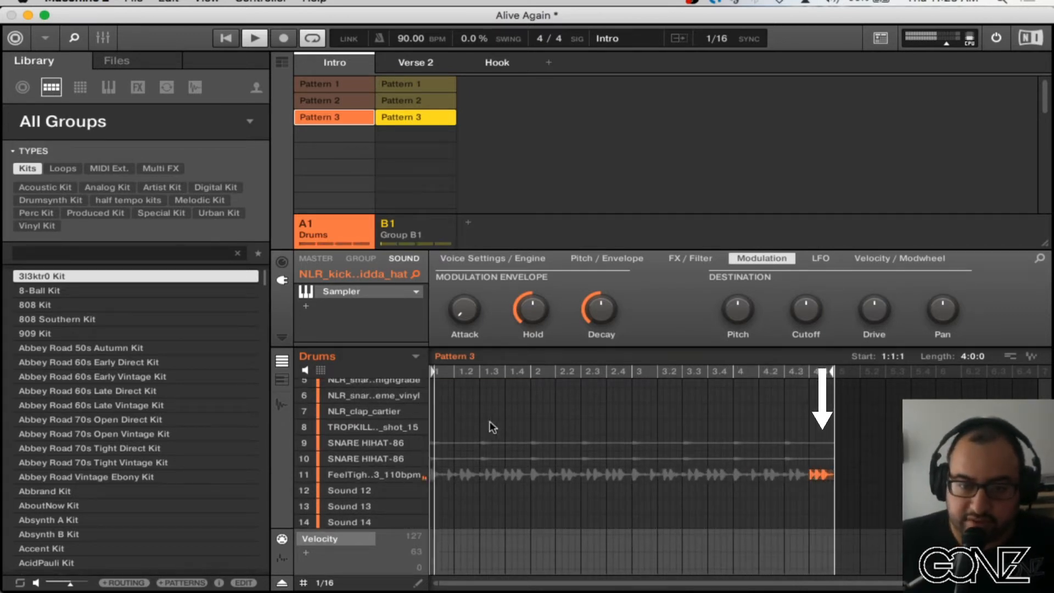
scroll(506, 447, "down", 2)
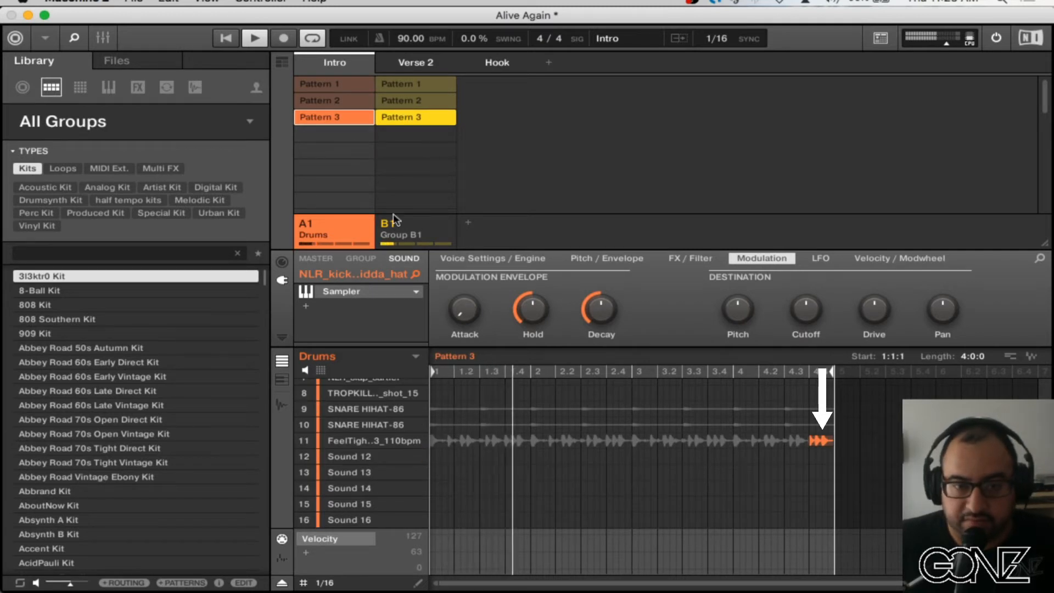
scroll(387, 441, "up", 3)
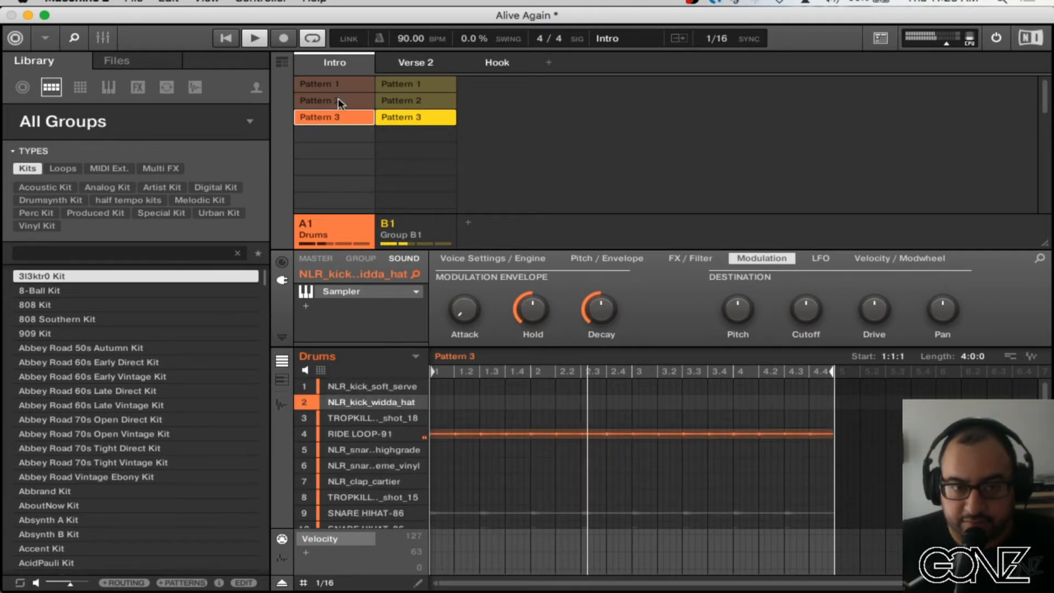
scroll(551, 472, "down", 3)
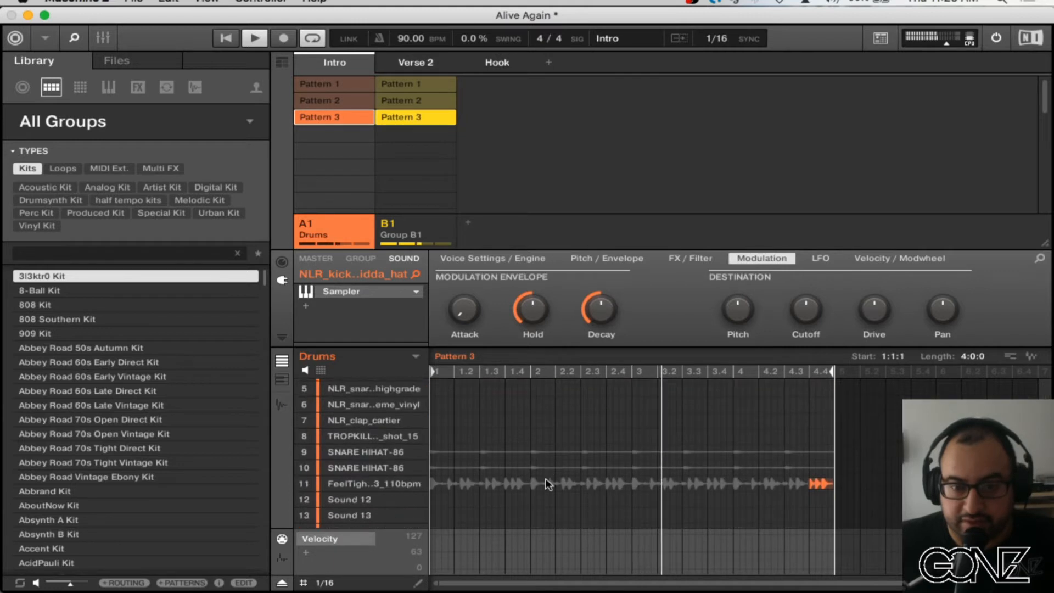
scroll(545, 478, "up", 2)
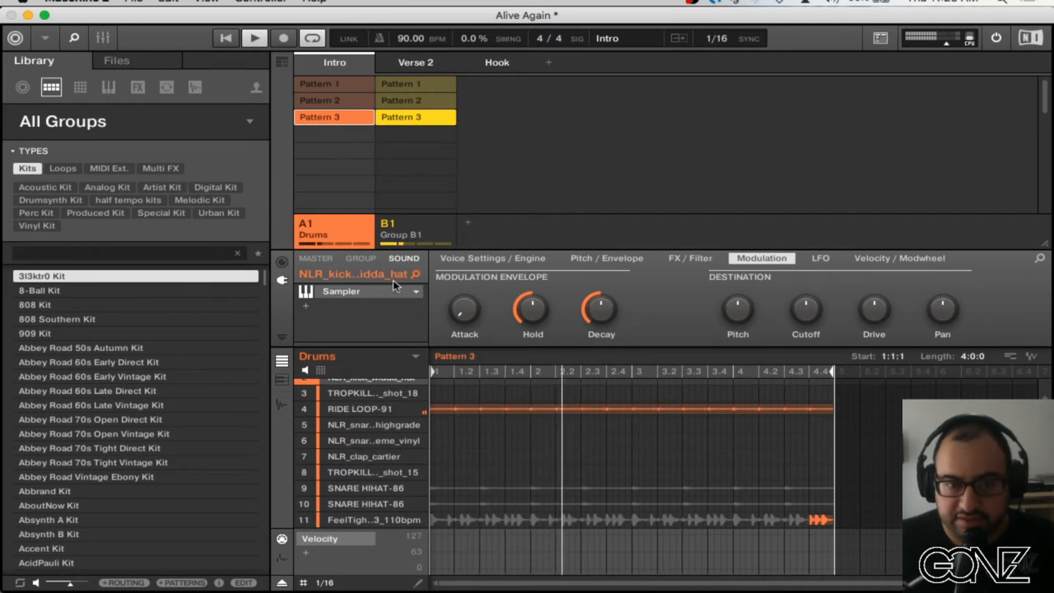
Step: Display Pattern 3 of Group B1 with the events of all its sounds, examine them and stop playback
left_click(420, 117)
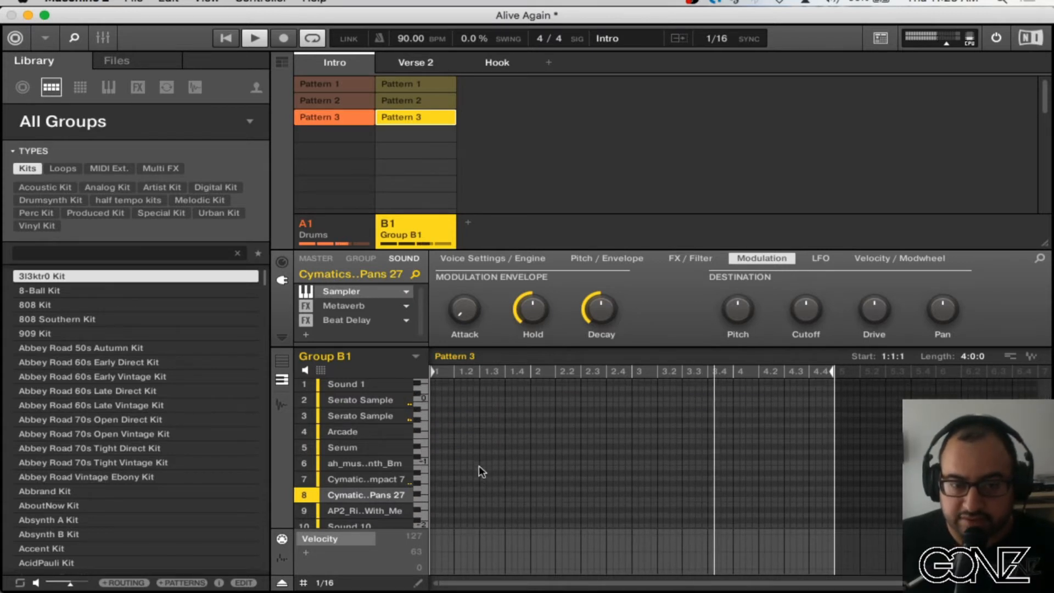
left_click(282, 360)
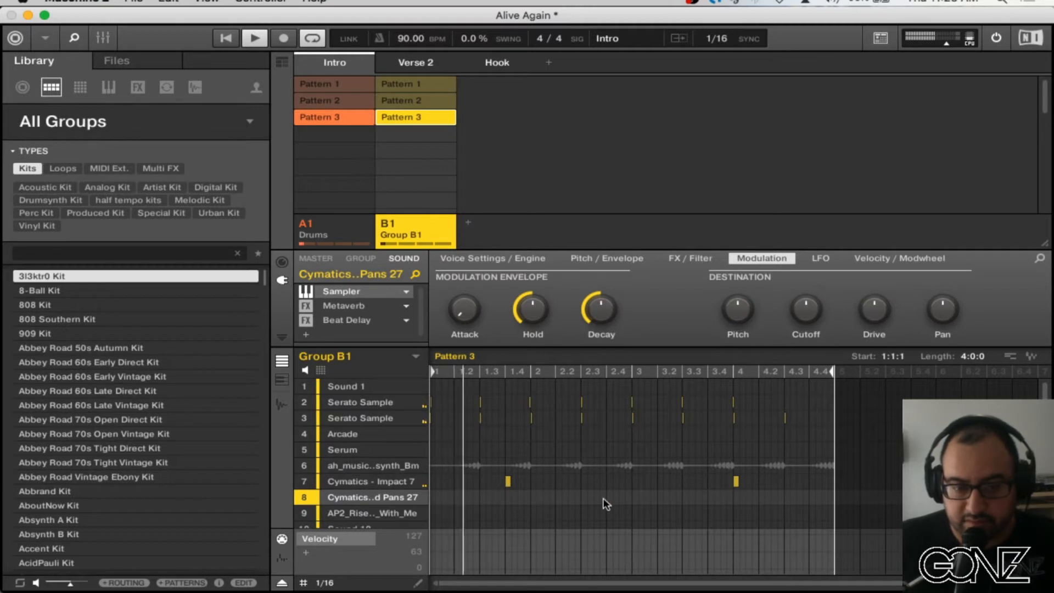
scroll(604, 502, "down", 1)
scroll(604, 503, "down", 2)
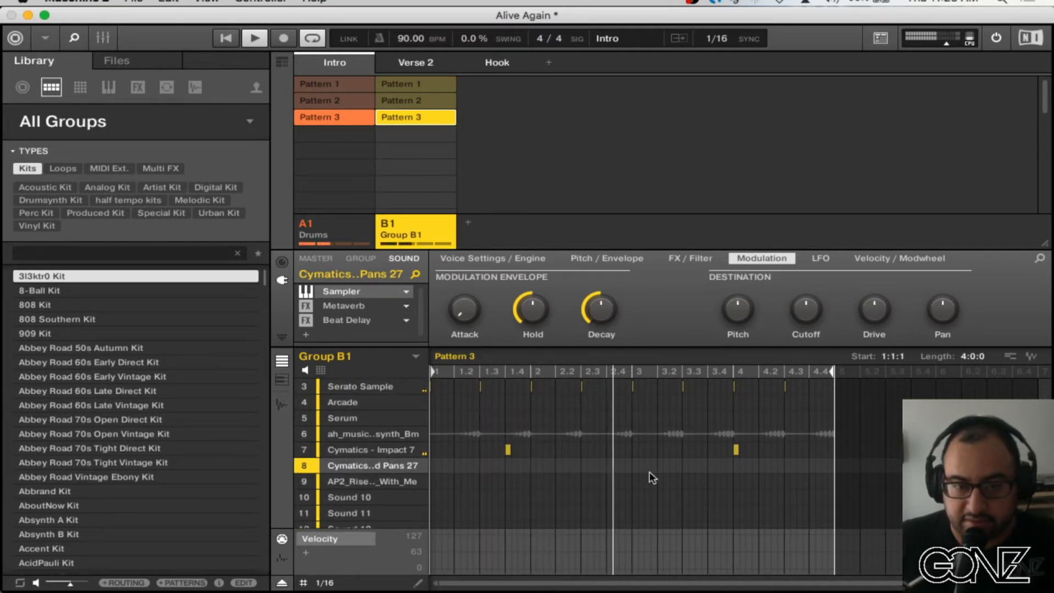
scroll(650, 477, "down", 1)
scroll(651, 478, "down", 5)
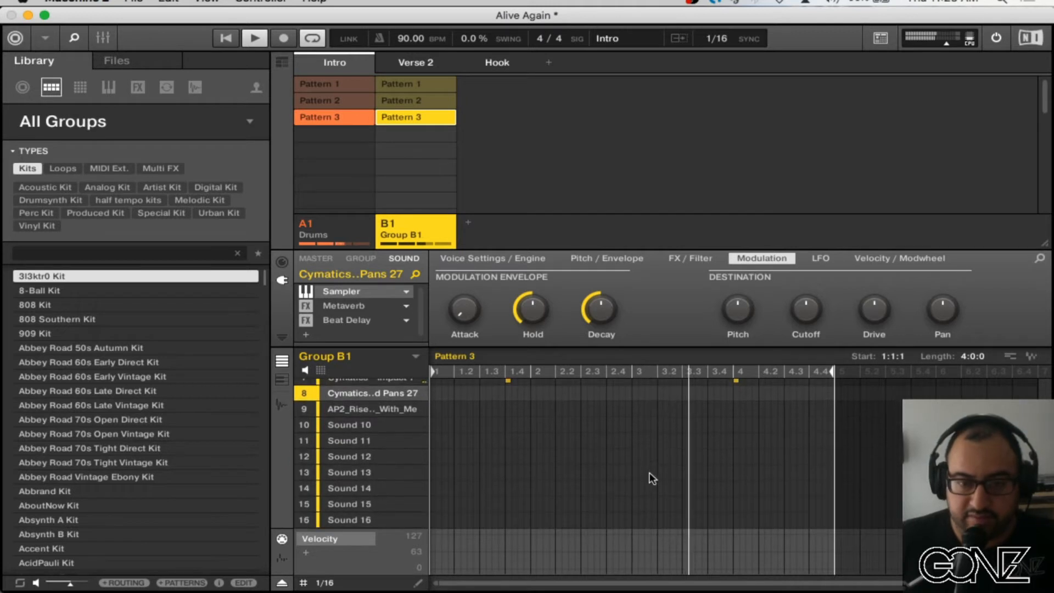
scroll(650, 478, "up", 7)
scroll(651, 479, "down", 1)
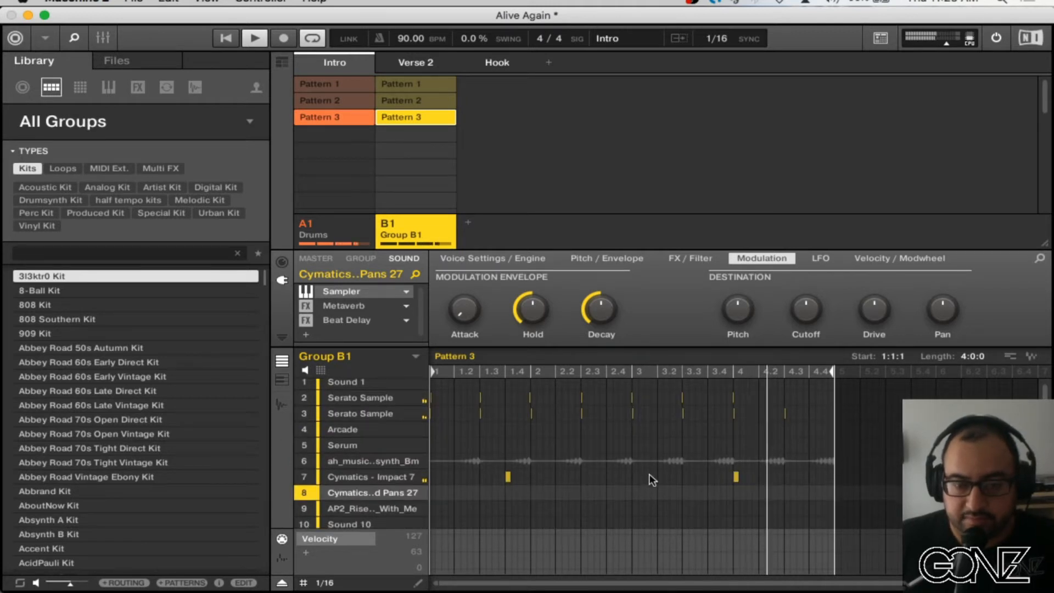
scroll(651, 477, "up", 1)
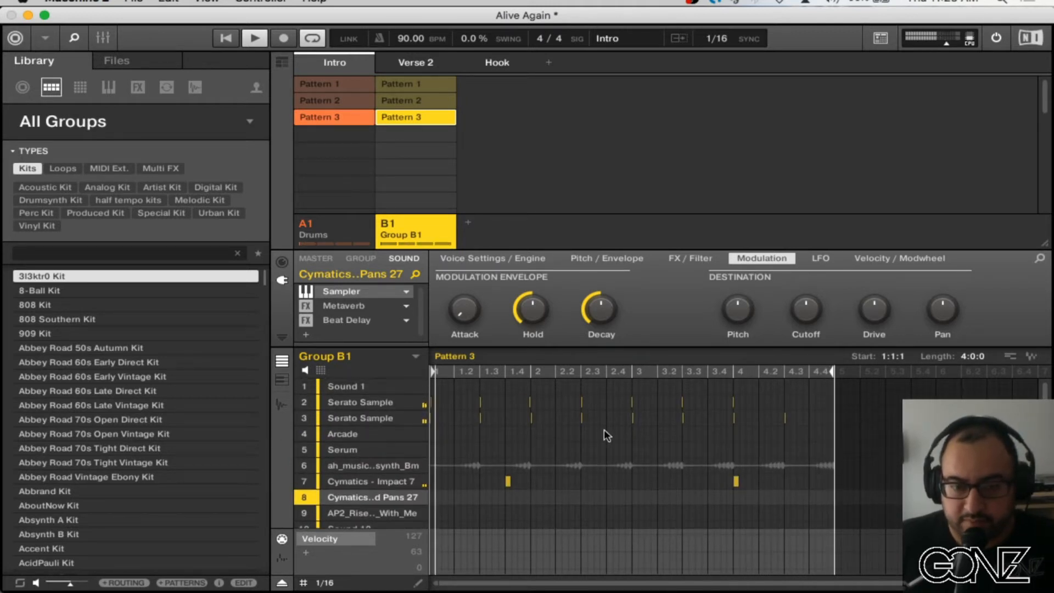
key("space")
Step: Open the Serato Sample plug-in window of sound 2 in Group B1 and move it so its whole width is visible
mouse_move(389, 419)
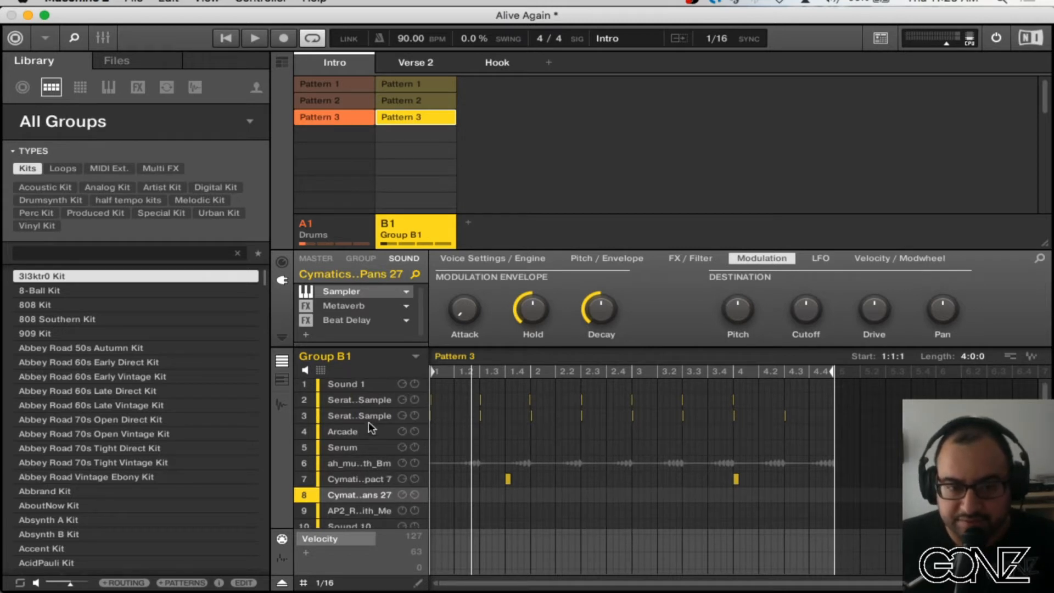
scroll(368, 421, "down", 4)
scroll(365, 434, "down", 1)
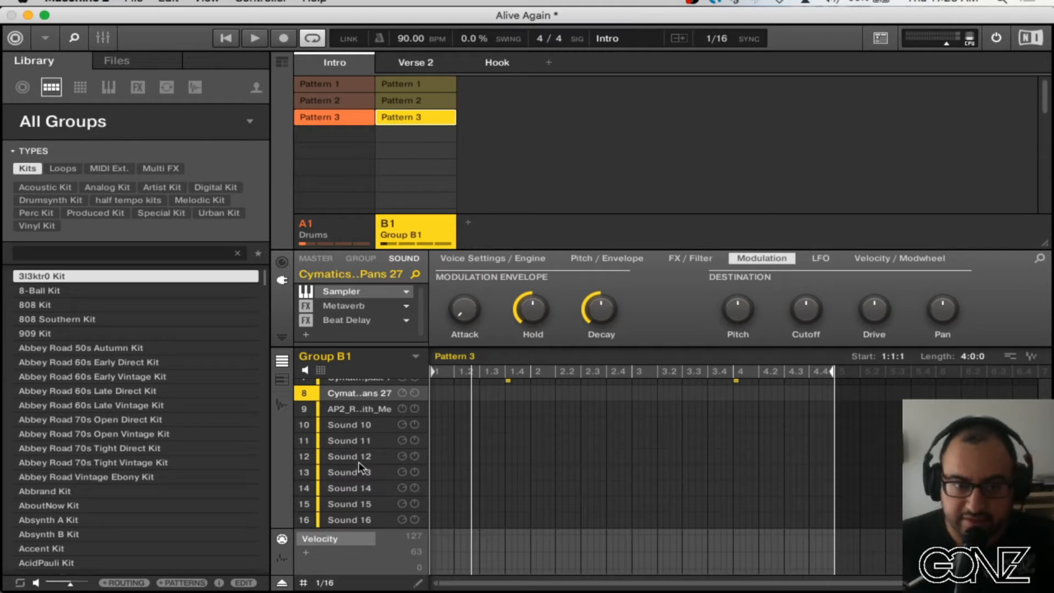
scroll(358, 462, "up", 6)
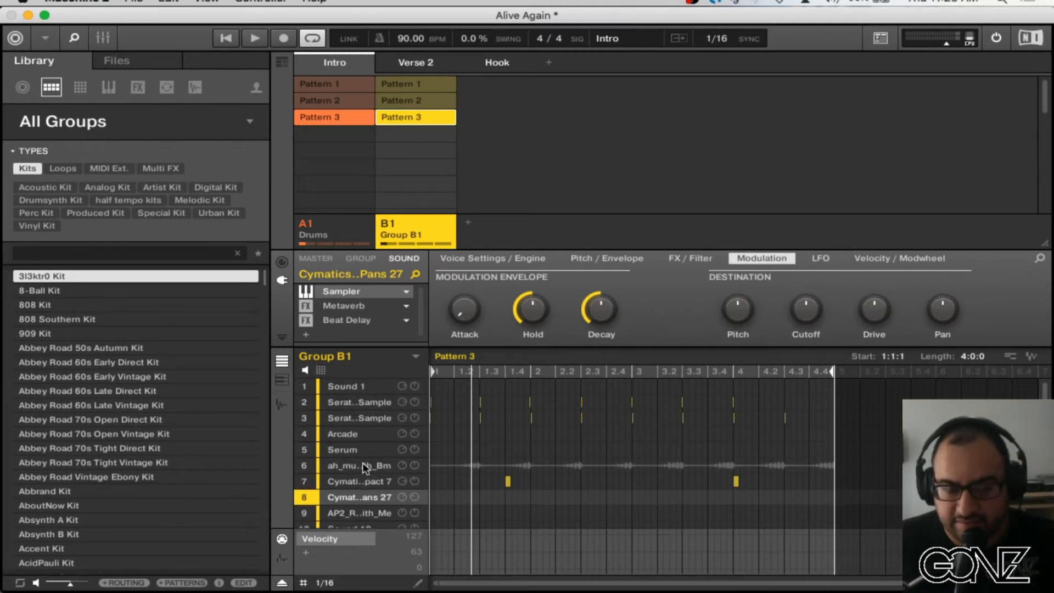
left_click(357, 403)
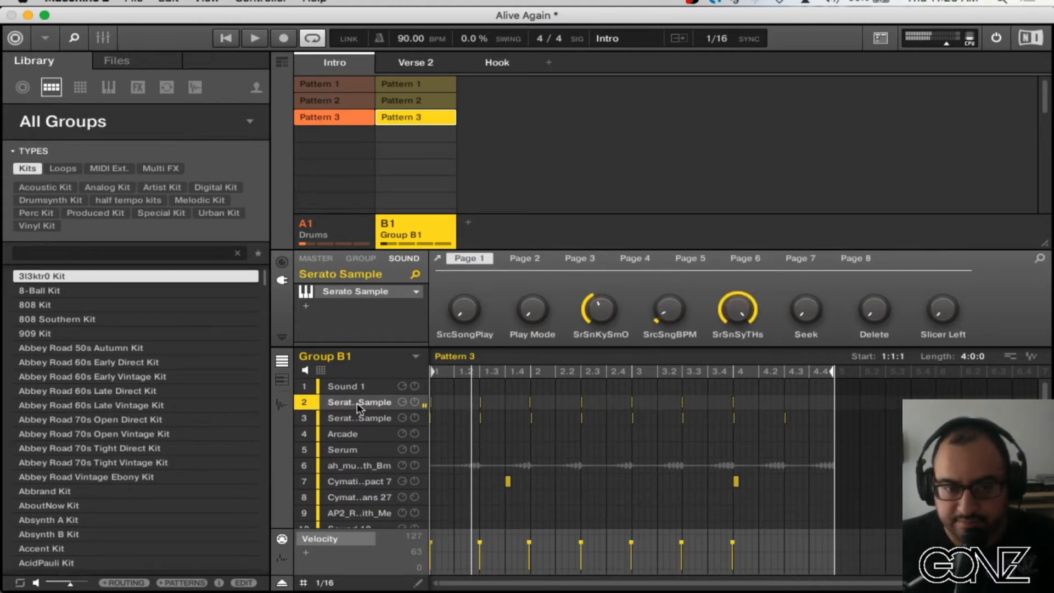
left_click(342, 292)
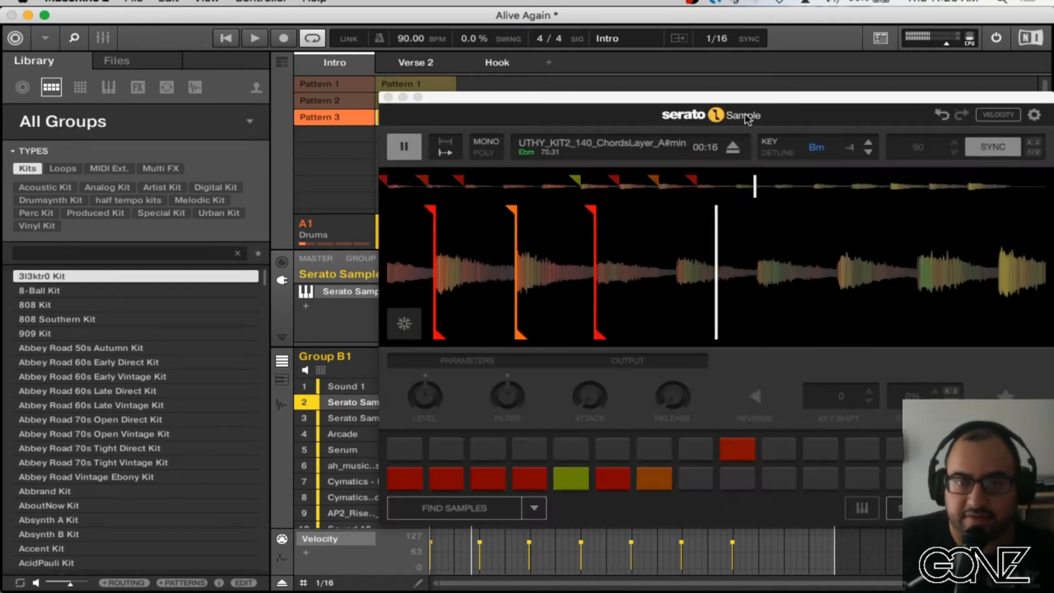
left_click_drag(759, 132, 605, 136)
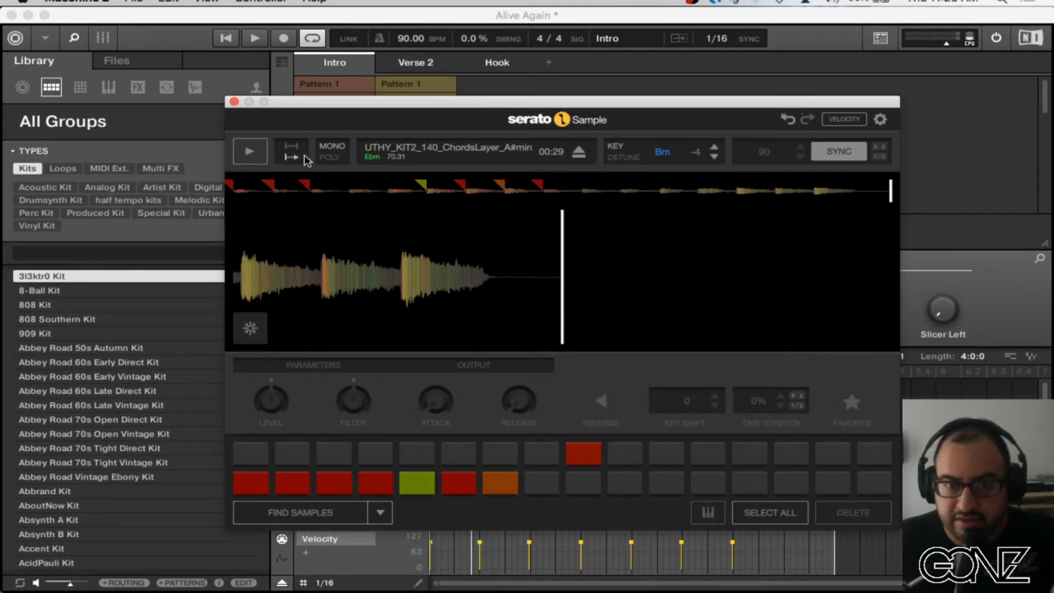
Step: Close the Serato Sample window and look through all the sounds of Group B1
left_click(234, 101)
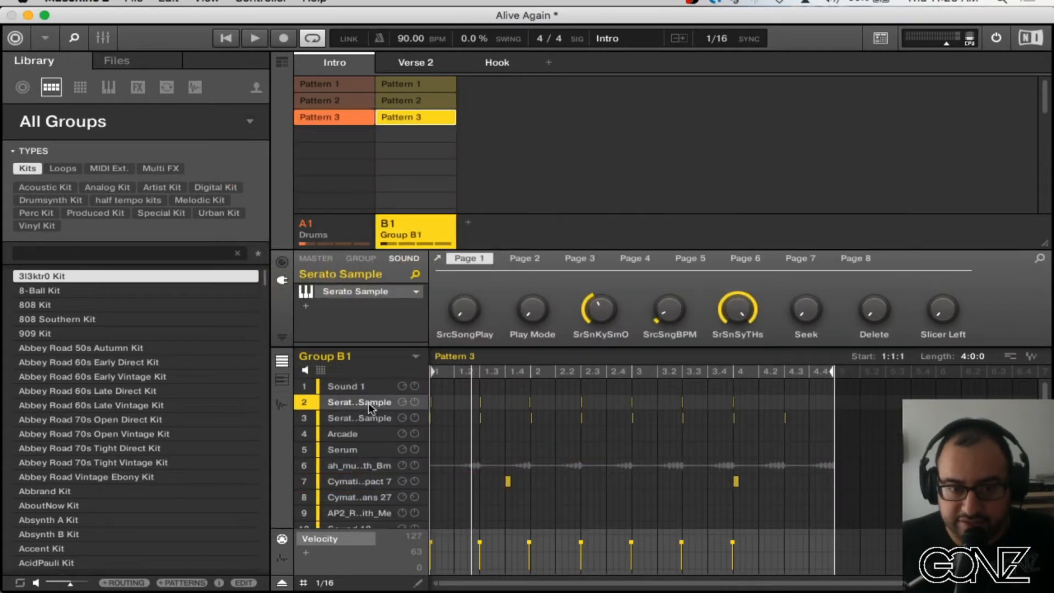
scroll(368, 402, "down", 6)
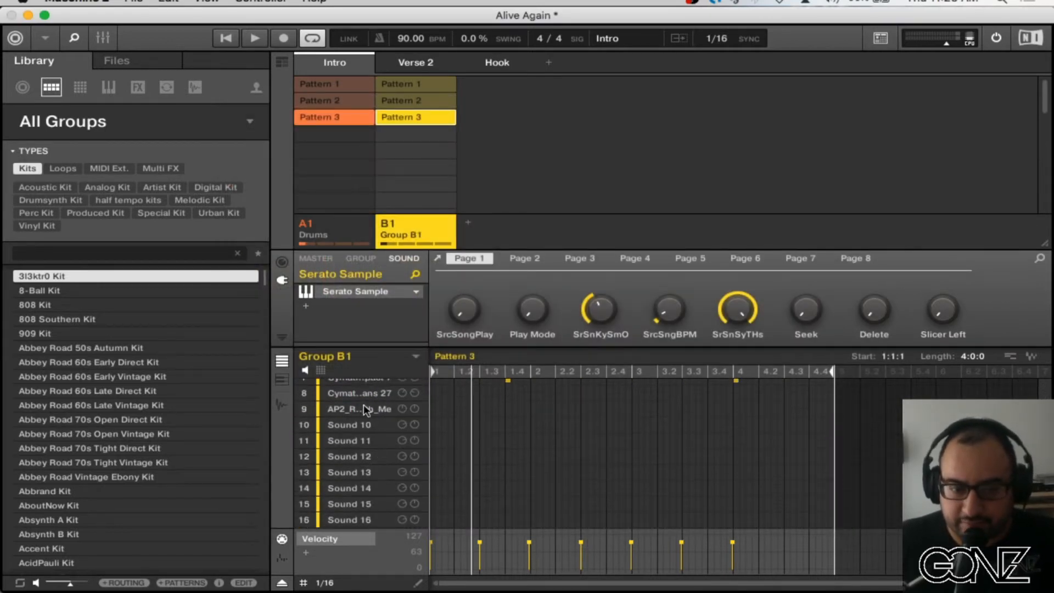
scroll(341, 511, "up", 6)
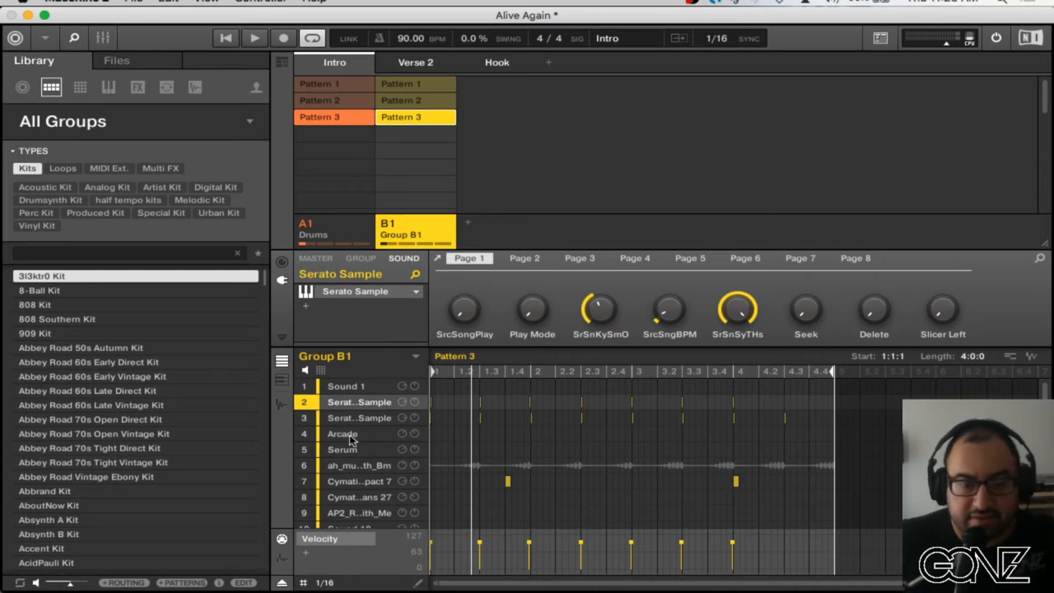
scroll(368, 431, "down", 3)
scroll(383, 434, "up", 3)
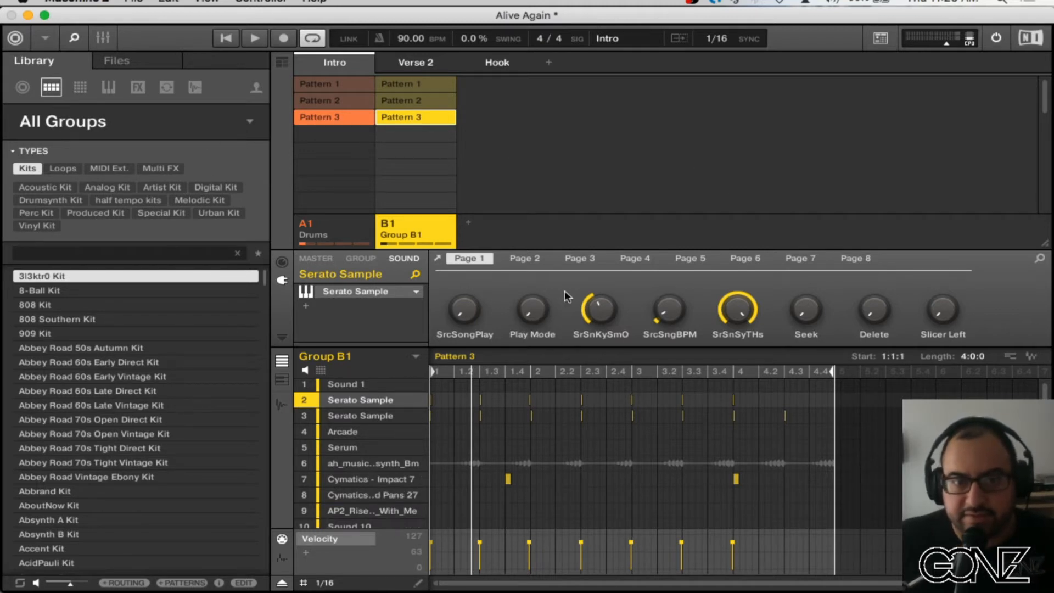
scroll(529, 418, "up", 1)
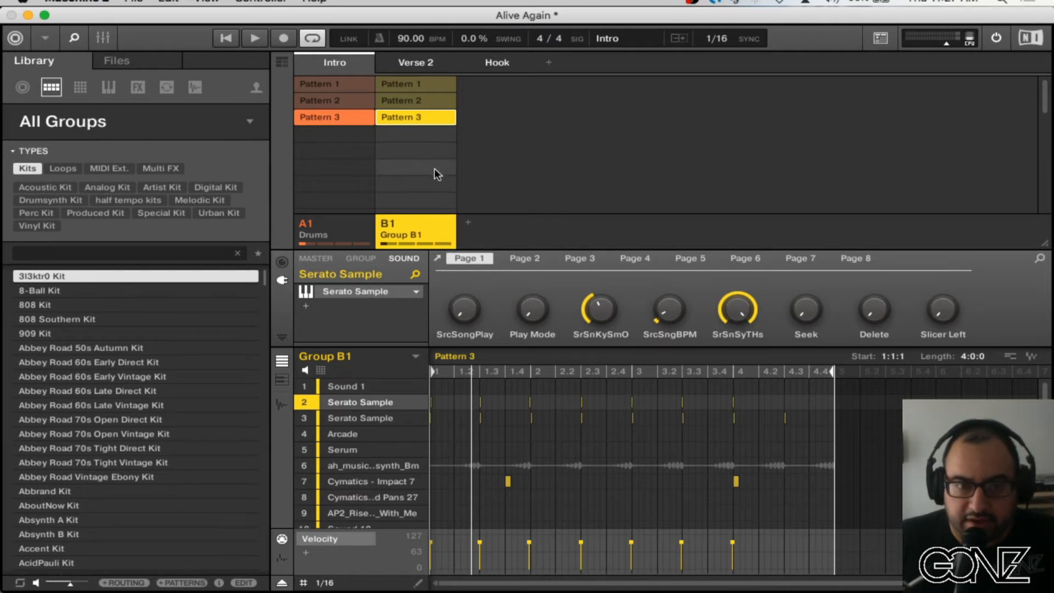
Step: Switch from the Ideas view to the Song arrangement and check which patterns Group B1 offers for the first Verse 2
left_click(212, 5)
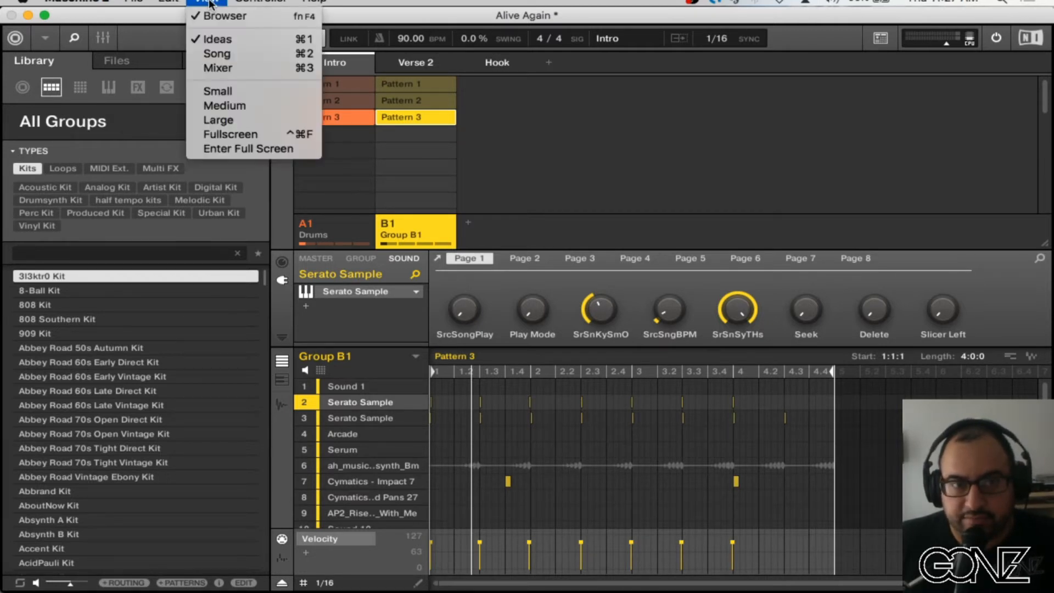
left_click(234, 54)
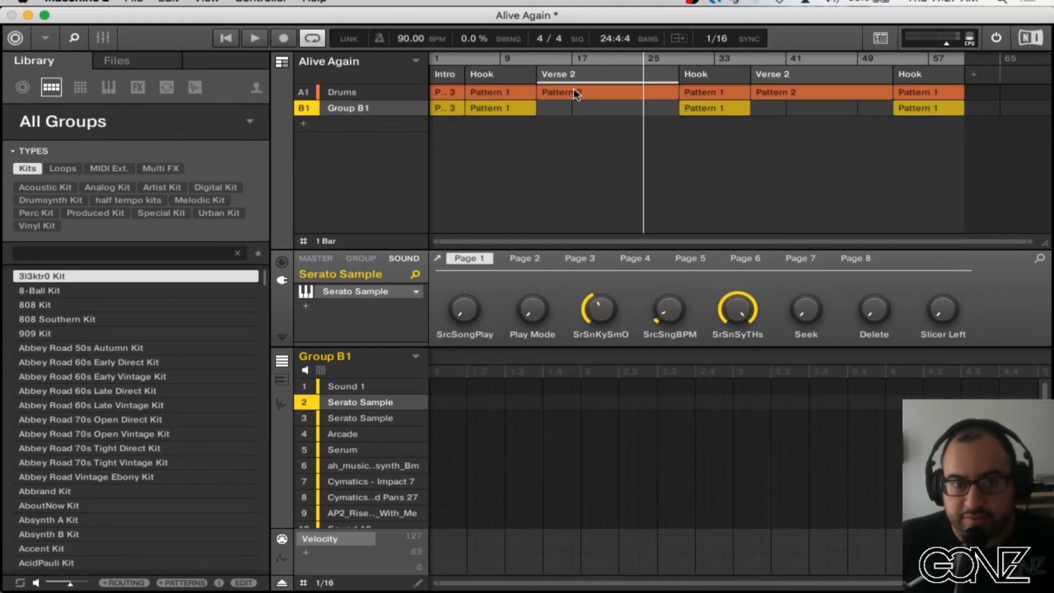
right_click(594, 114)
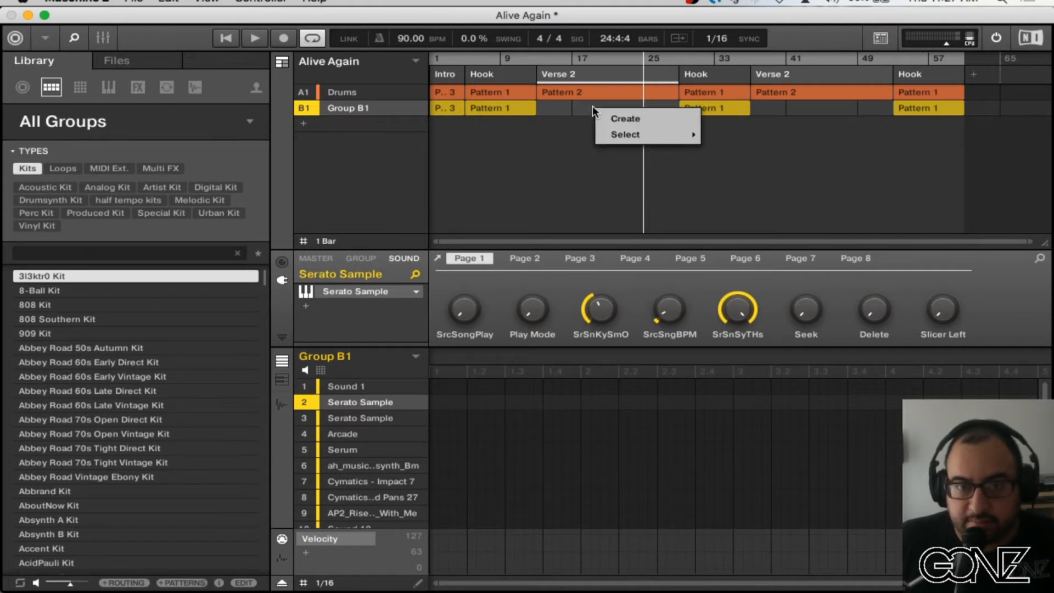
mouse_move(626, 134)
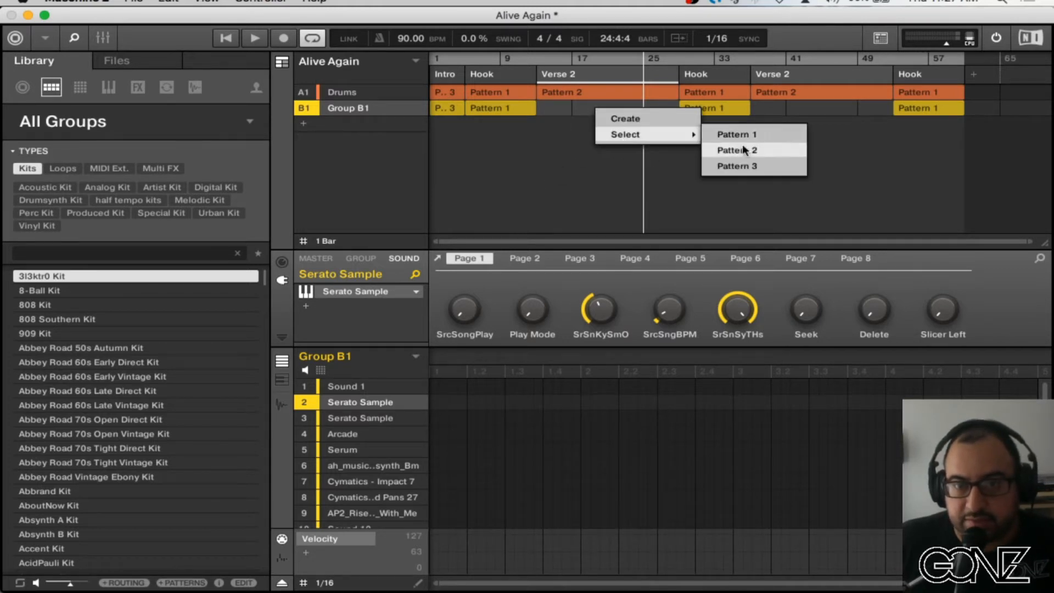
left_click(529, 178)
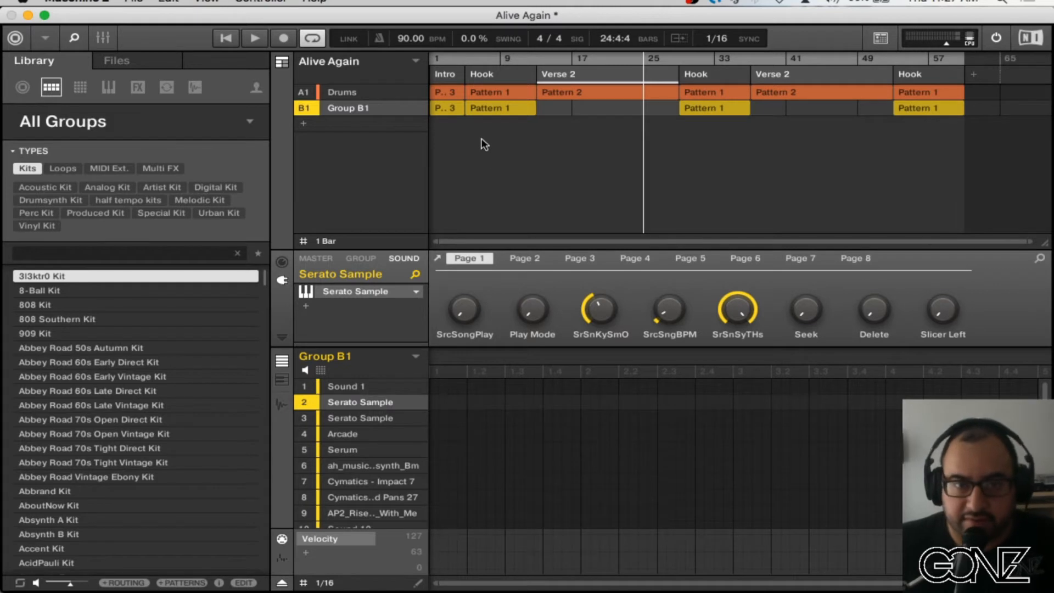
Step: Play the song and display the full length of Group B1's Pattern 1 in the first Hook
key("space")
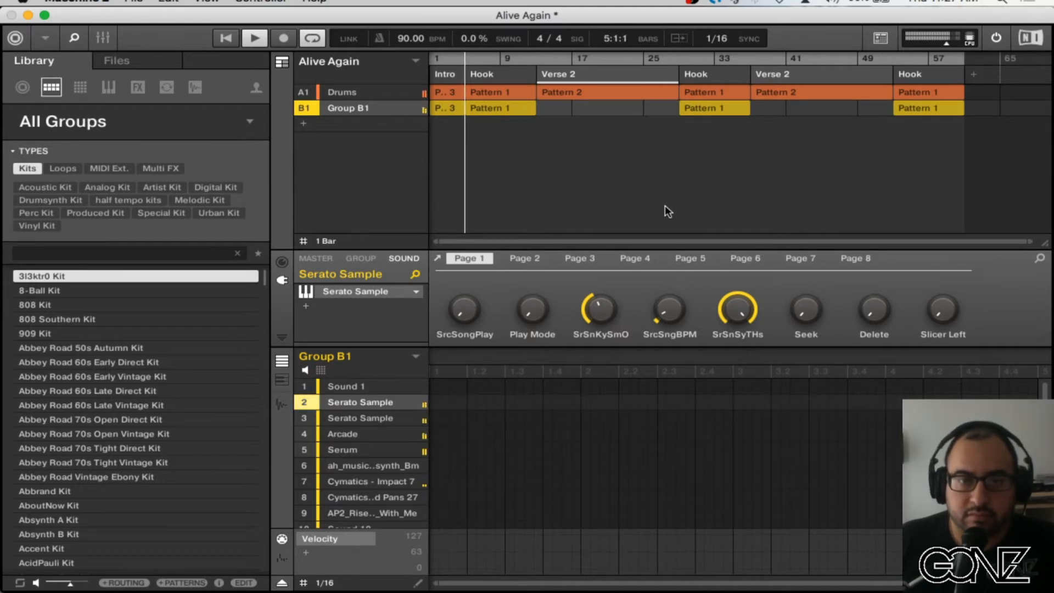
left_click(490, 112)
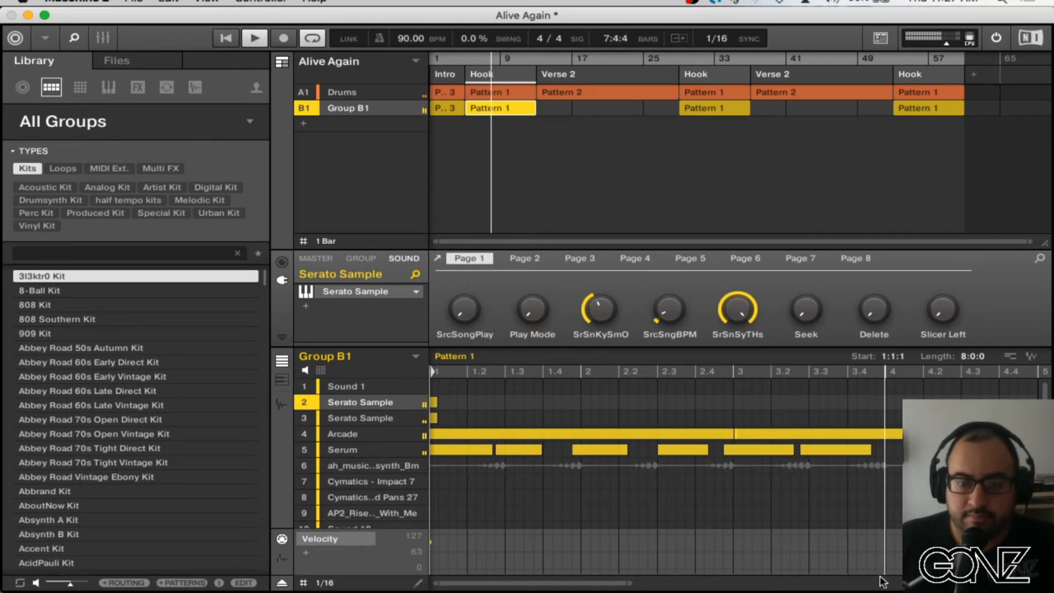
left_click_drag(631, 583, 893, 580)
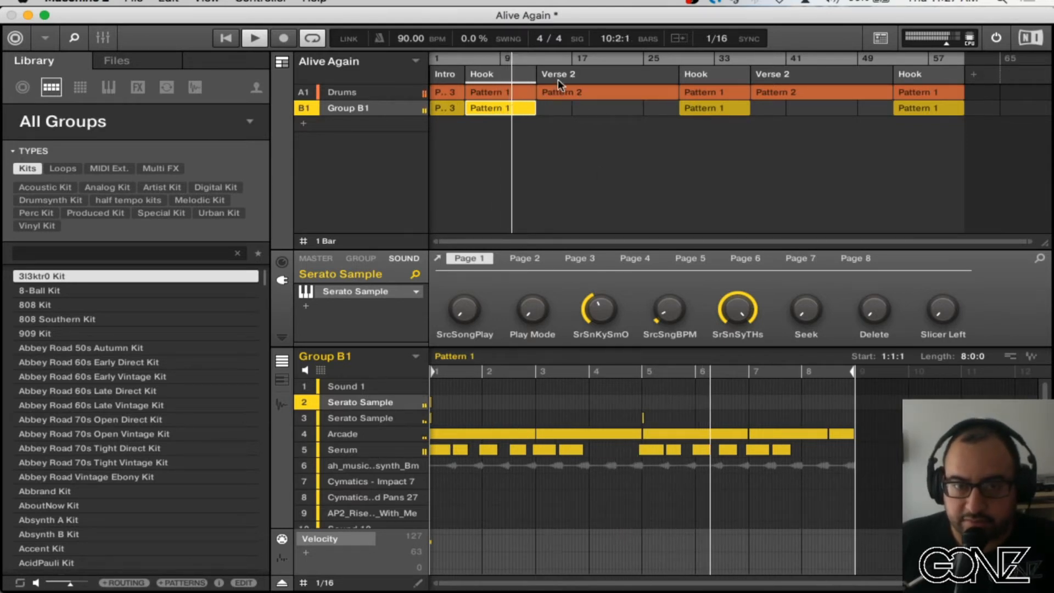
Step: Assign the existing Pattern 2 to Group B1 in the Verse 2 section, examine its events during playback and stop the song
right_click(555, 107)
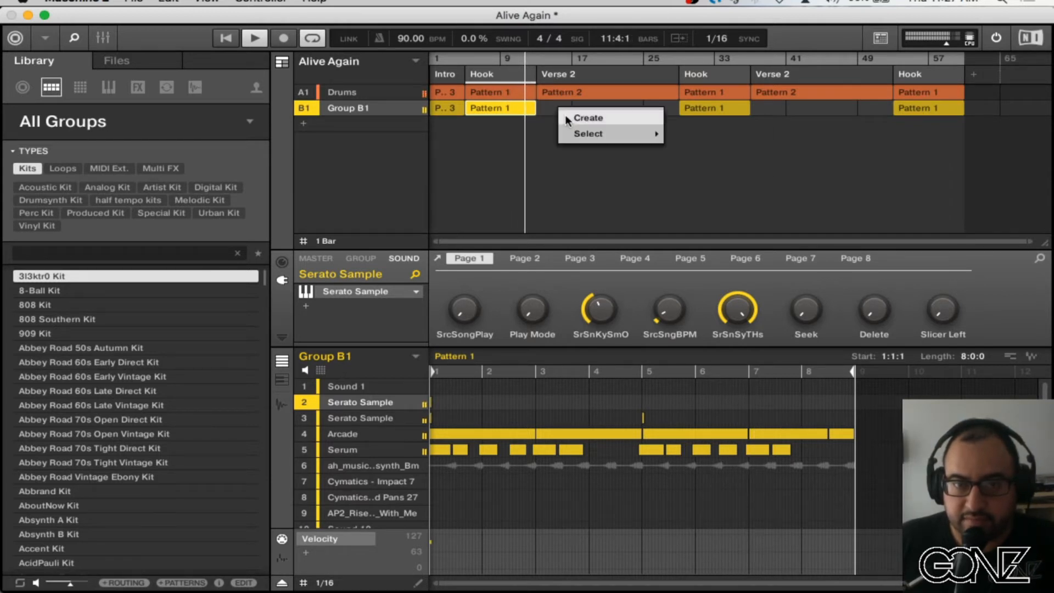
mouse_move(583, 136)
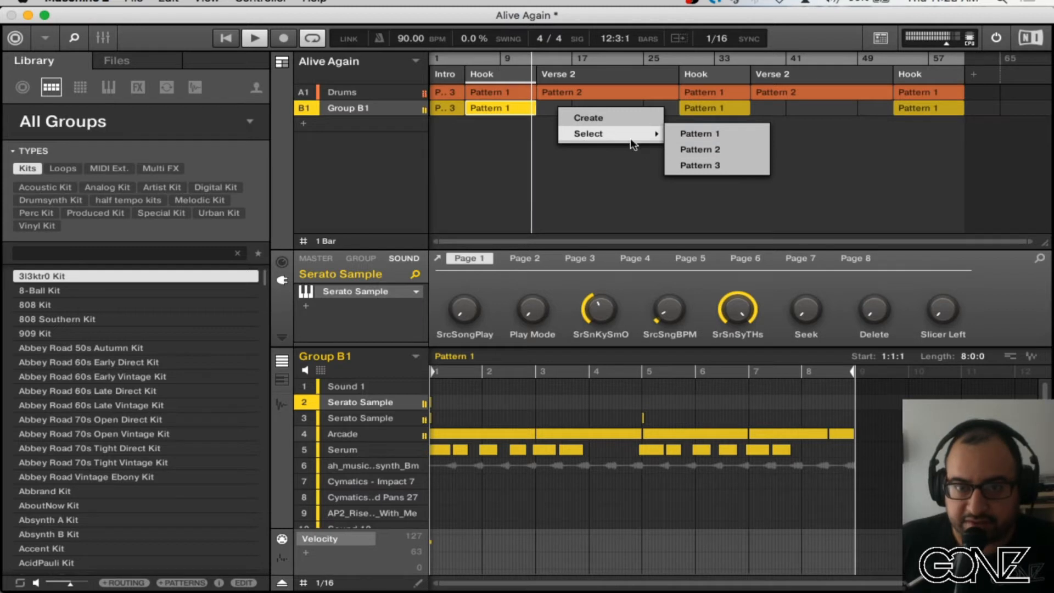
left_click(697, 149)
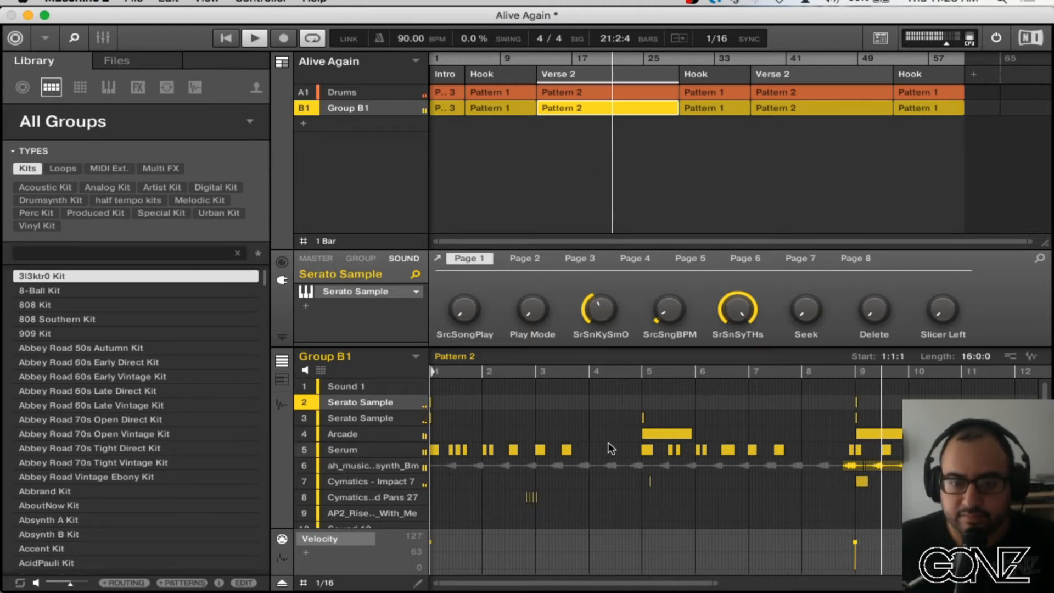
left_click_drag(693, 585, 773, 584)
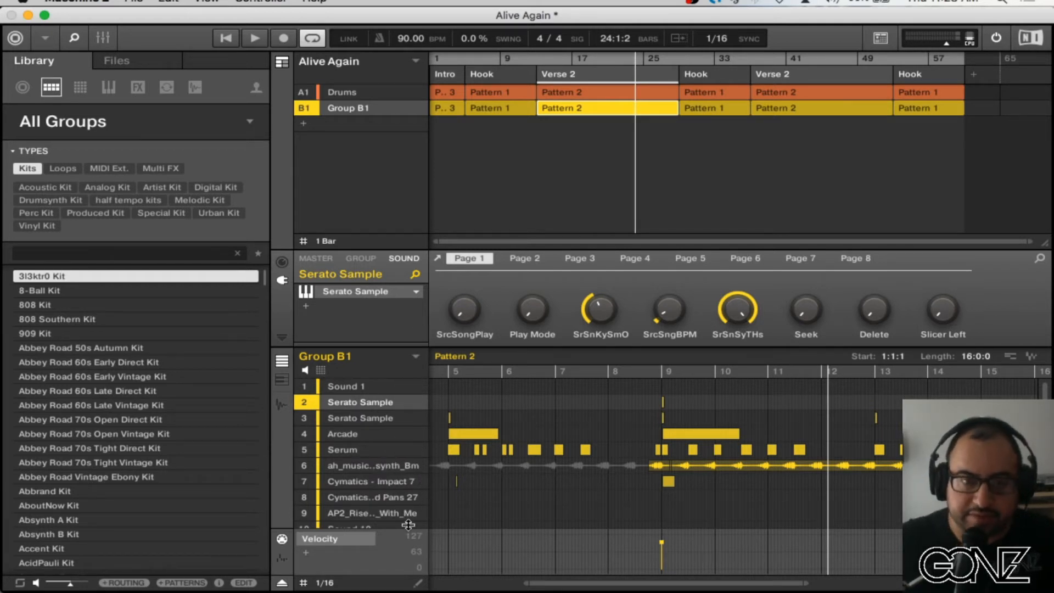
mouse_move(593, 584)
left_mouse_down()
mouse_move(817, 584)
mouse_move(604, 583)
left_mouse_up()
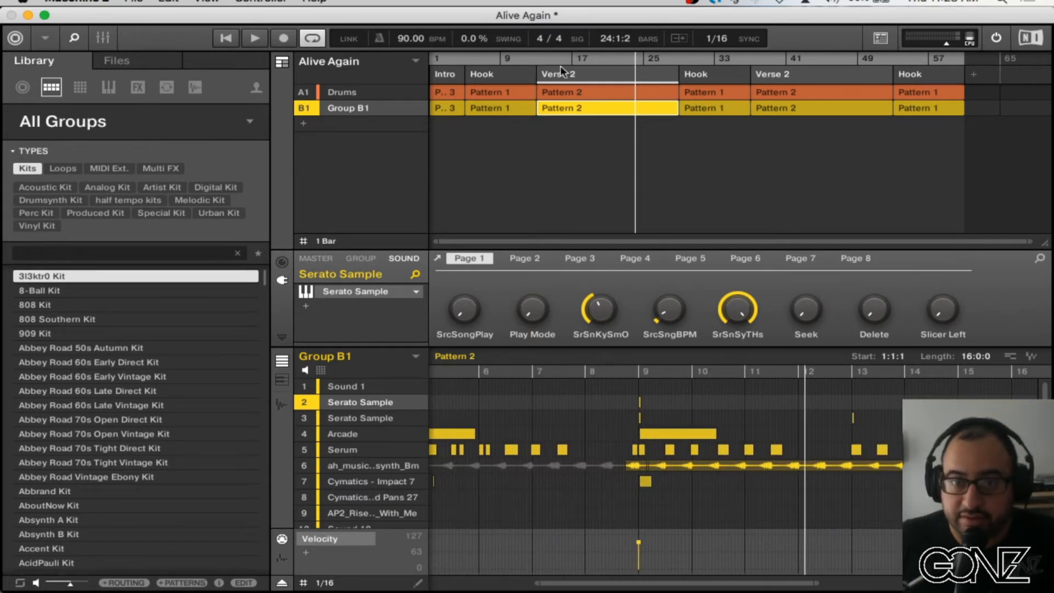
Step: Open the audio export settings, choose Master as the source and close them without exporting
left_click(134, 2)
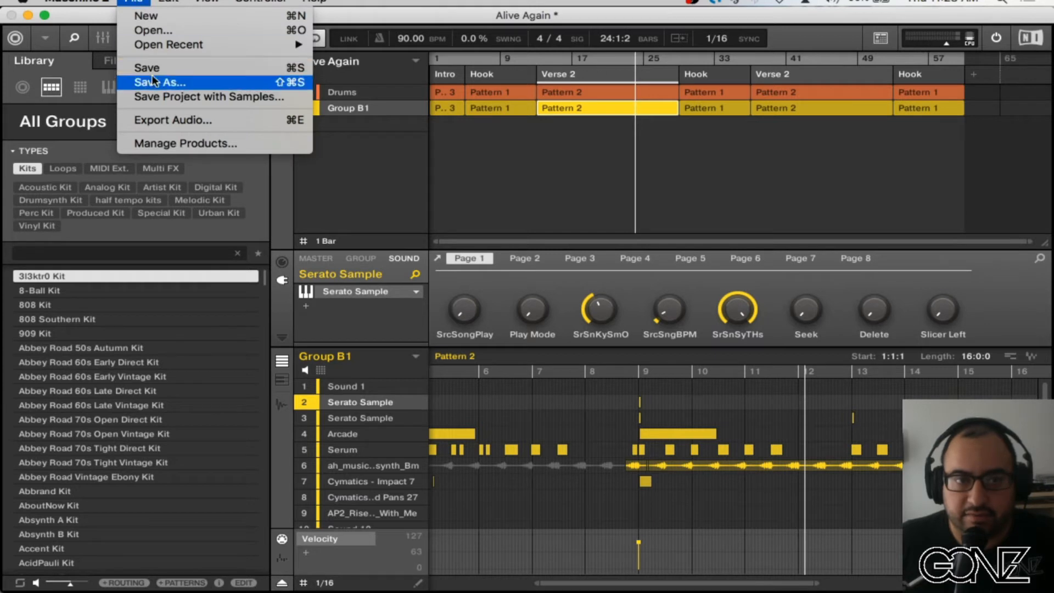
left_click(167, 122)
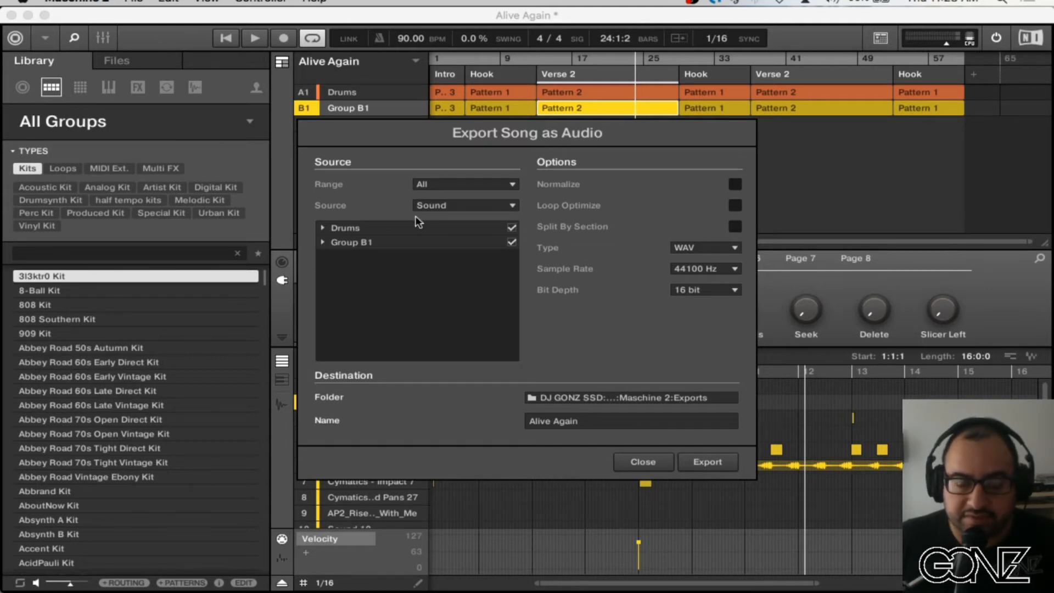
left_click(456, 208)
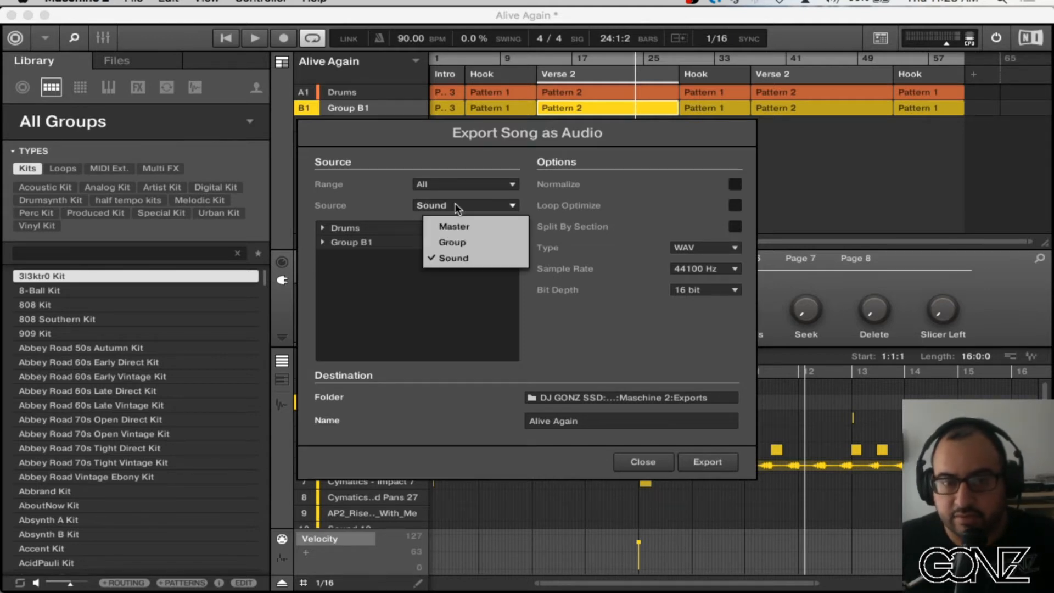
left_click(452, 222)
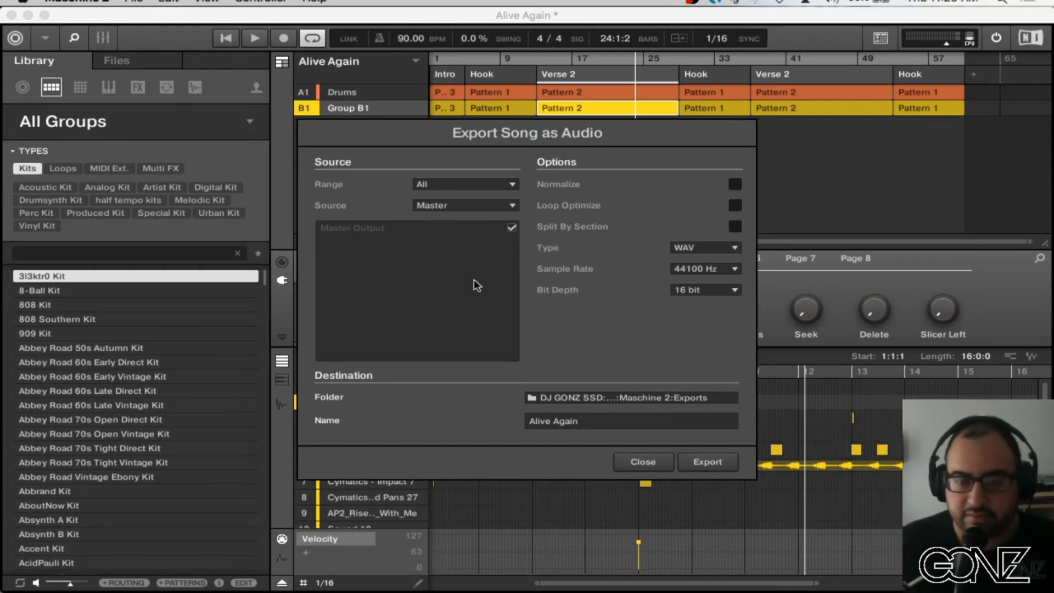
left_click(642, 461)
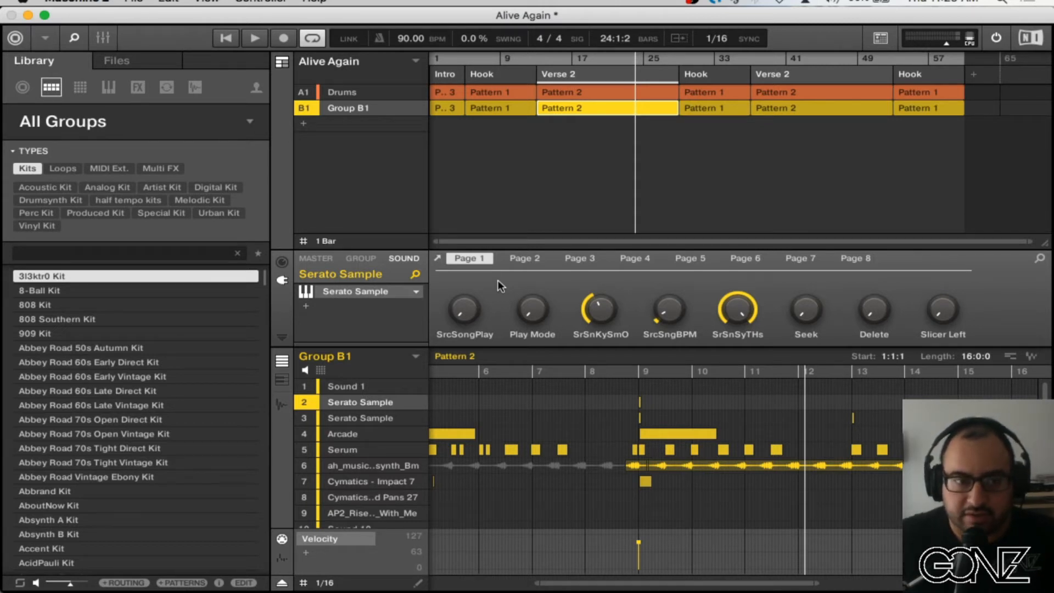
Step: Show the one-shot samples in the library and preview Accordion 1 C3
left_click(194, 88)
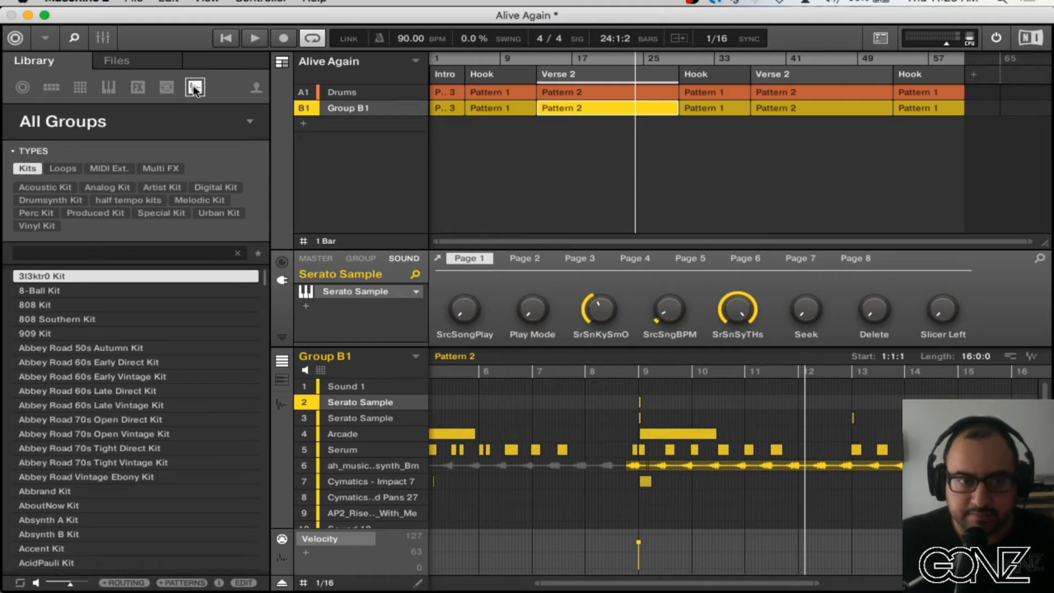
left_click(118, 403)
left_click(103, 460)
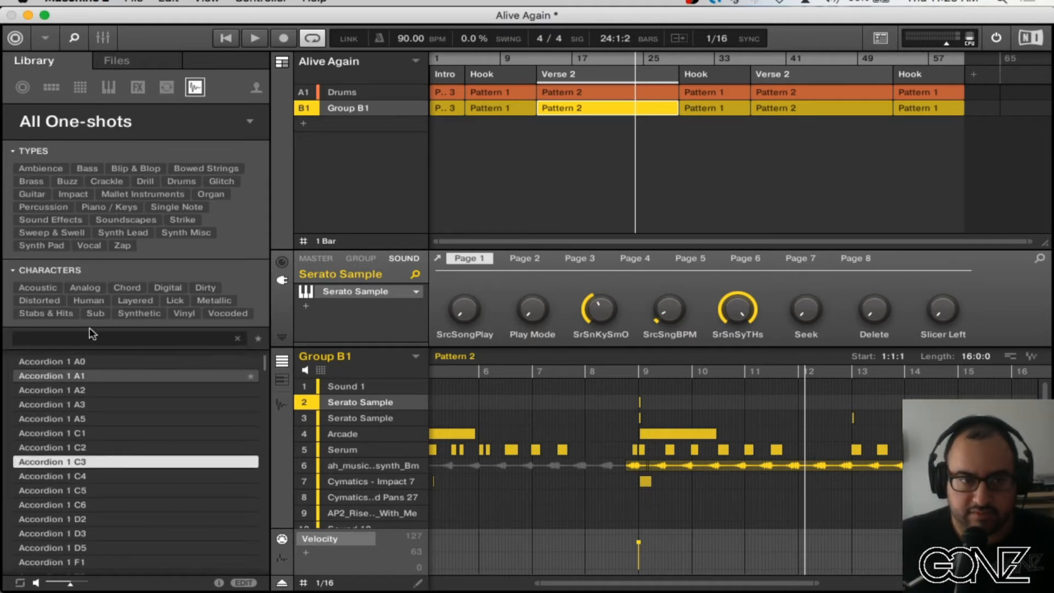
Step: Filter the one-shots to Drums and preview the samples from Blip Emex 2 down to Brush JazzBrush 3
left_click(181, 182)
left_click(108, 462)
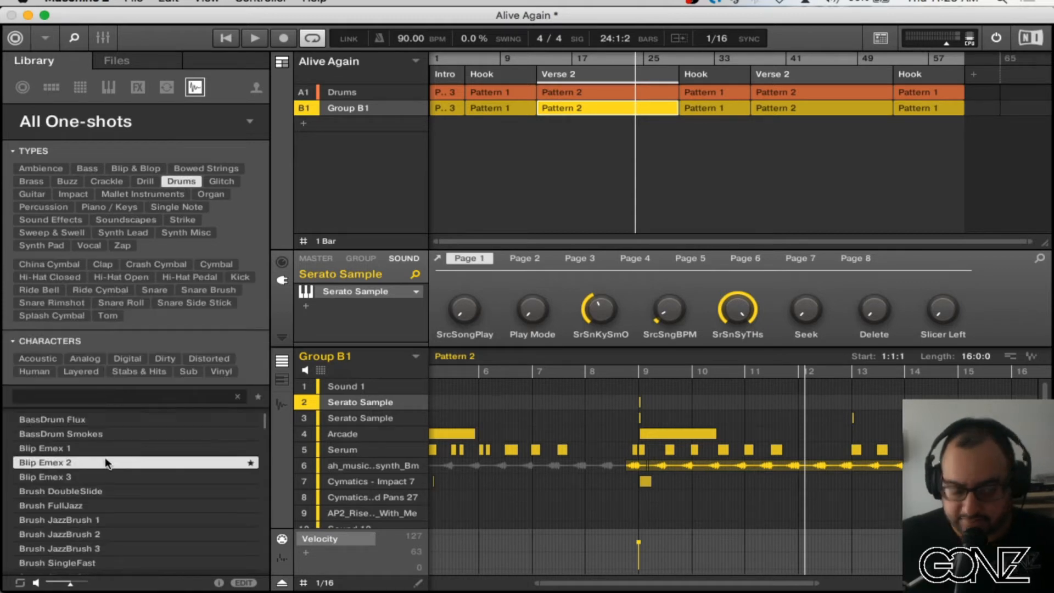
key("Down")
key("Down")
key("Down")
key("Down")
key("Down")
key("Down")
key("Down")
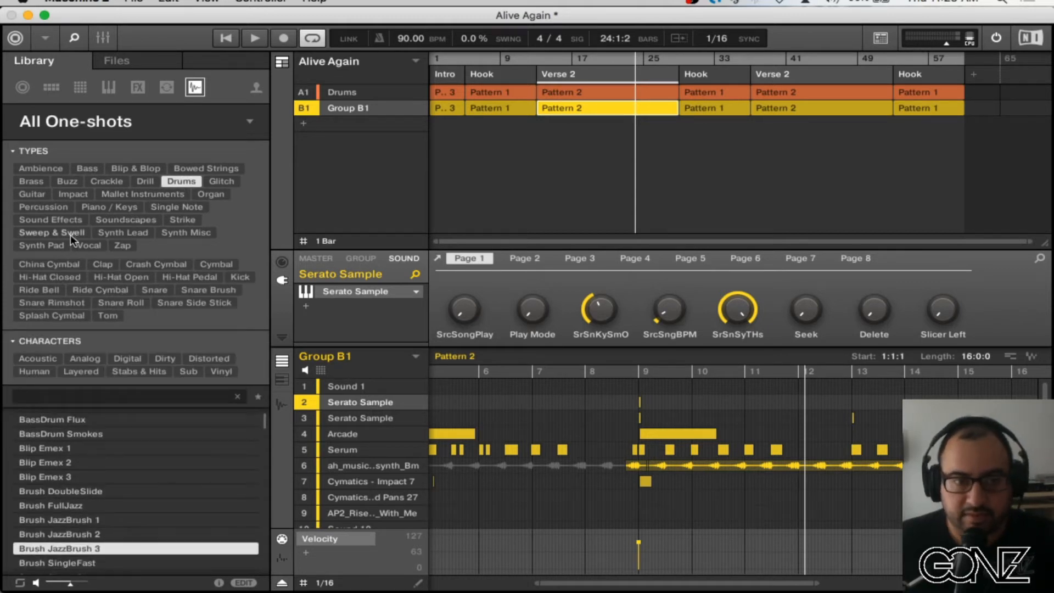
Step: Narrow the drum one-shots to Kick and preview the kicks one after another down to Kick Abbrand 2
left_click(243, 279)
key("Down")
key("Down")
key("Down")
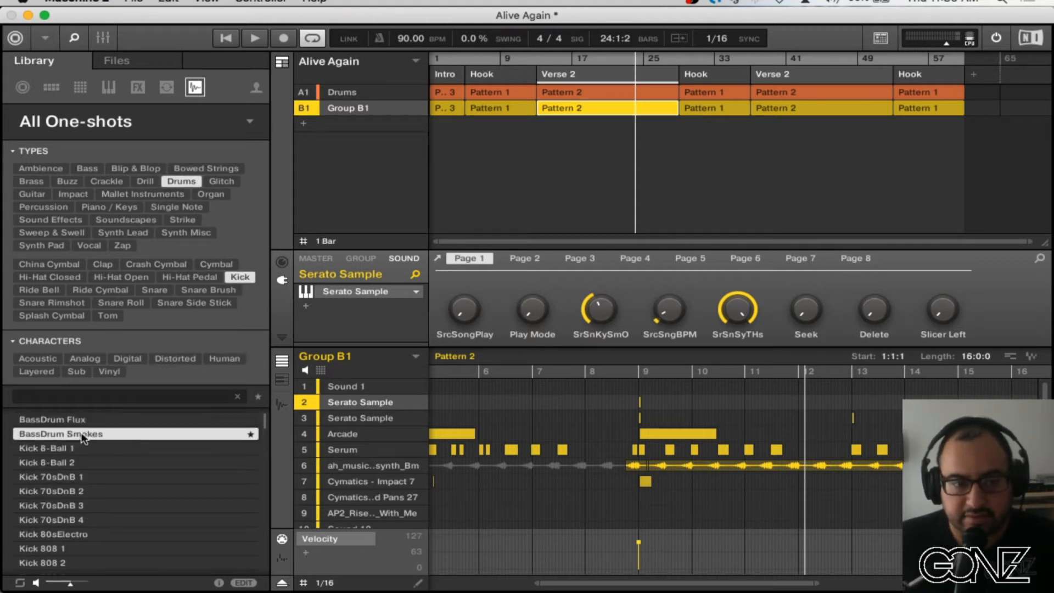
key("Down")
key("Down")
key("Down")
key("Down")
key("Down")
key("Down")
key("Down")
key("Down")
key("Down")
key("Down")
key("Down")
key("Down")
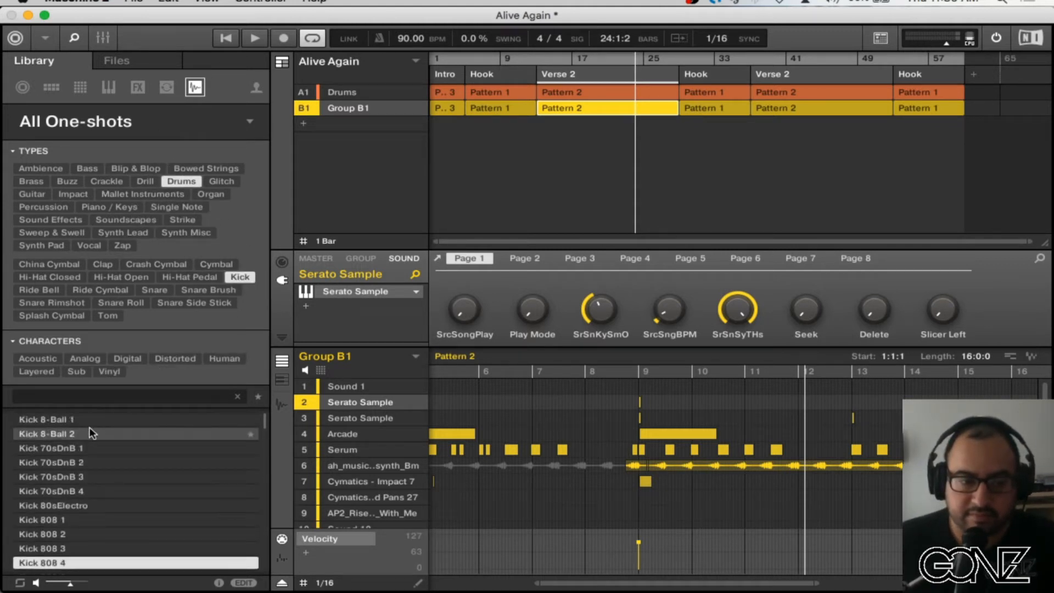
key("Down")
key("Down")
key("Down")
key("Down")
key("Down")
key("Down")
key("Down")
key("Down")
key("Down")
key("Down")
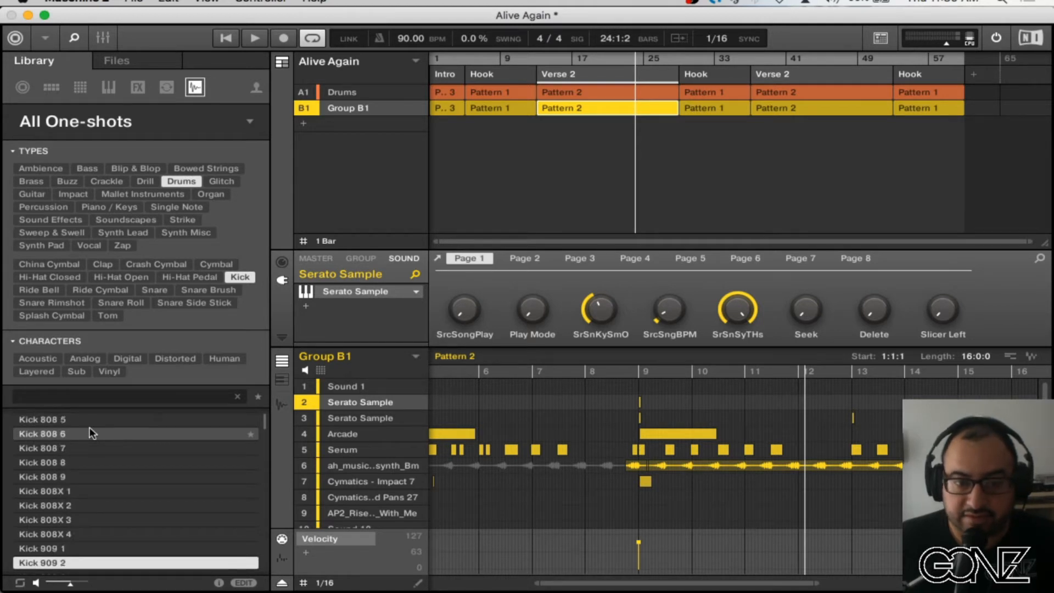
key("Down")
key("Down")
key("Down")
key("Down")
key("Down")
key("Down")
key("Down")
key("Down")
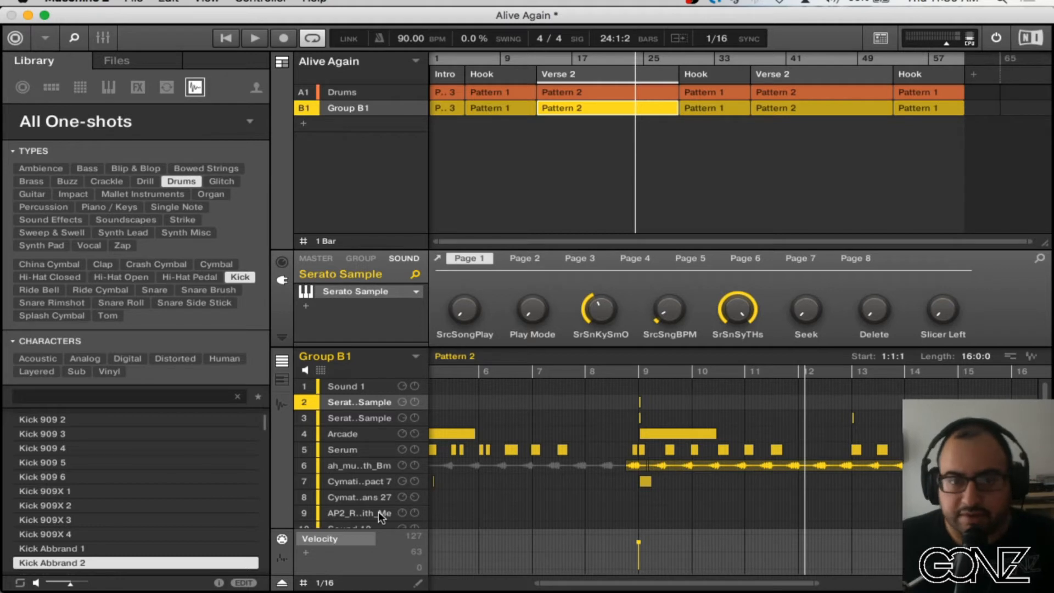
scroll(526, 475, "down", 1)
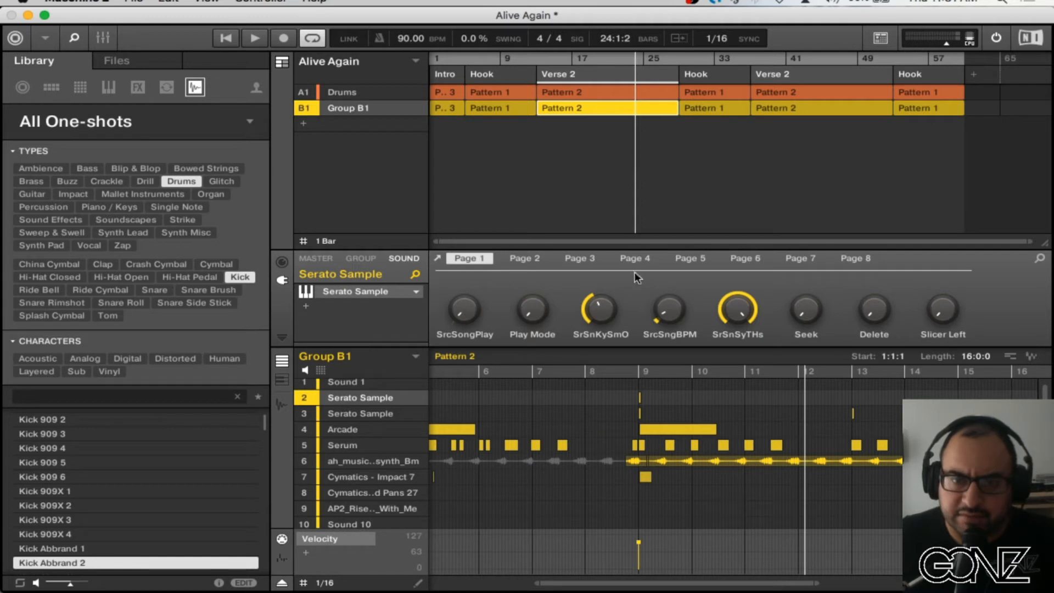
scroll(855, 586, "down", 3)
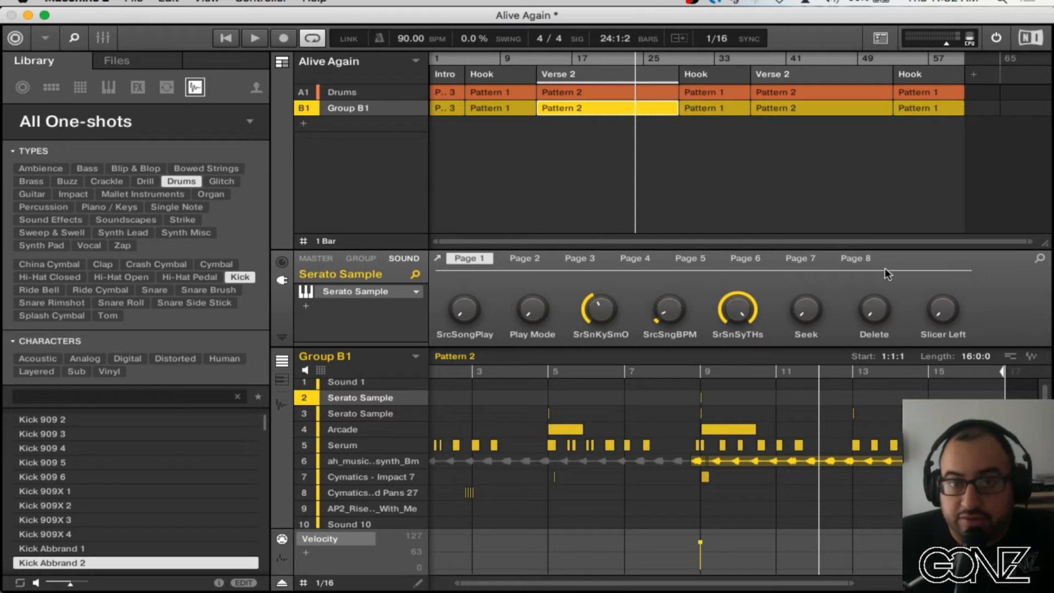
scroll(604, 439, "up", 1)
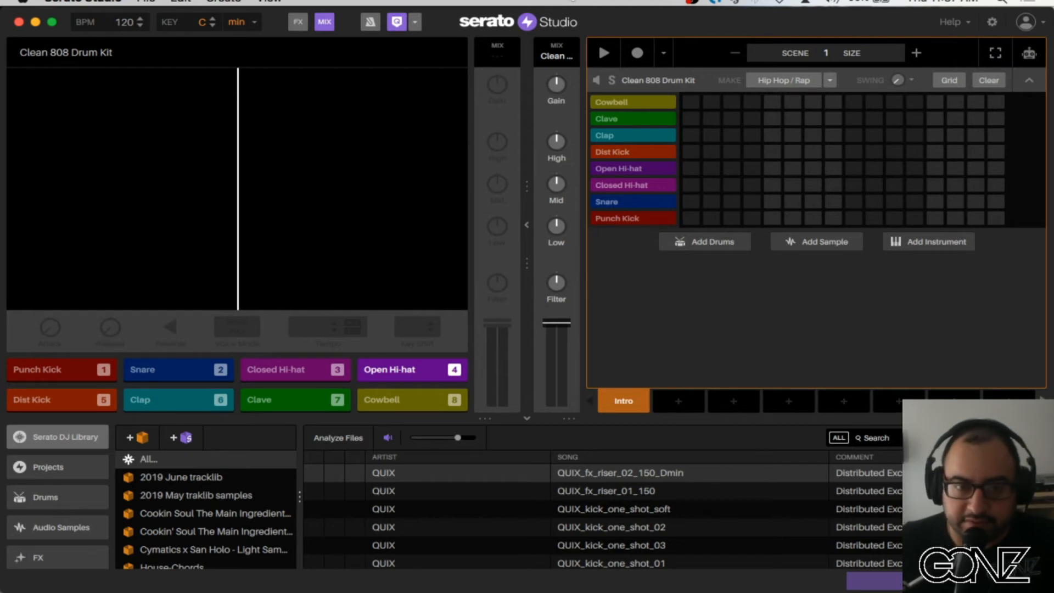
mouse_move(686, 395)
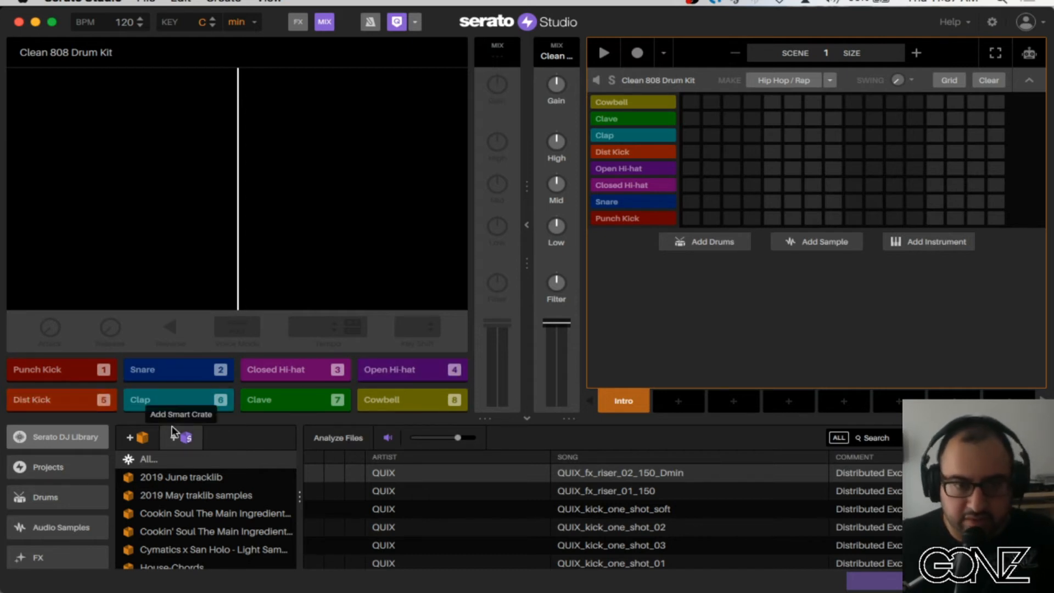
Step: Audition the Clean 808 Drum Kit pads from Snare up to Cowbell, finishing on Snare
key("2")
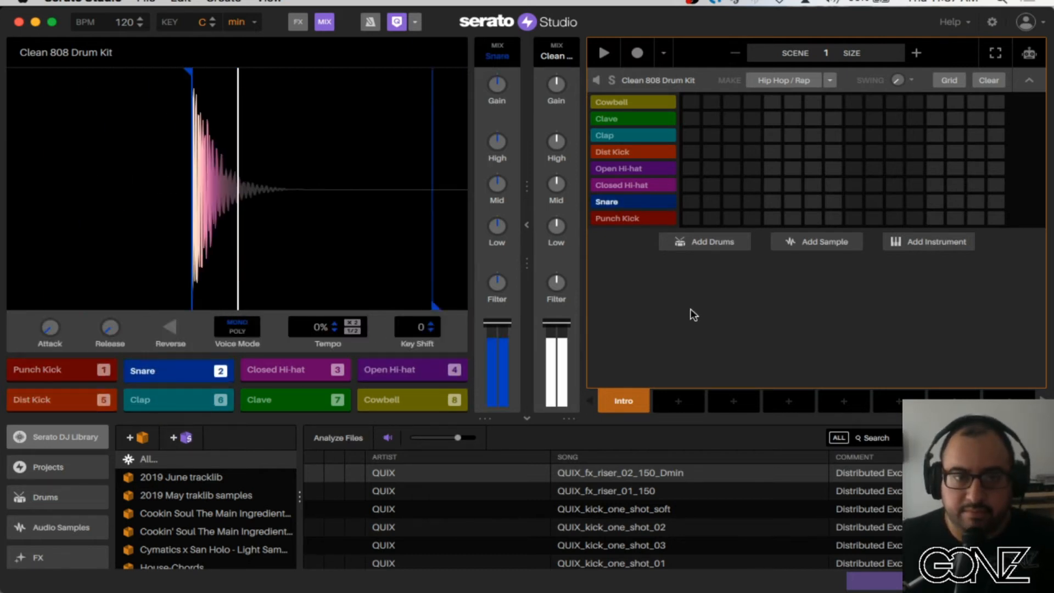
key("3")
key("4")
key("5")
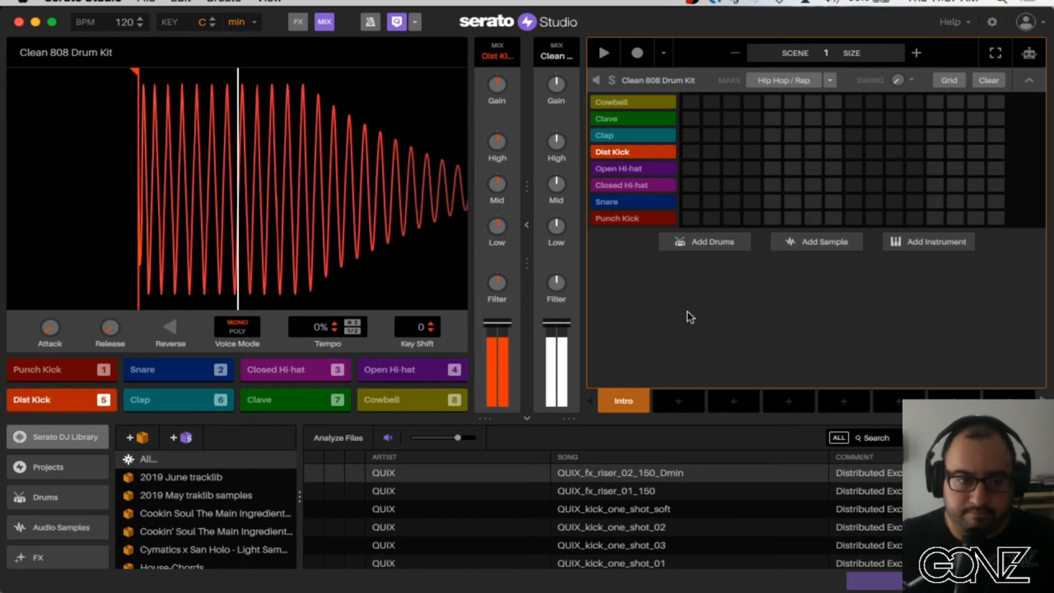
key("6")
key("8")
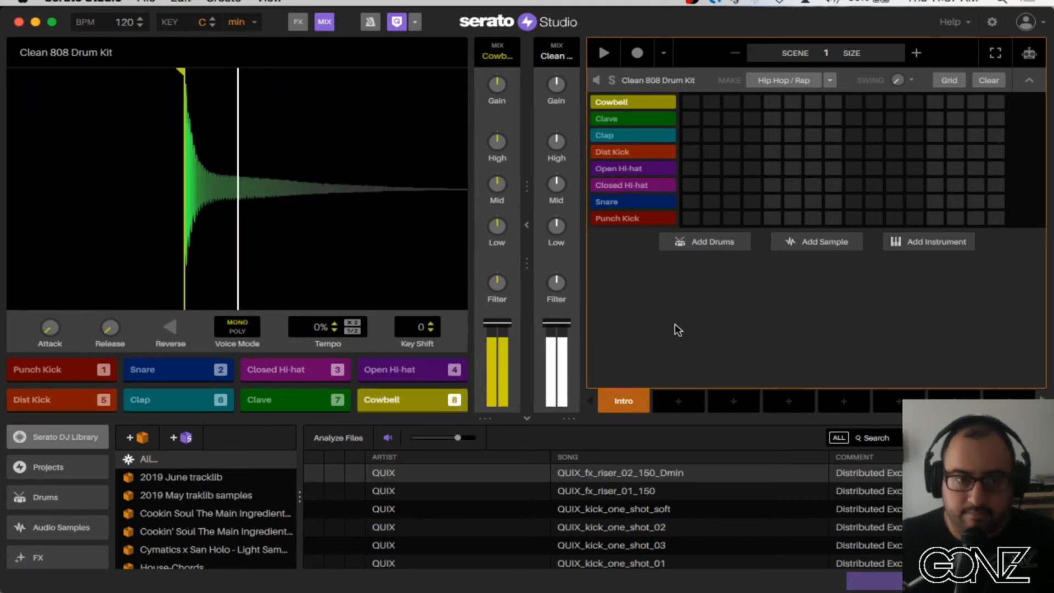
key("2")
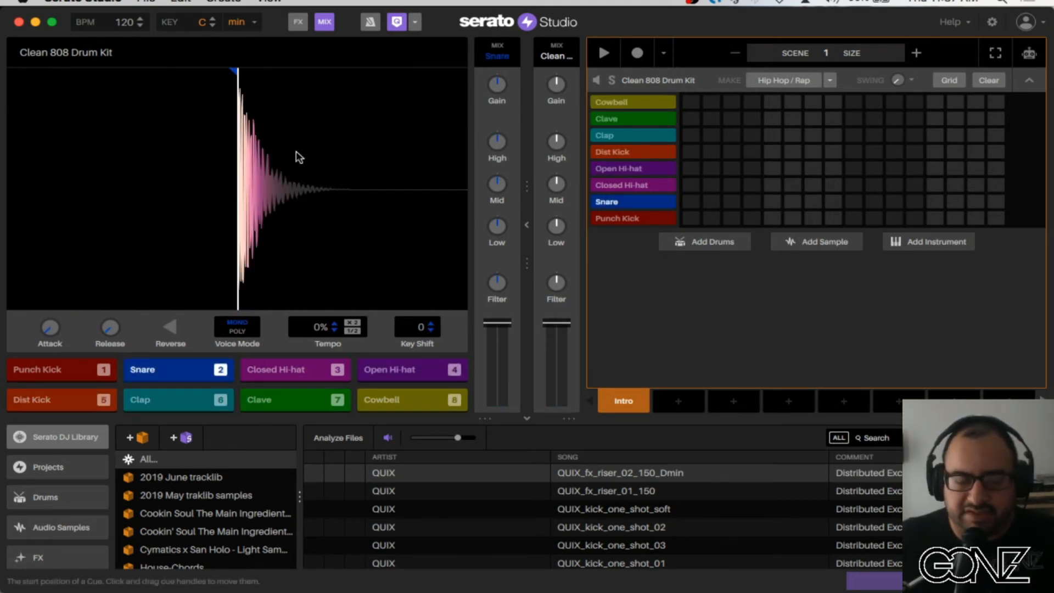
Step: Examine the Snare sample's waveform and play the Snare pad several times
scroll(244, 209, "down", 2)
scroll(308, 220, "up", 1)
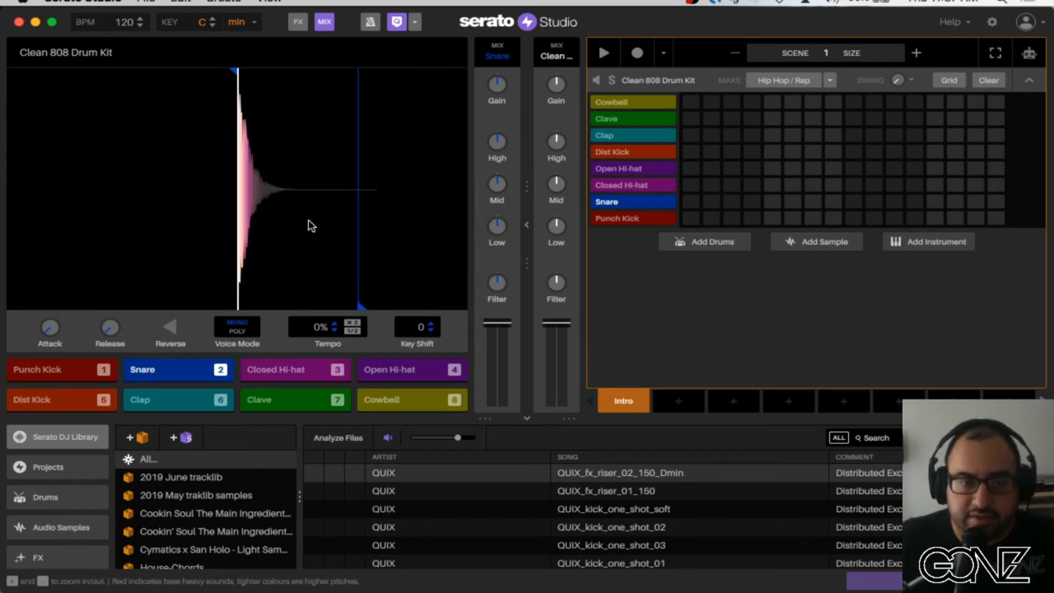
key("2")
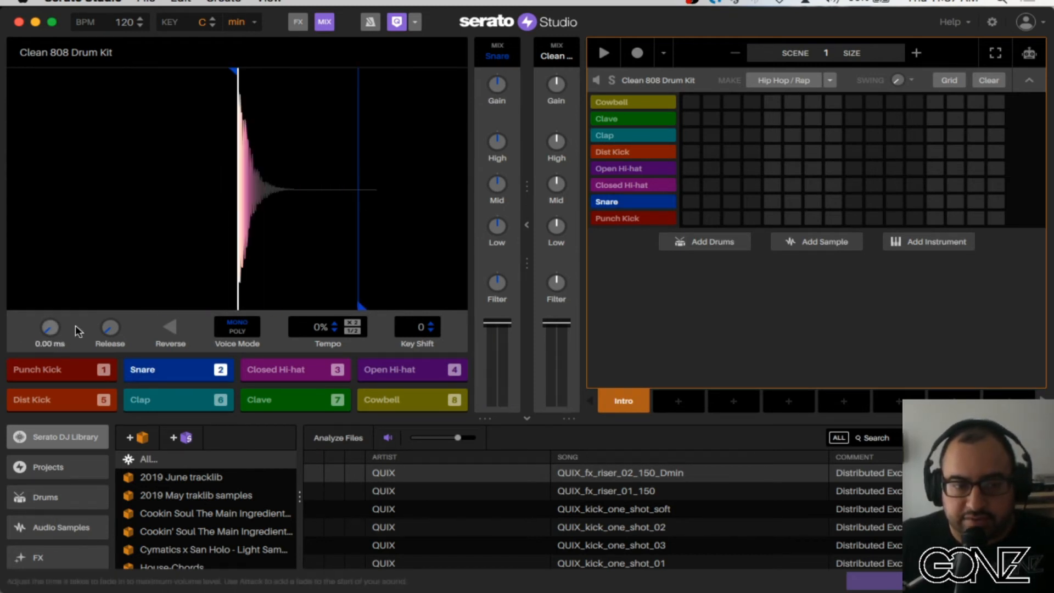
key("2")
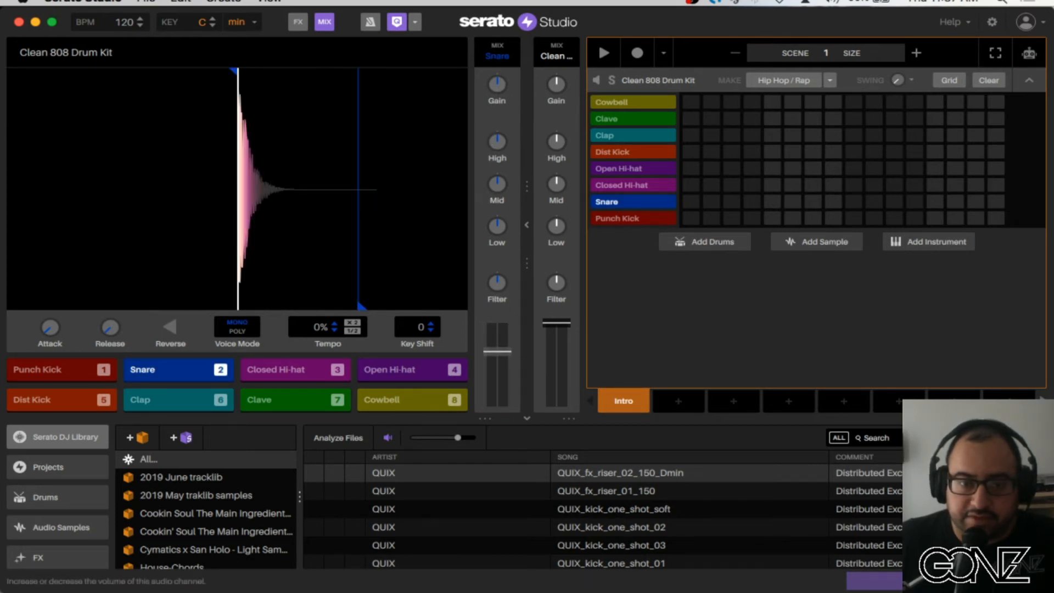
key("2")
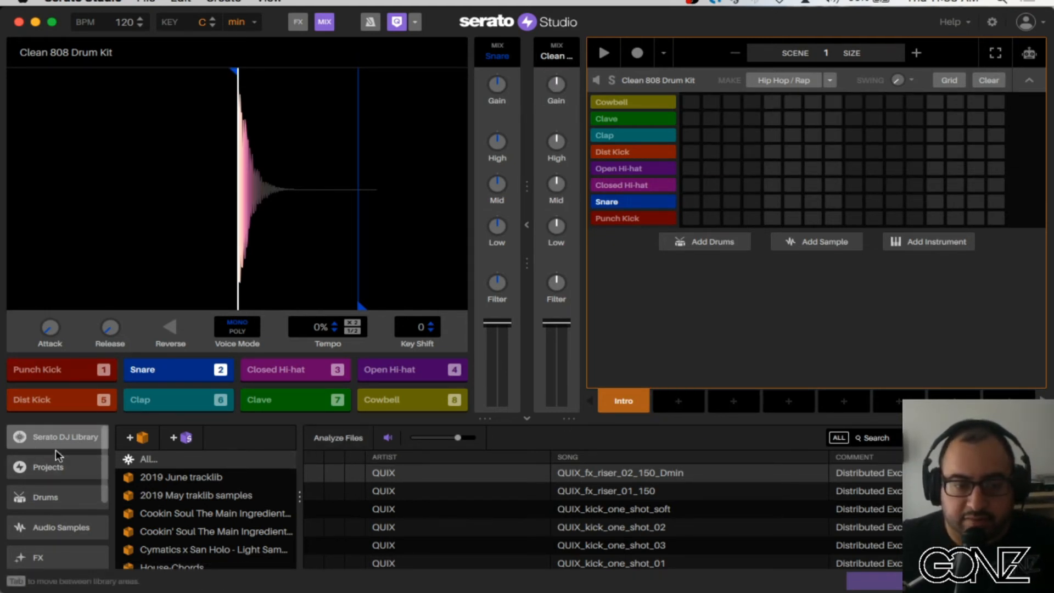
Step: Browse the crates in the Serato DJ Library and return to the start of the list
scroll(154, 496, "down", 5)
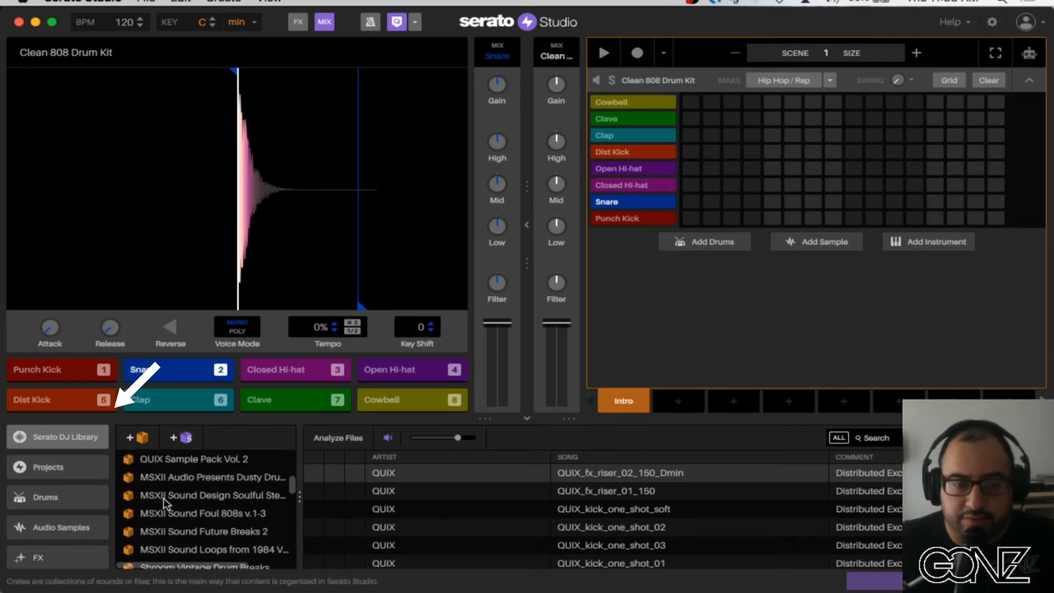
scroll(209, 510, "down", 4)
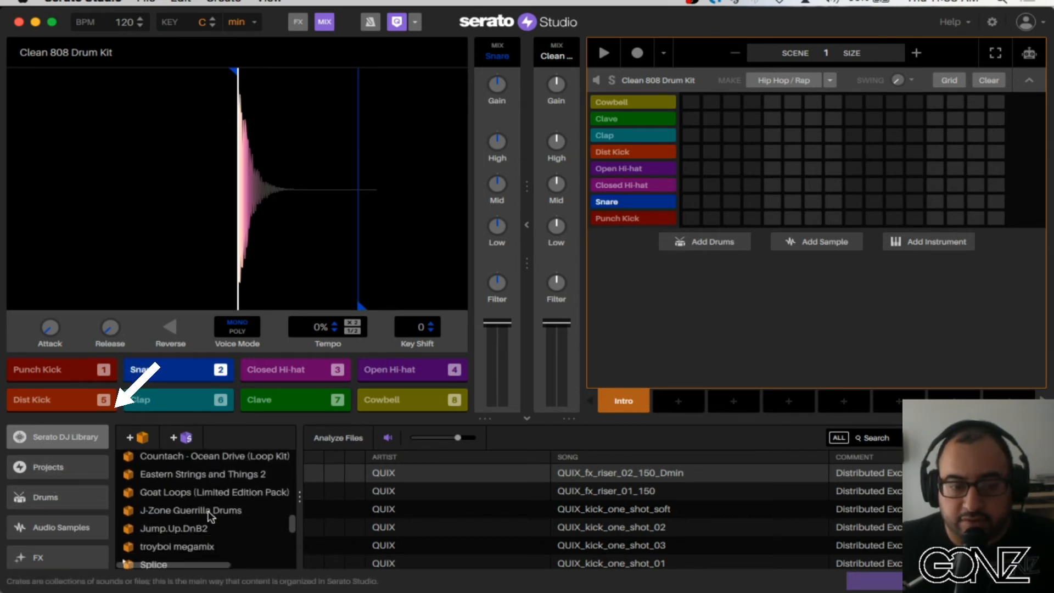
scroll(209, 514, "up", 7)
scroll(209, 513, "up", 5)
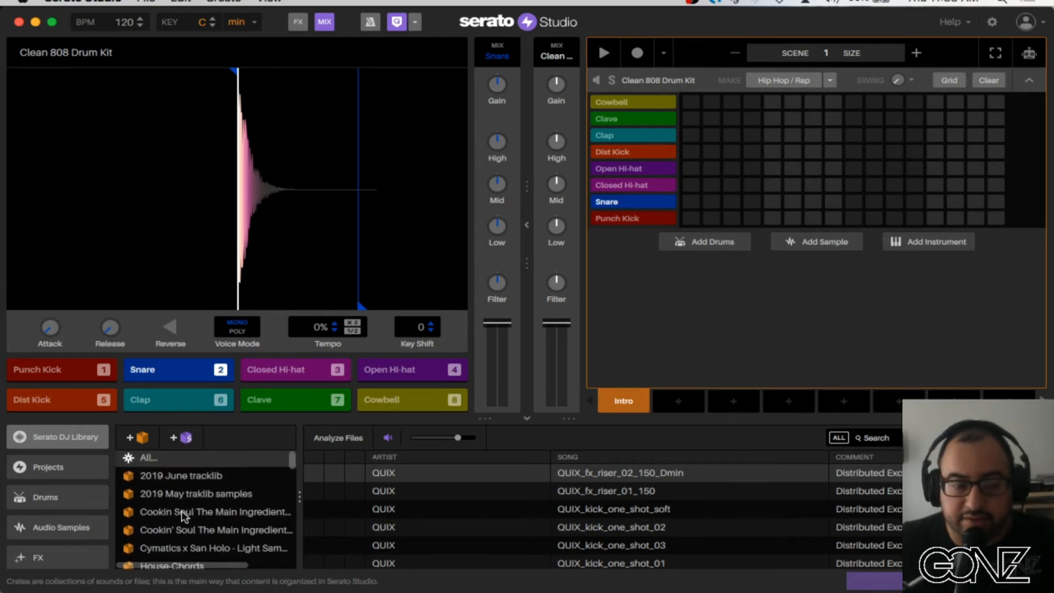
scroll(183, 514, "down", 2)
scroll(184, 516, "up", 2)
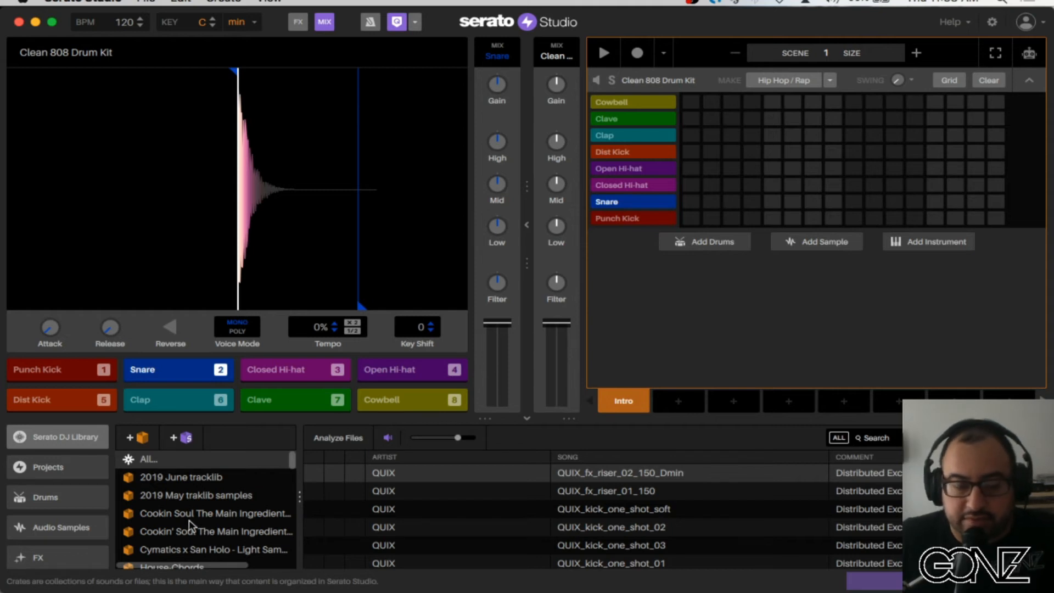
Step: Show the drum library's All Serato Packs crate and look through its drum kits
left_click(51, 499)
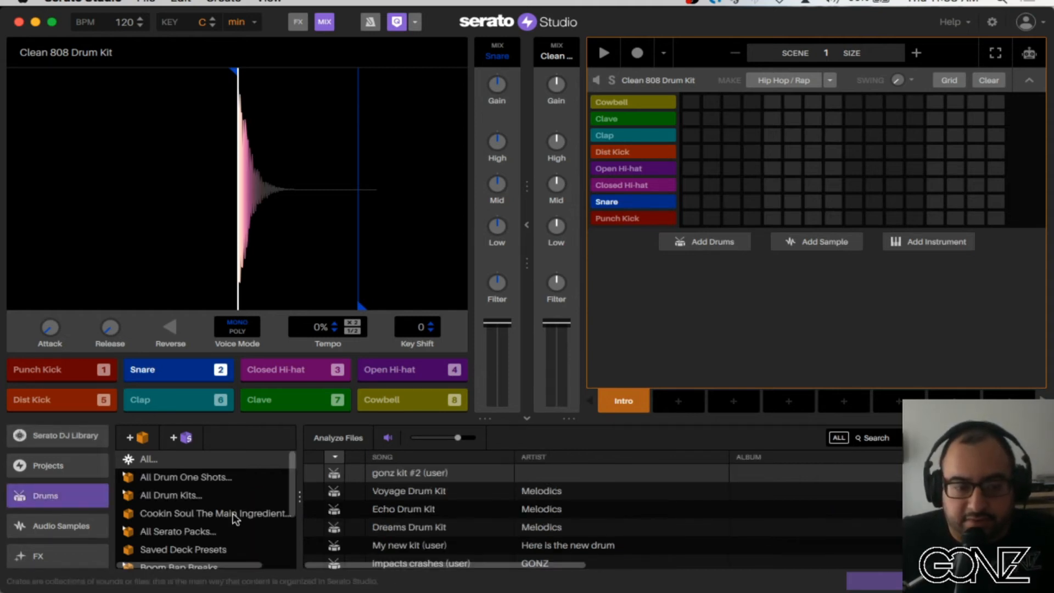
scroll(235, 517, "down", 2)
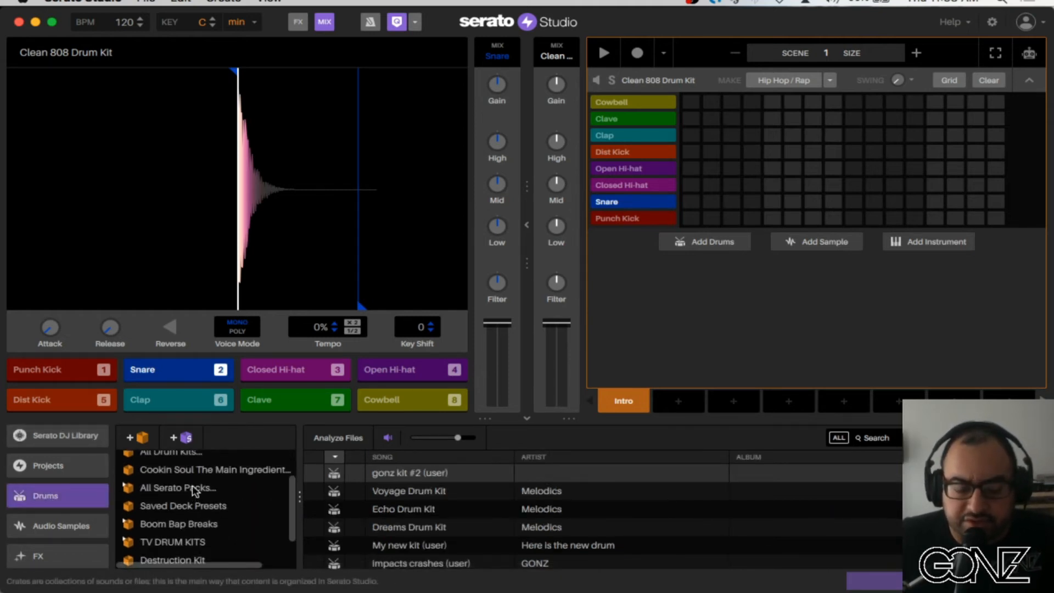
left_click(192, 486)
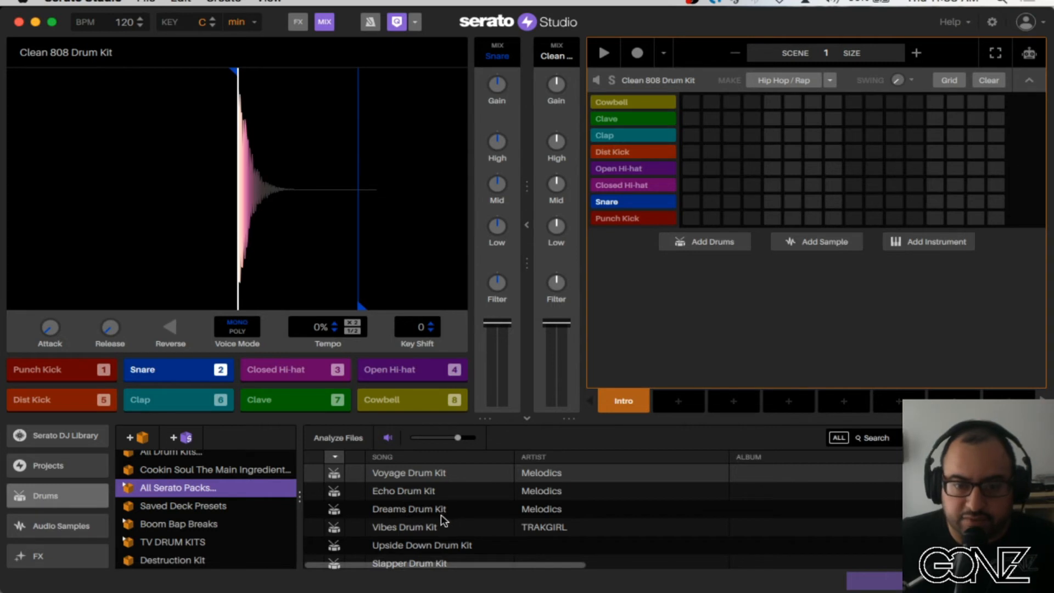
scroll(440, 515, "down", 15)
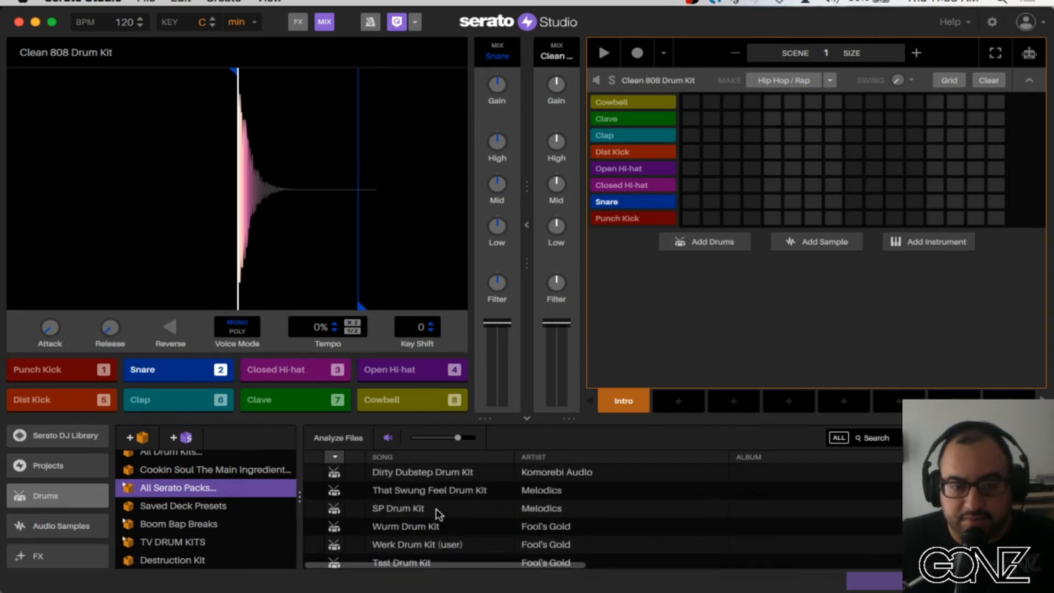
scroll(437, 509, "down", 10)
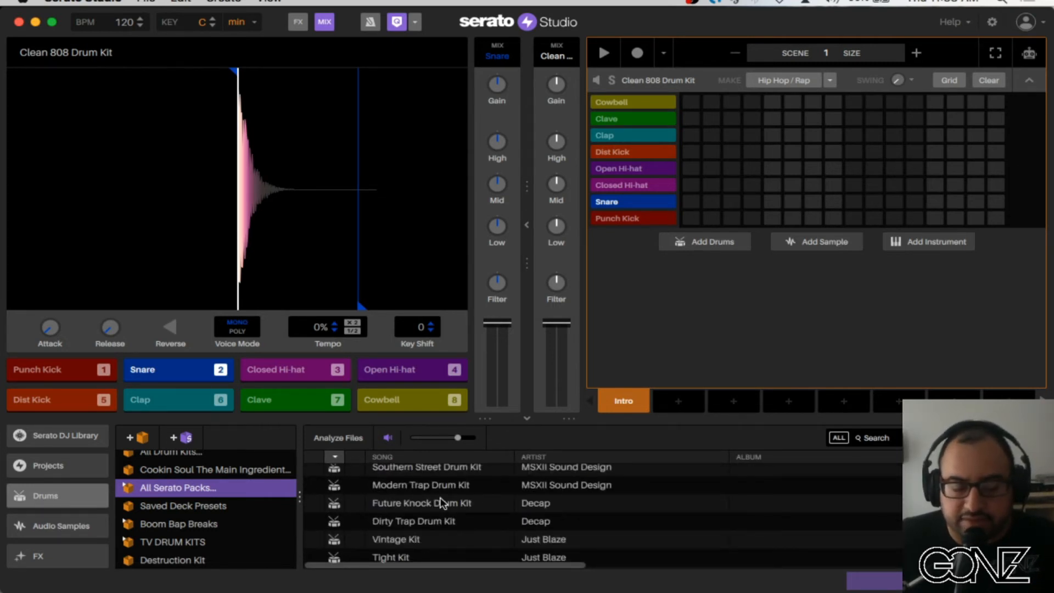
scroll(441, 503, "down", 5)
Step: Expand All Serato Packs and look into the Trap World, Just Blaze and Flosstradamus packs, including the Flosstradamus kits and one-shots
left_click(128, 488)
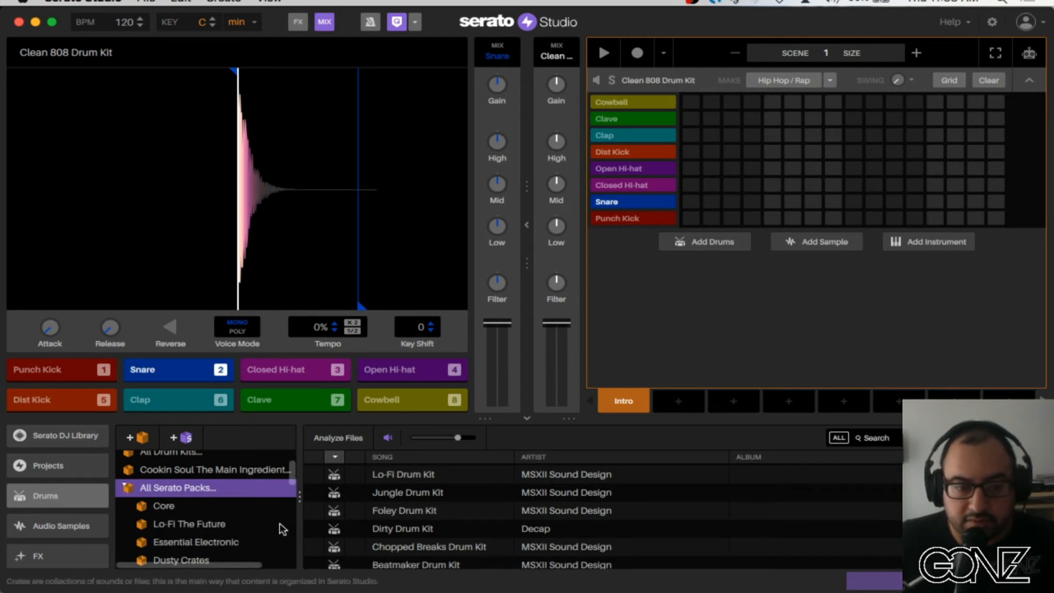
scroll(258, 530, "down", 5)
left_click(187, 505)
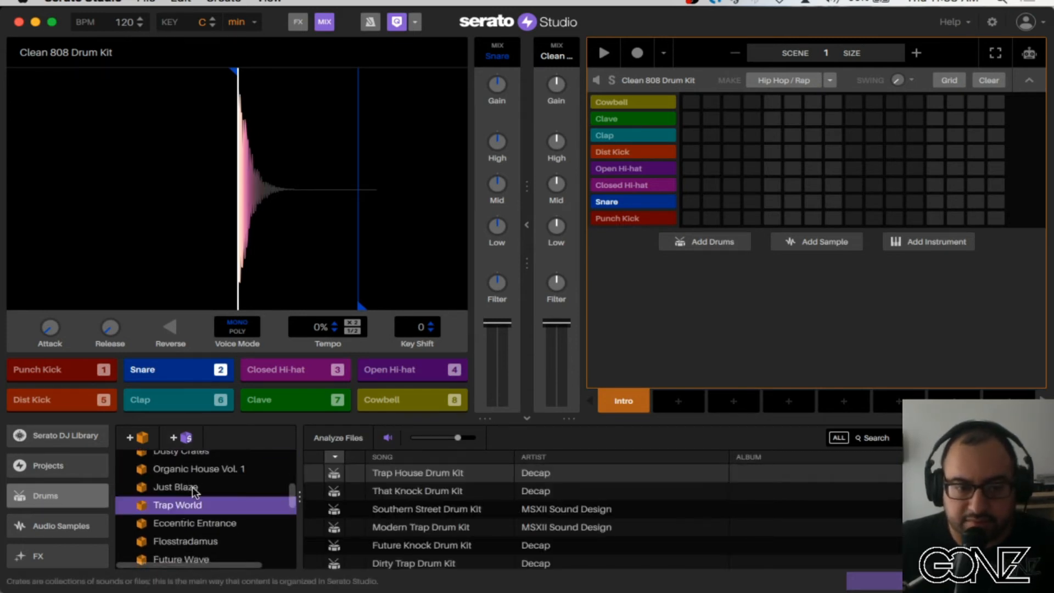
left_click(192, 487)
scroll(197, 505, "down", 3)
left_click(188, 473)
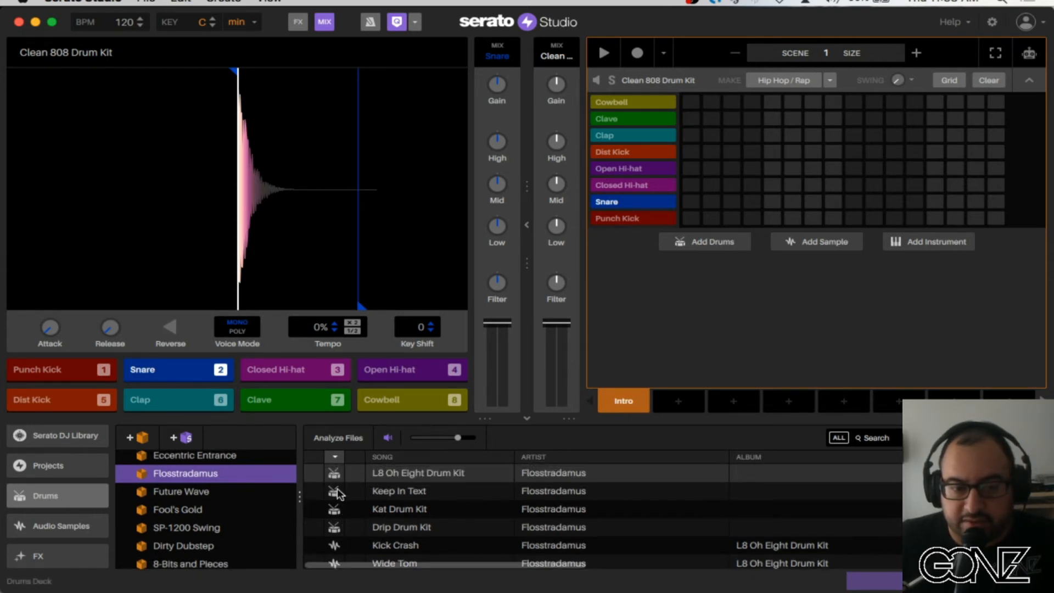
scroll(332, 488, "down", 4)
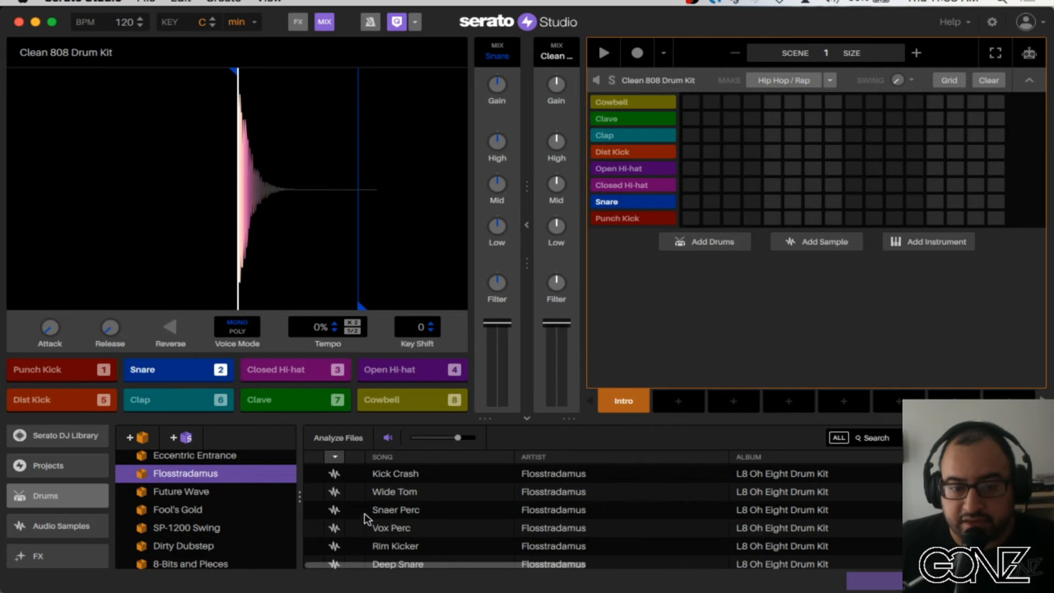
scroll(364, 518, "up", 4)
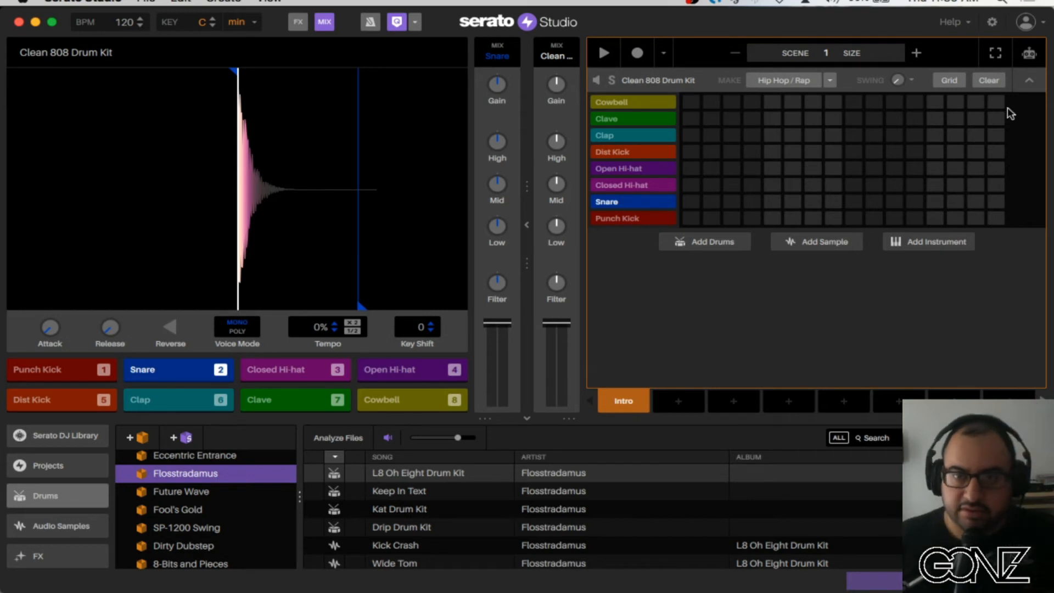
Step: Collapse the Clean 808 Drum Kit deck, add an empty sample deck and collapse it too
left_click(1030, 80)
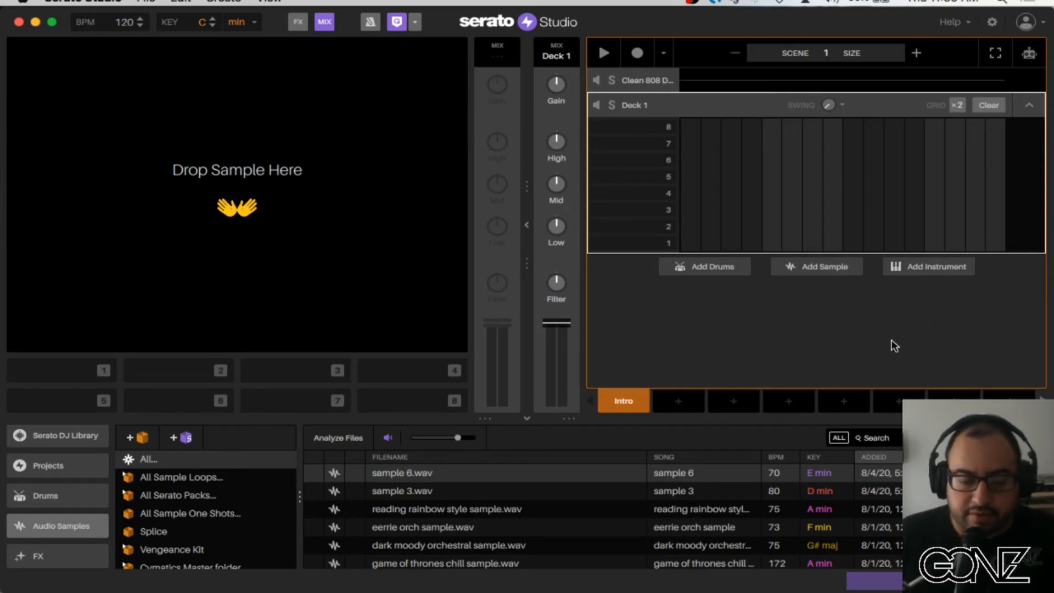
left_click(1029, 107)
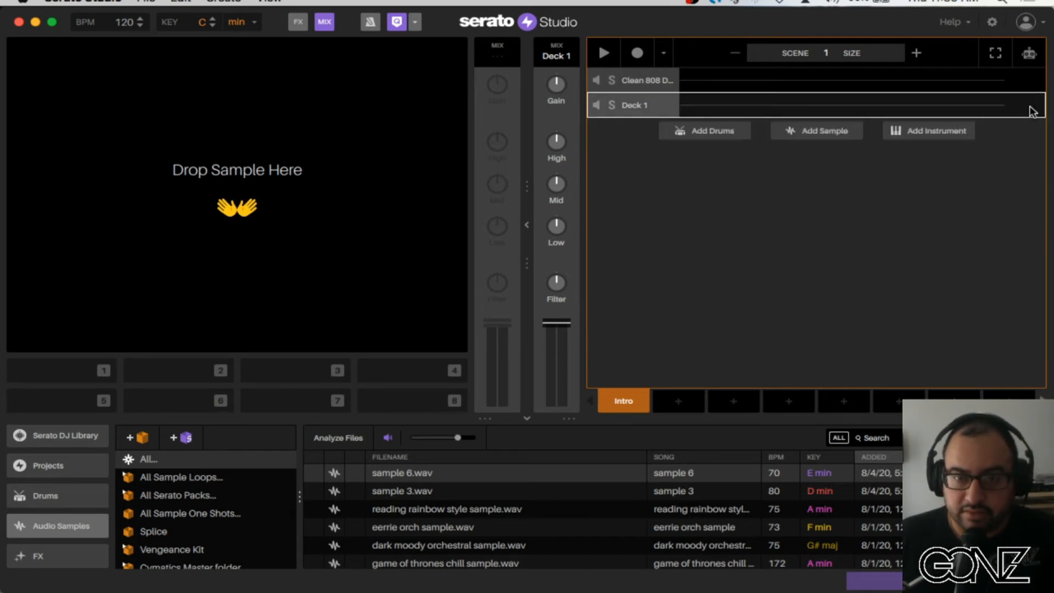
left_click_drag(656, 397, 894, 405)
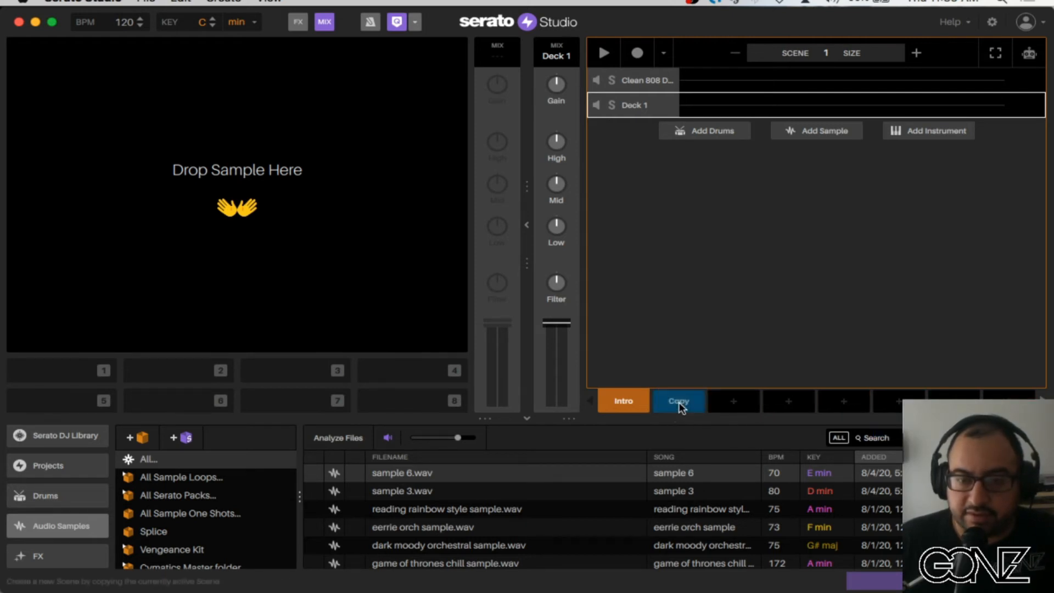
Step: Expand the Clean 808 Drum Kit deck, keep Hip Hop / Rap as the beat style and generate a pattern
left_click(749, 78)
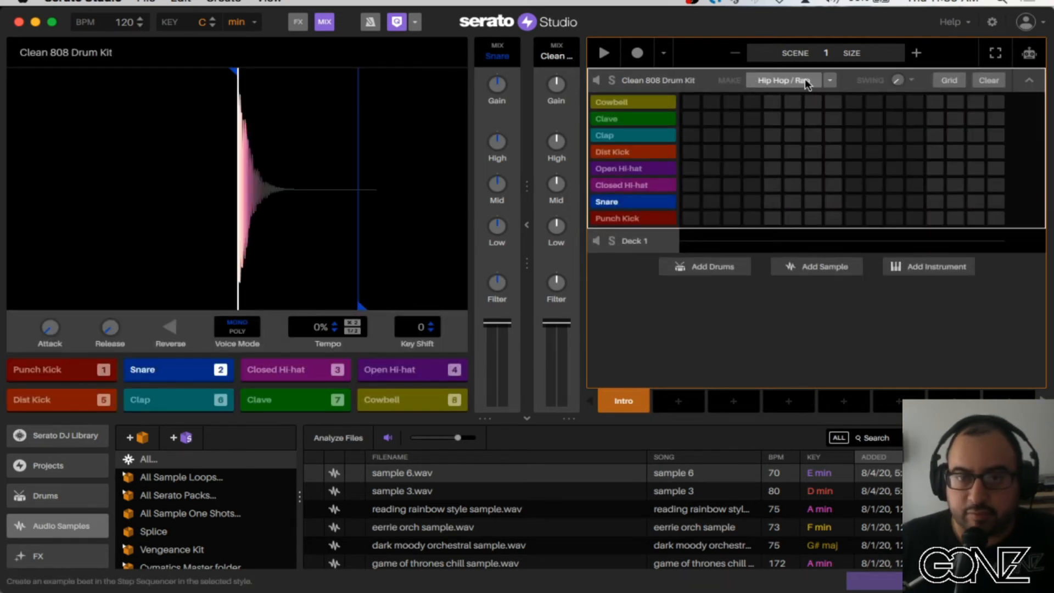
left_click(829, 80)
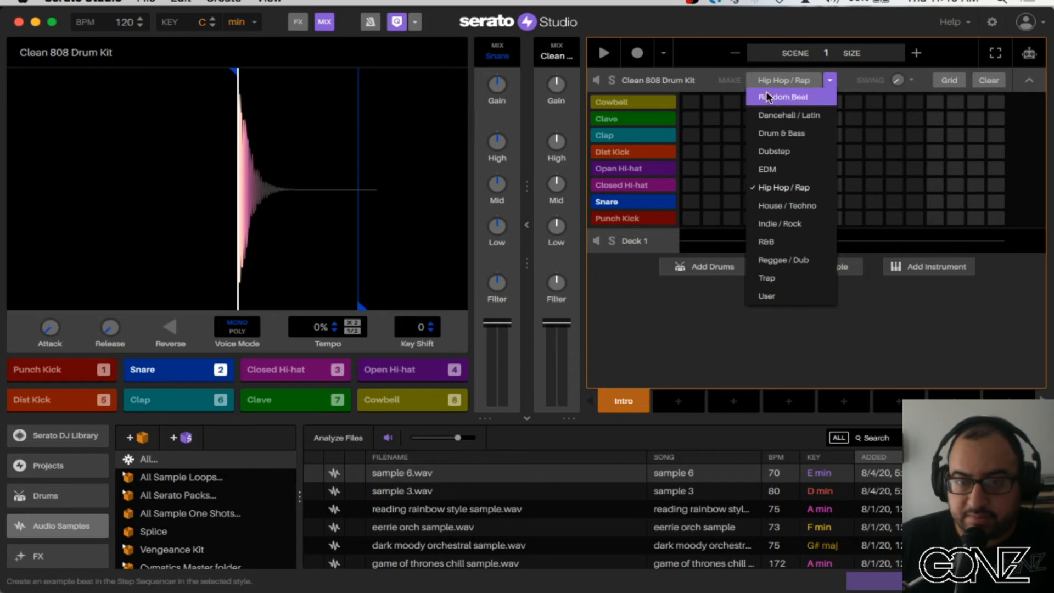
left_click(726, 82)
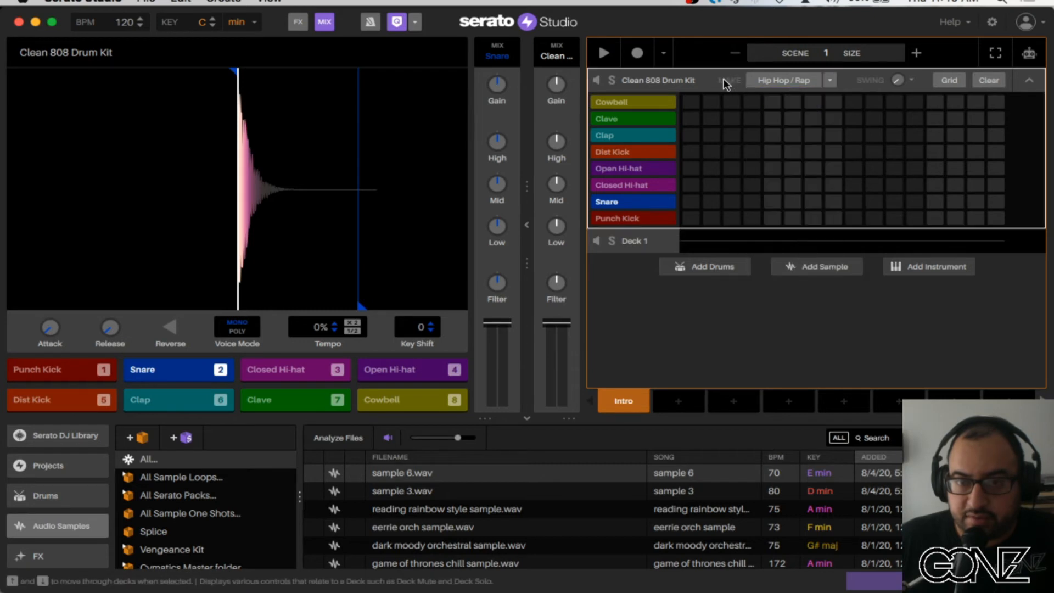
left_click(830, 79)
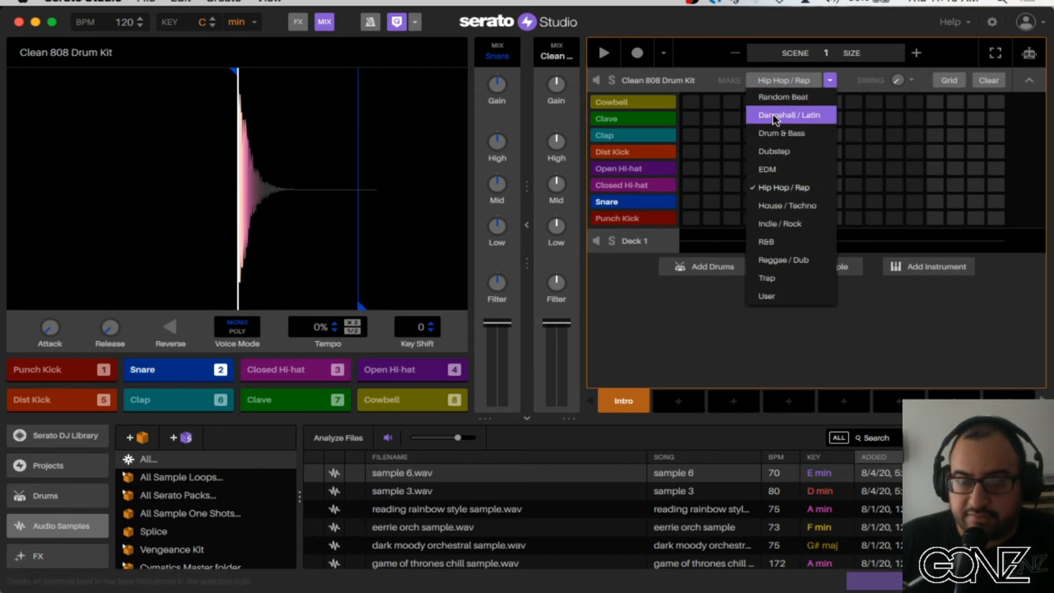
left_click(801, 188)
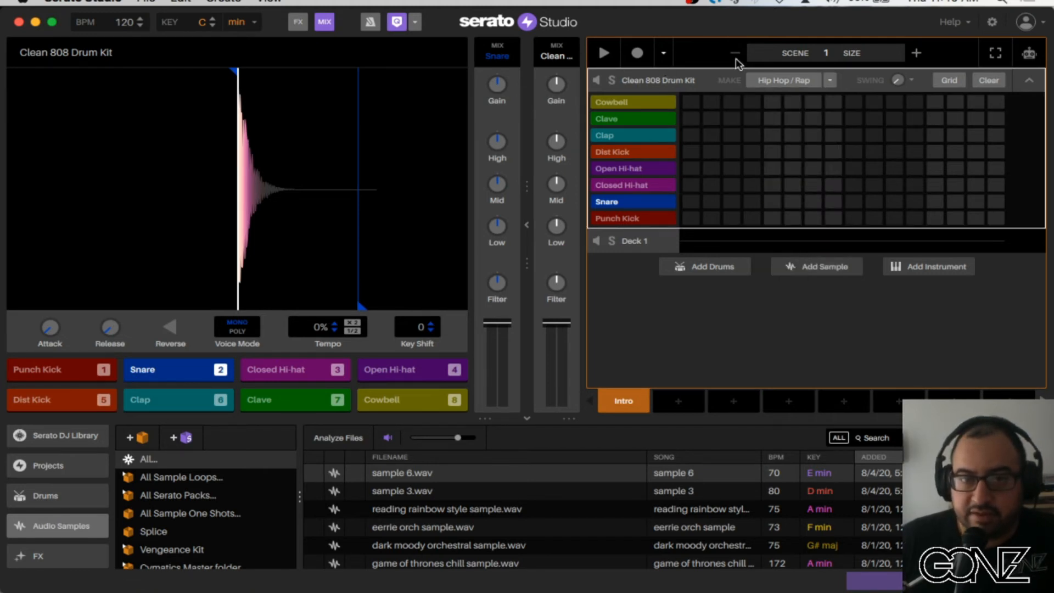
left_click(787, 82)
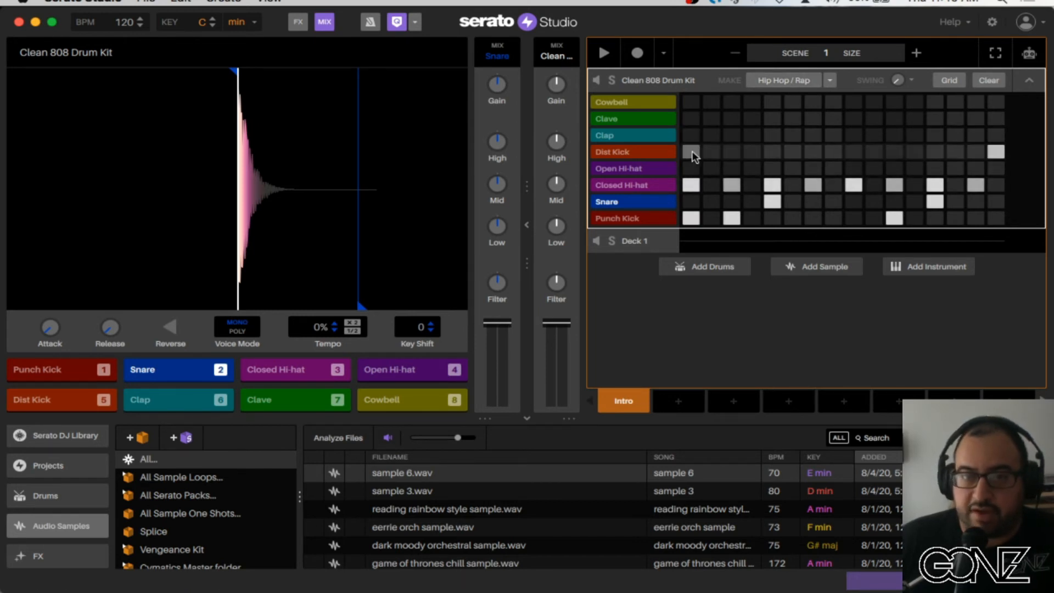
Step: Play the generated beat, lower the project tempo to 99 BPM and play it again
left_click(604, 52)
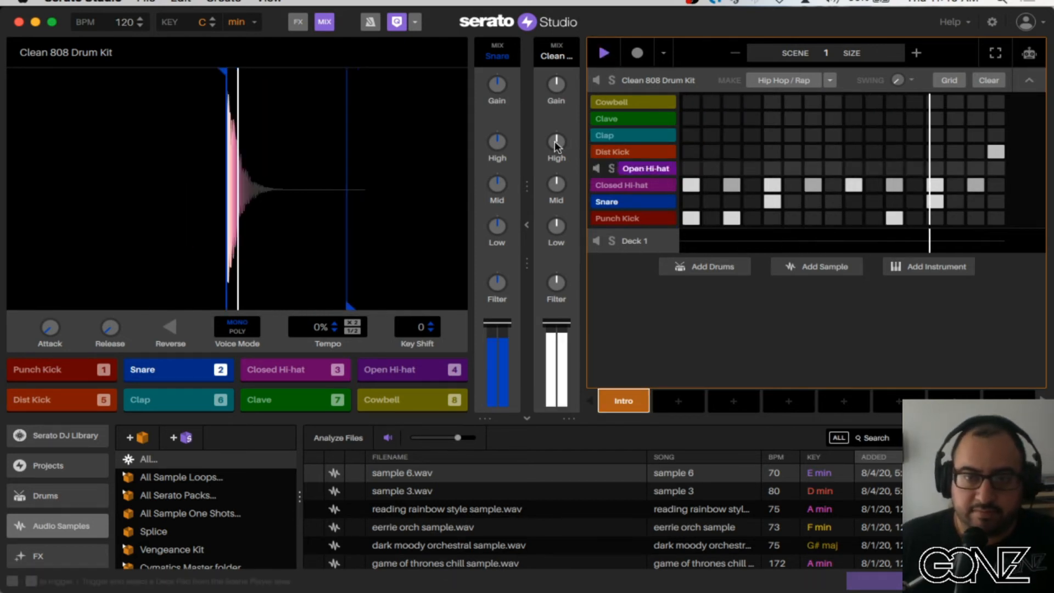
scroll(125, 22, "up", 5)
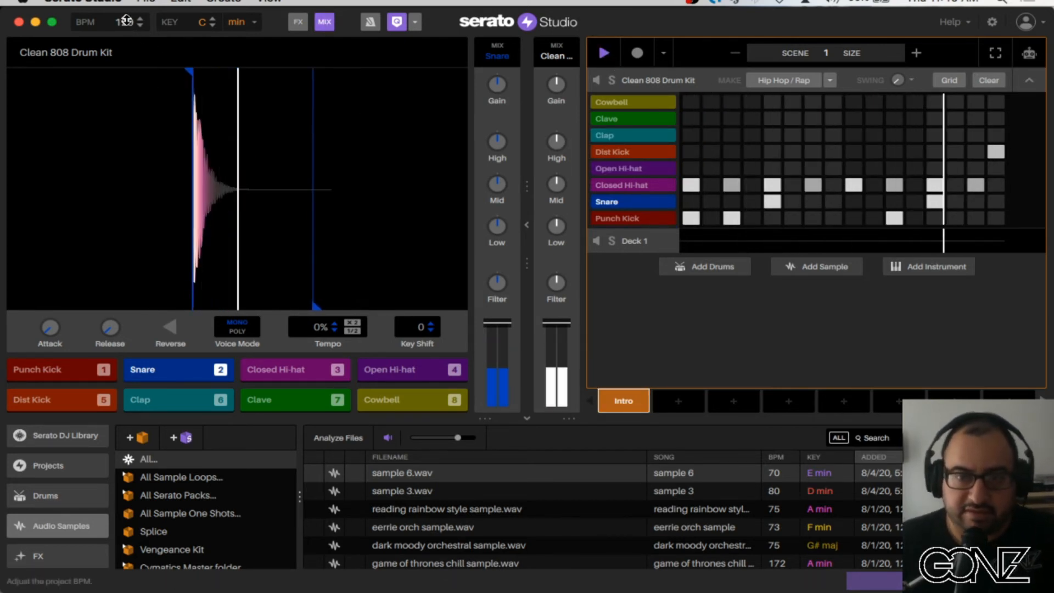
key("space")
left_click_drag(126, 20, 127, 39)
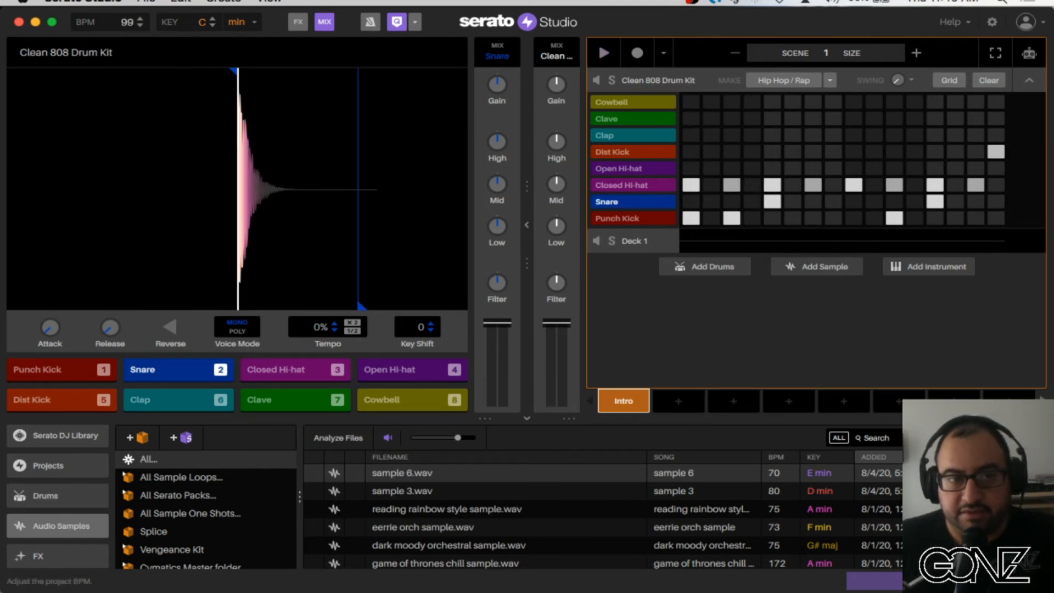
key("space")
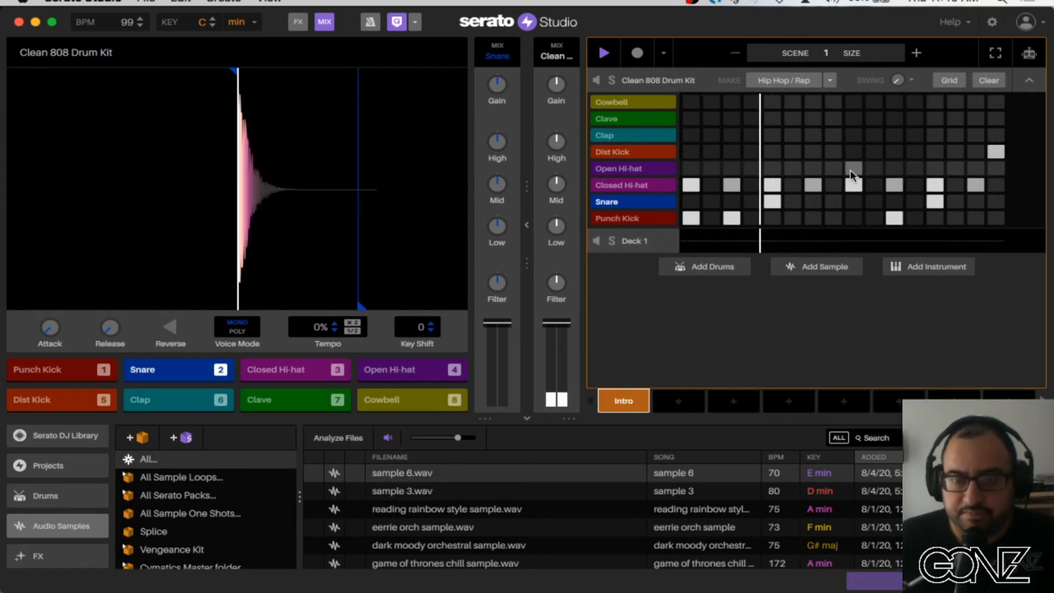
Step: Add an open hi-hat hit on step 8, then replace the beat with a newly generated Hip Hop / Rap pattern and play it
left_click(833, 168)
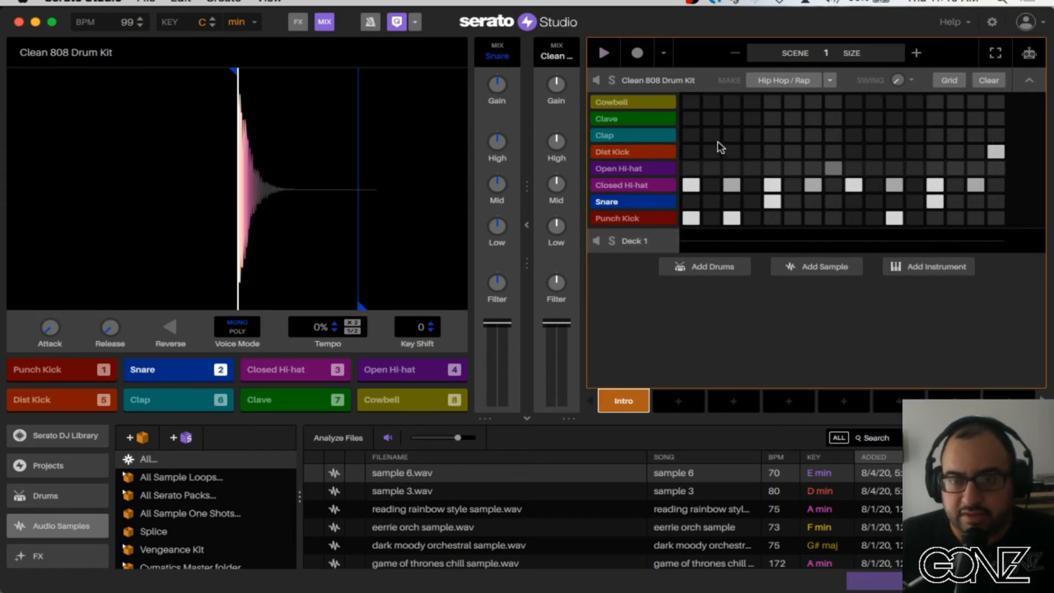
left_click(798, 80)
key("space")
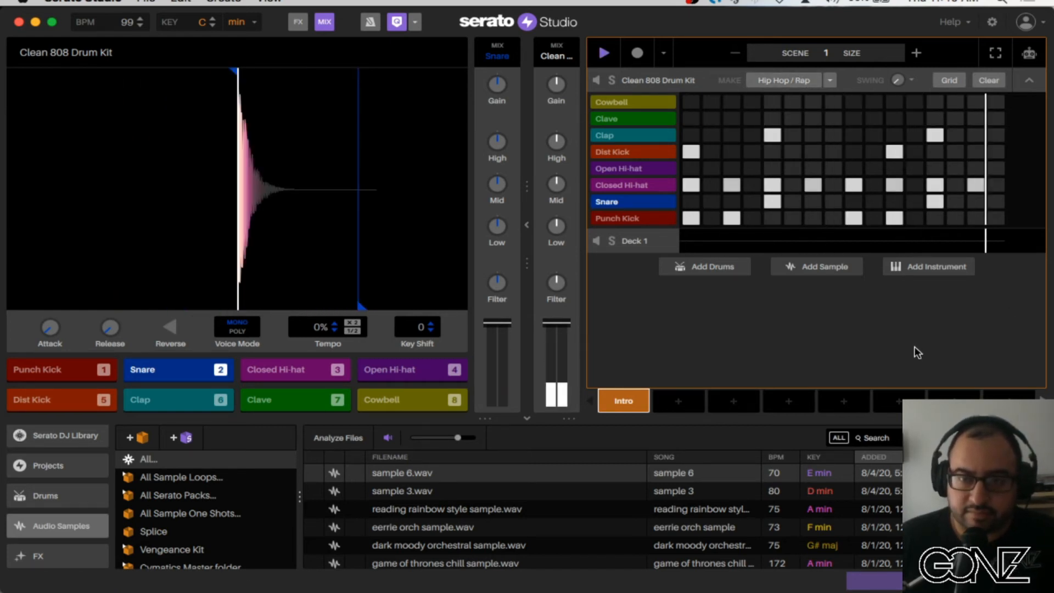
key("space")
Step: Extend the Intro scene to two pages and play it from page 1, switching to page 2 during playback
left_click(918, 53)
left_click(903, 52)
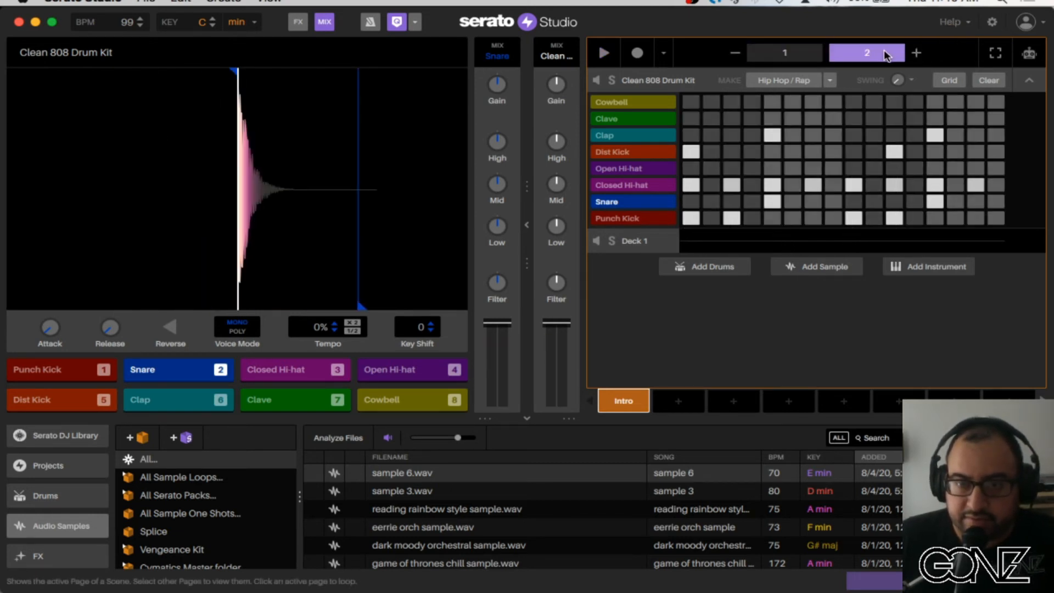
left_click(787, 55)
key("space")
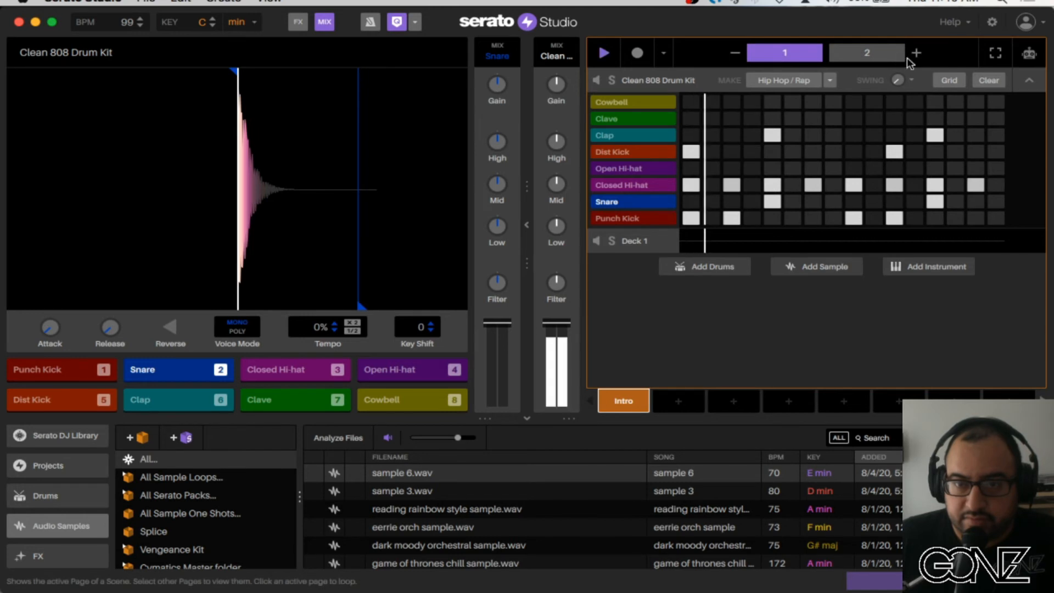
left_click(877, 53)
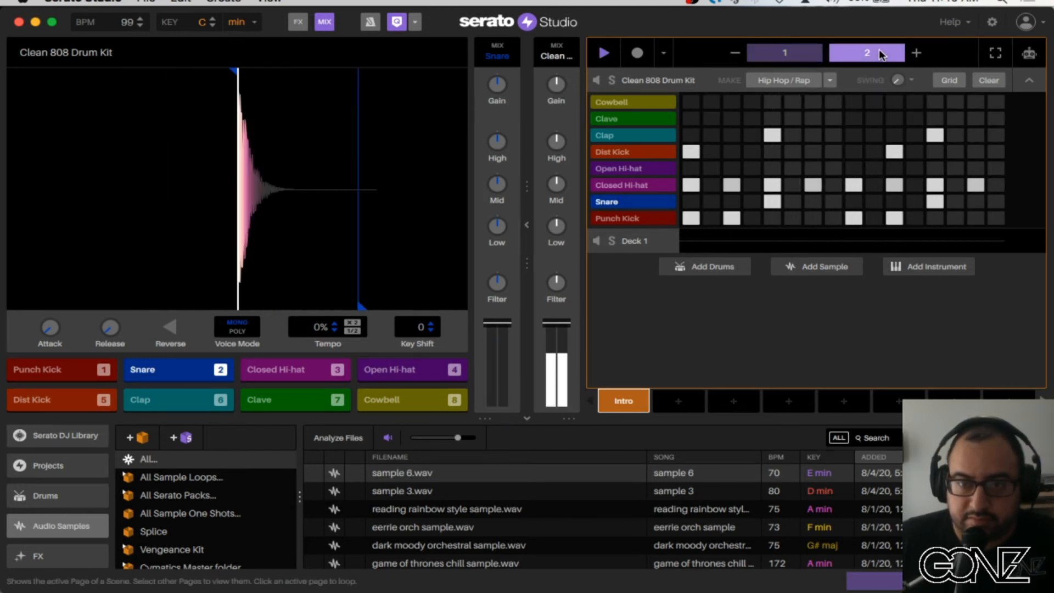
key("space")
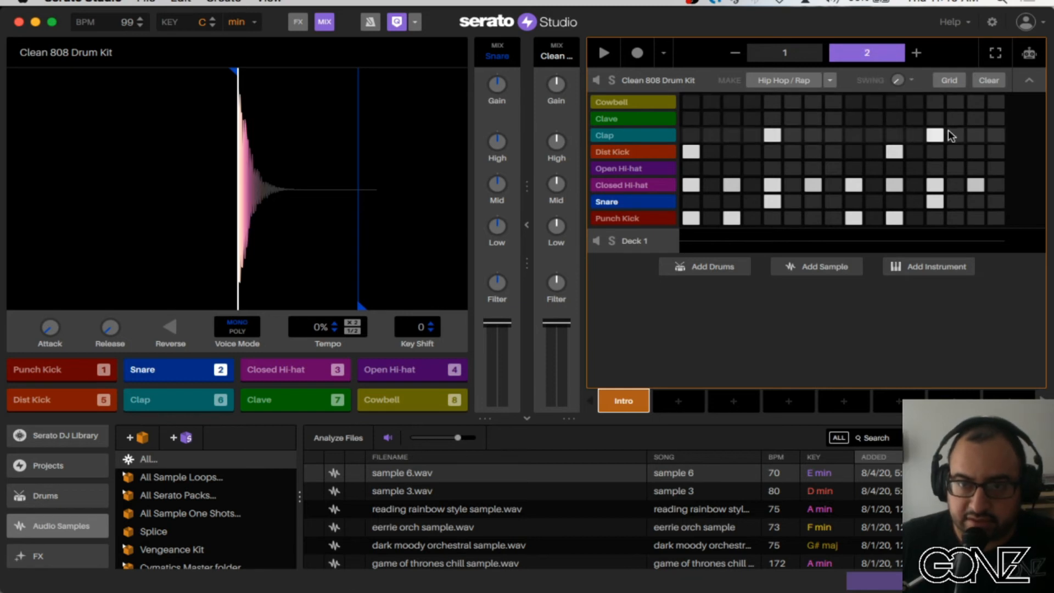
Step: Add a clap hit on step 15 of page 2 and play the scene back
left_click(973, 134)
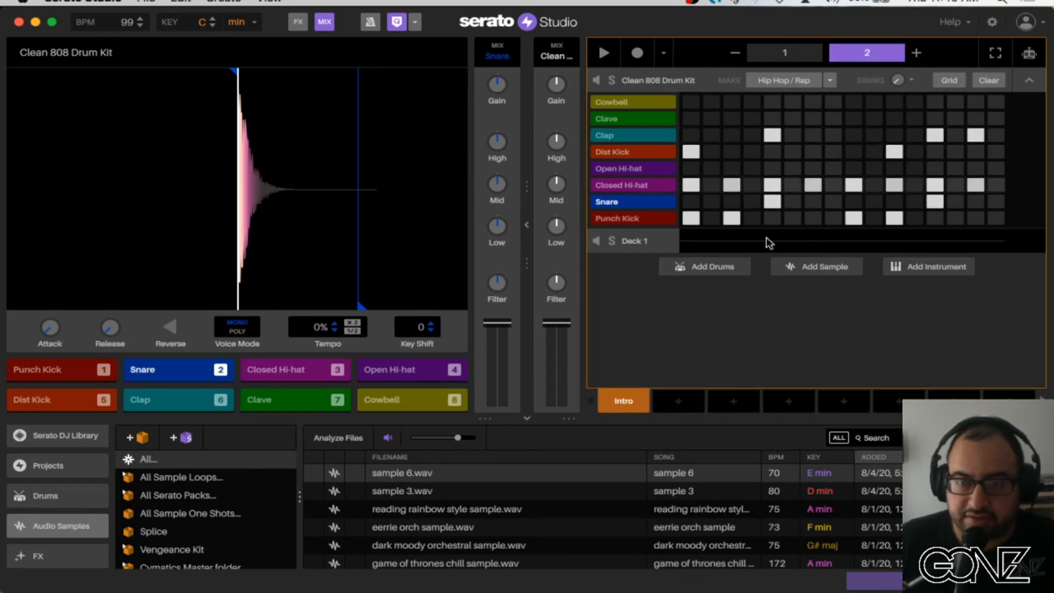
key("space")
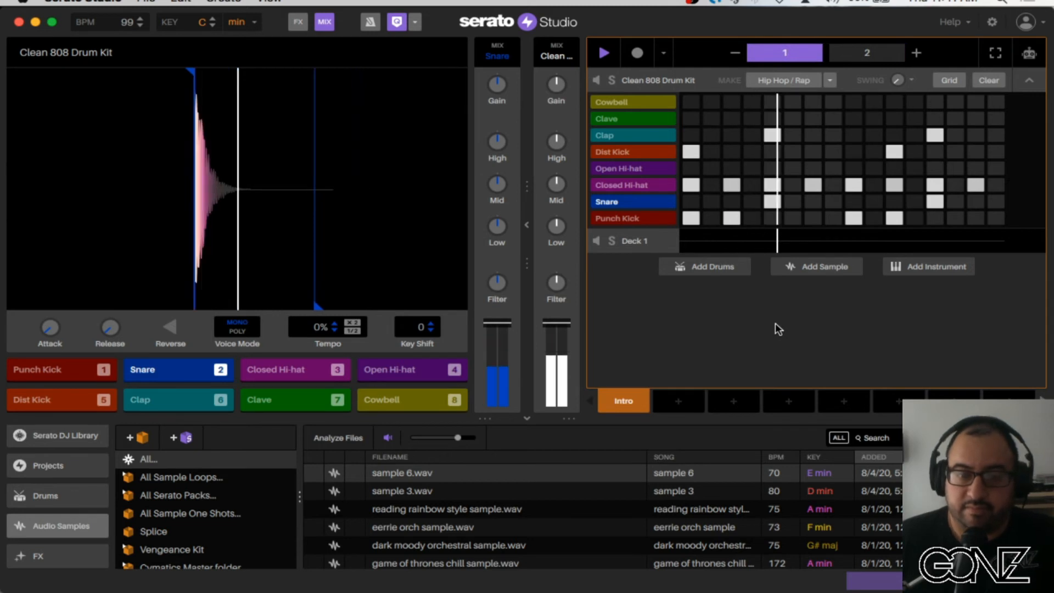
key("space")
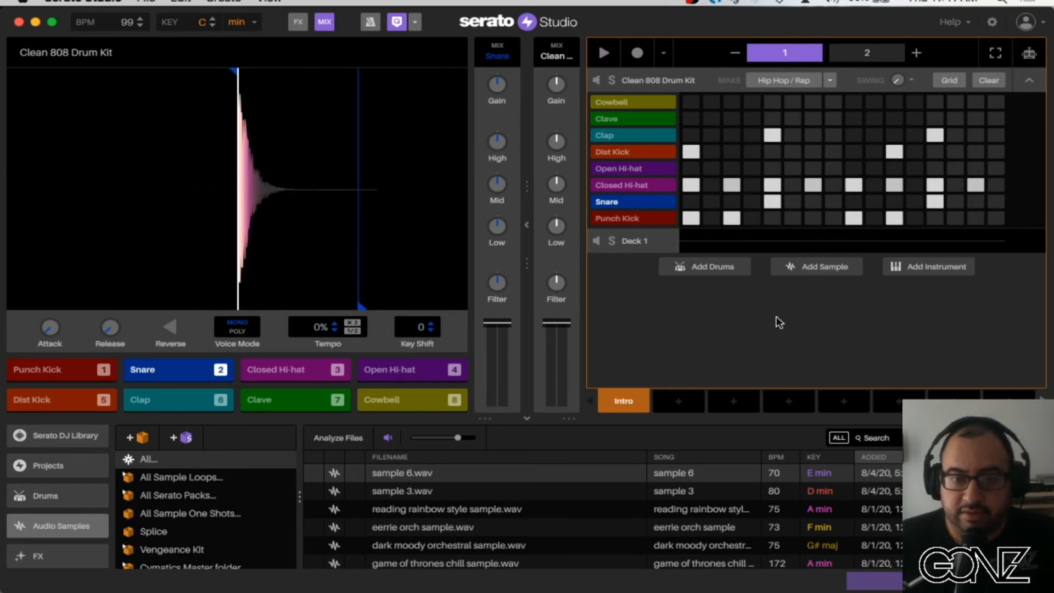
Step: Look into All Sample One Shots, then expand All Sample Loops and open its Hip Hop crate
scroll(182, 496, "down", 1)
left_click(203, 510)
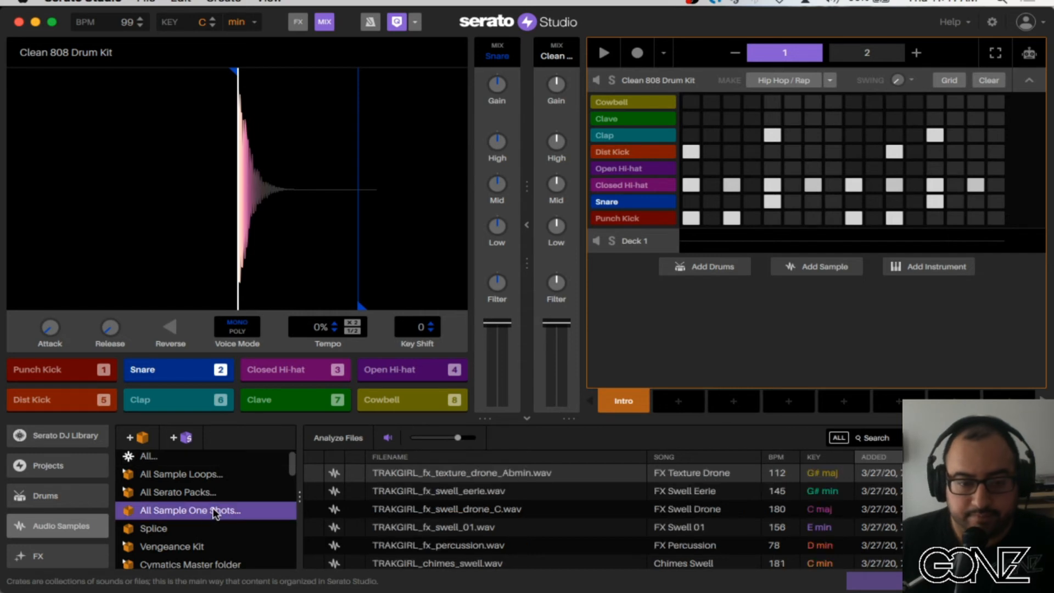
scroll(220, 530, "down", 1)
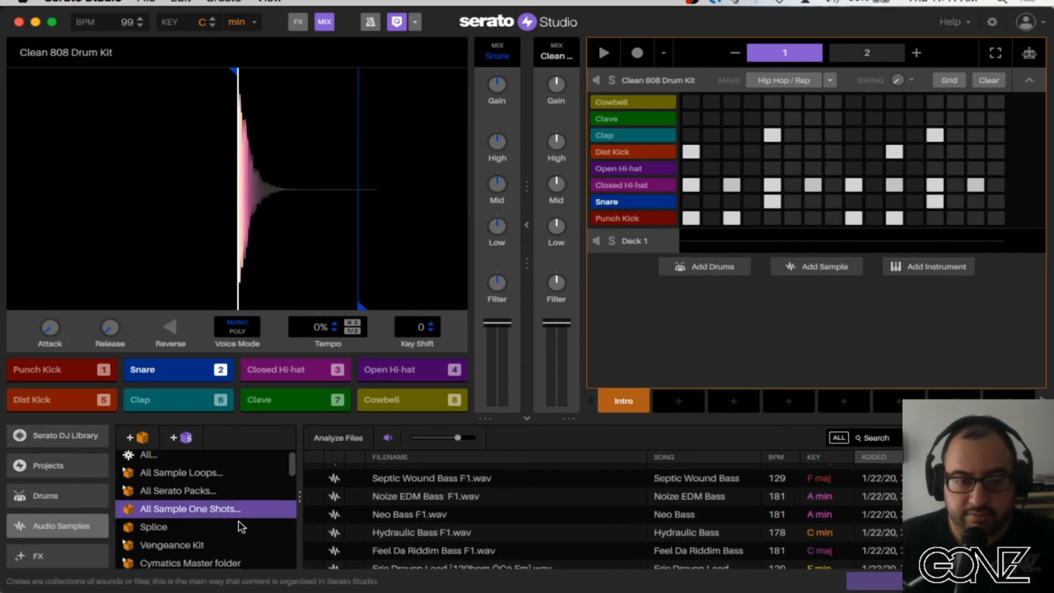
left_click(187, 473)
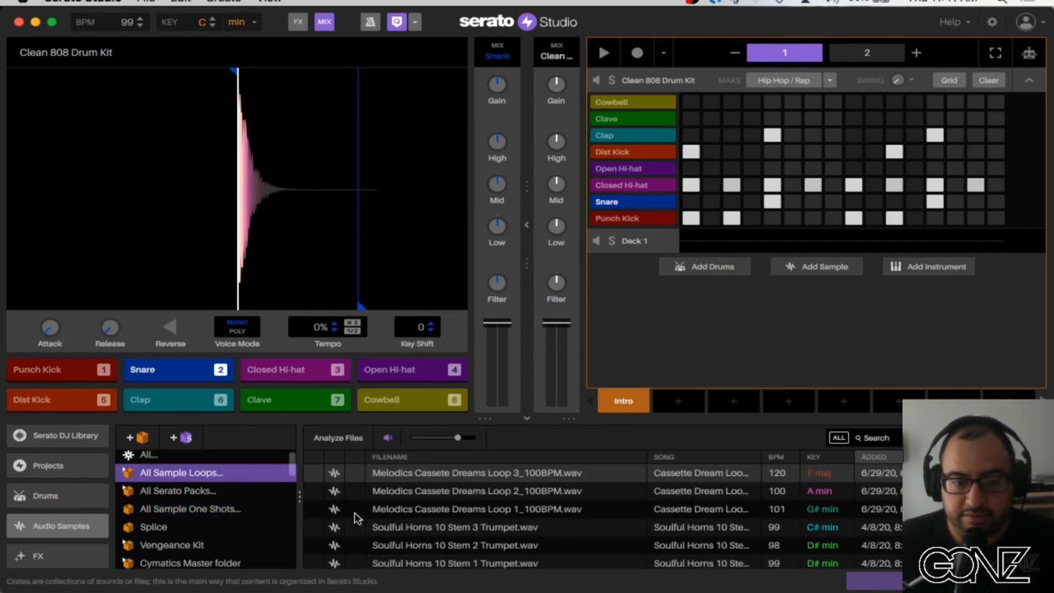
left_click(125, 473)
scroll(204, 522, "down", 3)
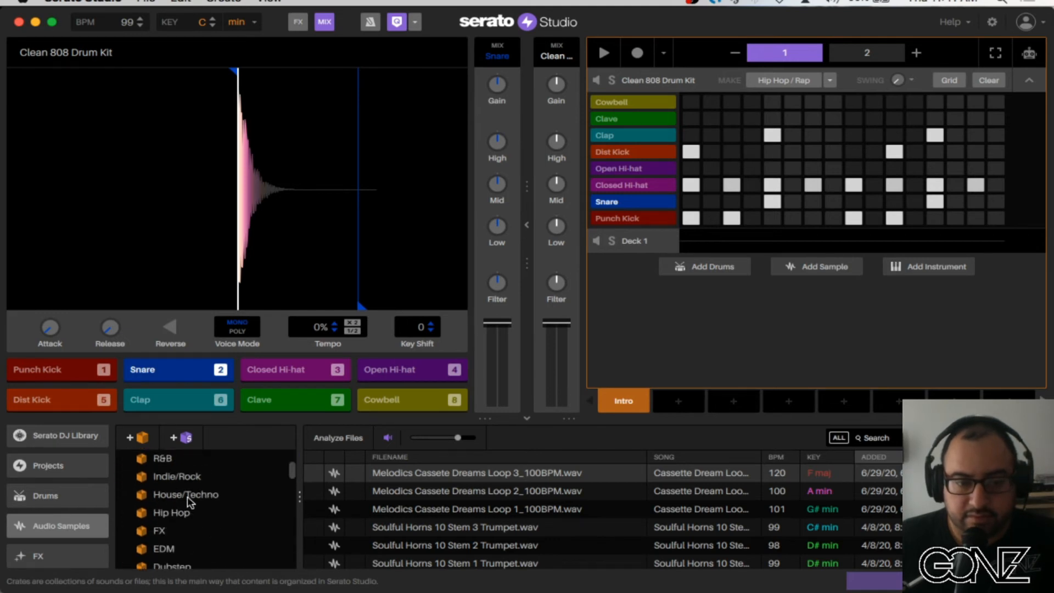
left_click(185, 512)
Step: Load Melodics Cassete Dreams Loop 1_100BPM.wav from the Hip Hop crate into Deck 1
scroll(502, 520, "down", 1)
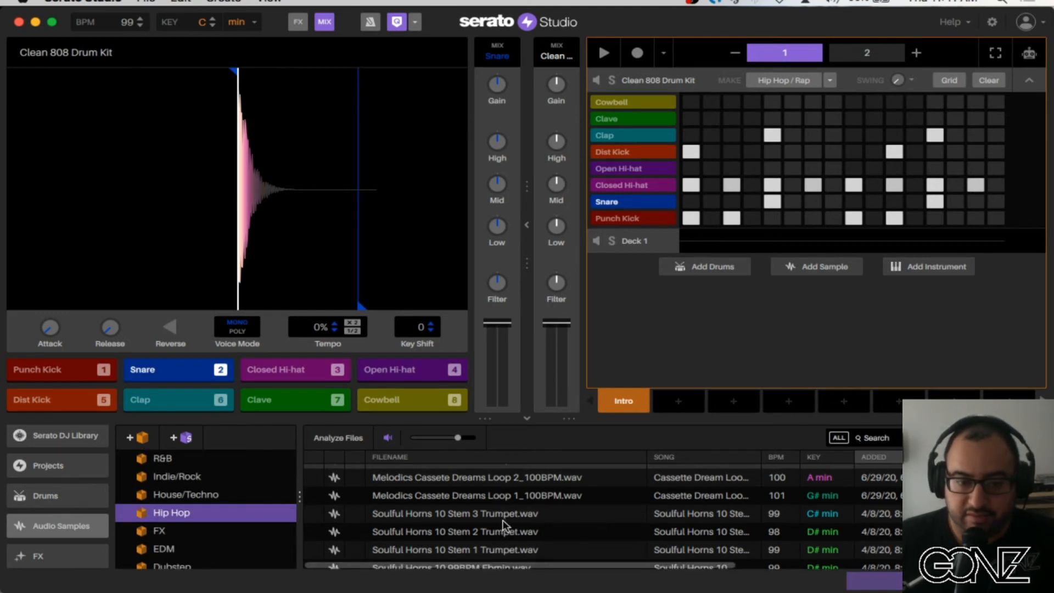
left_click(503, 488)
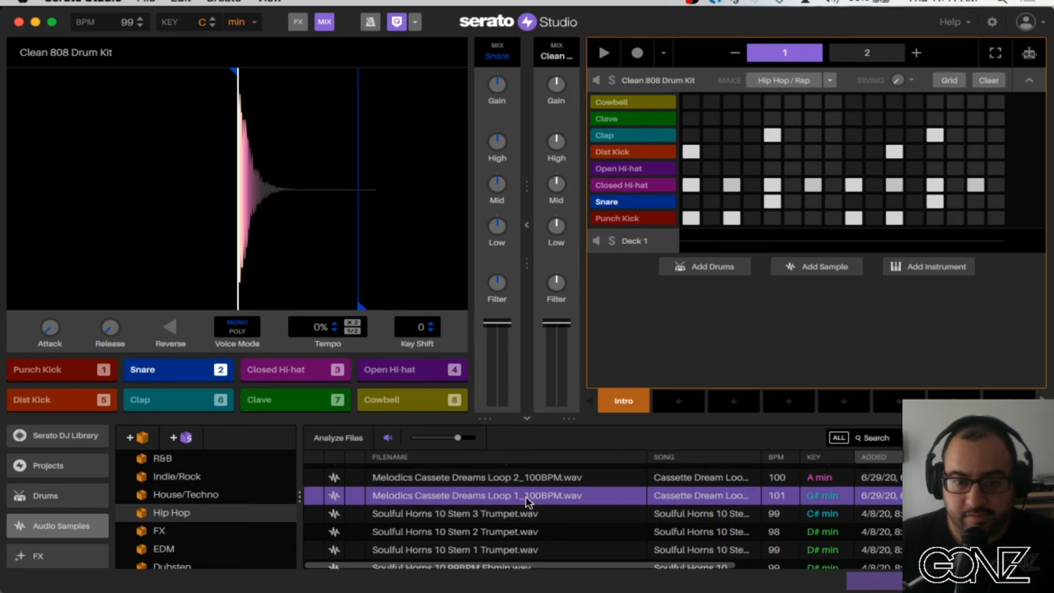
left_click_drag(527, 501, 723, 243)
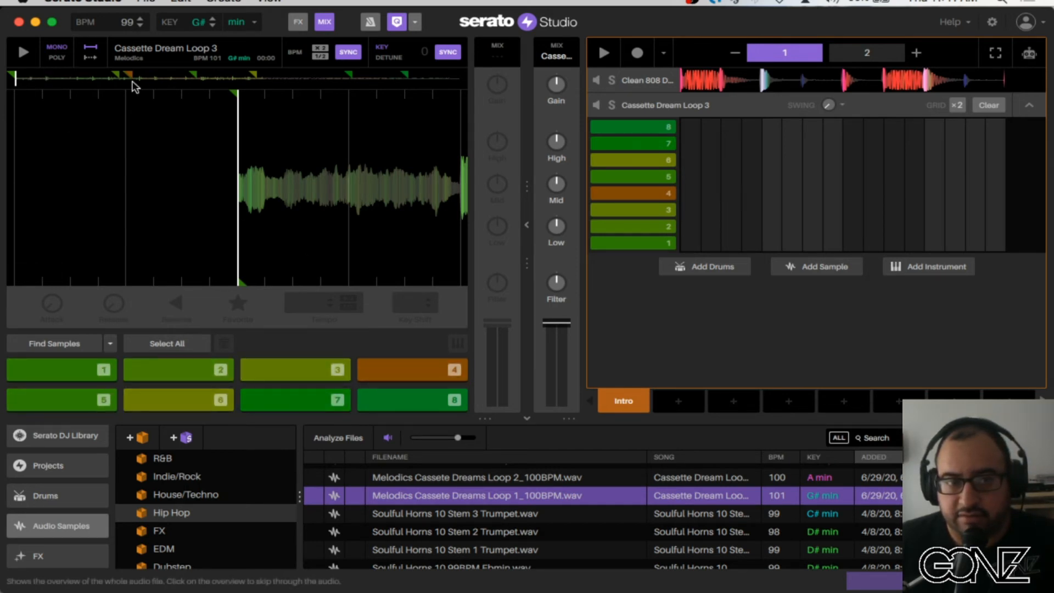
Step: Delete all cue points of the Cassette Dream loop and set a new pad 1 cue at the sample's start
left_click(163, 345)
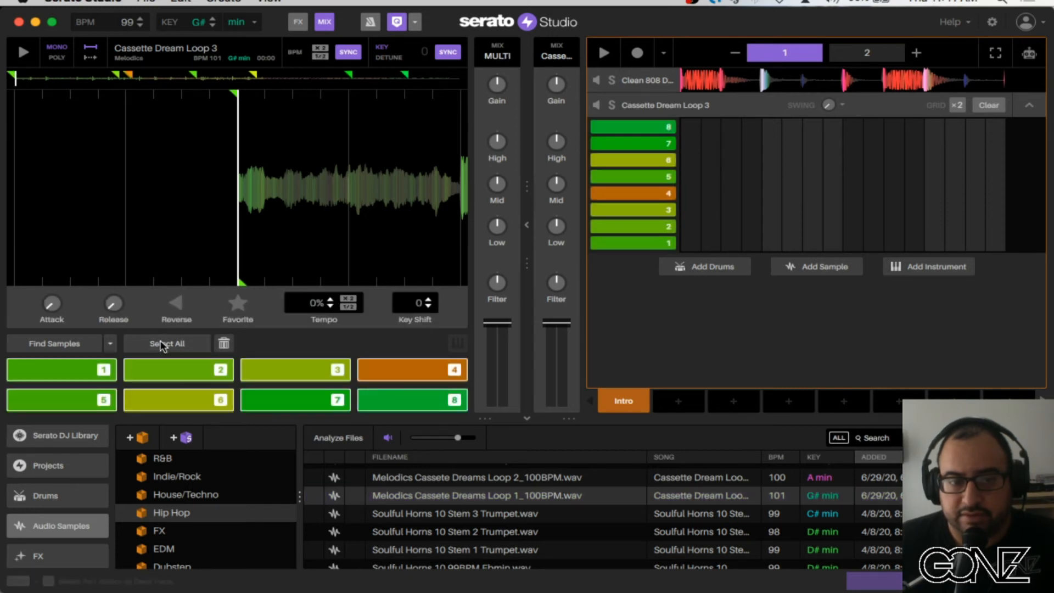
left_click(224, 344)
key("1")
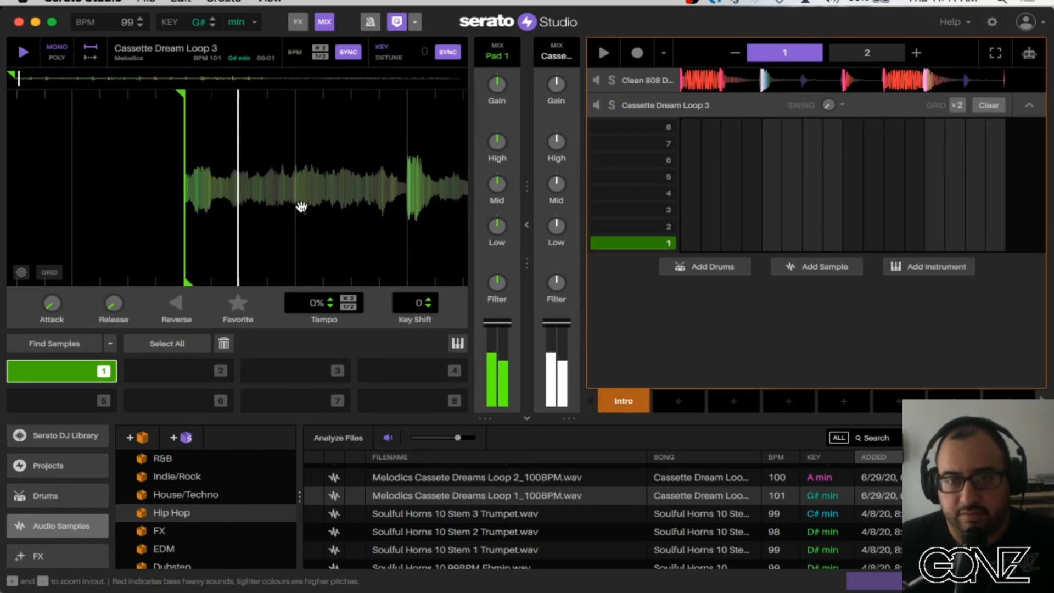
Step: Place a pad 1 hit on the first step of page 1 and play the loop with the drums
key("1")
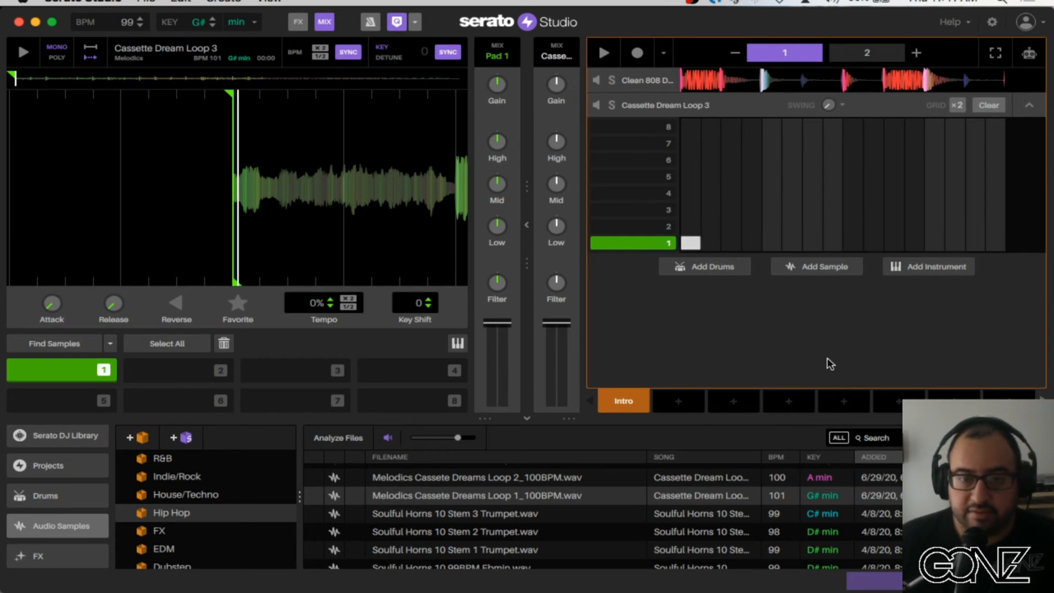
key("space")
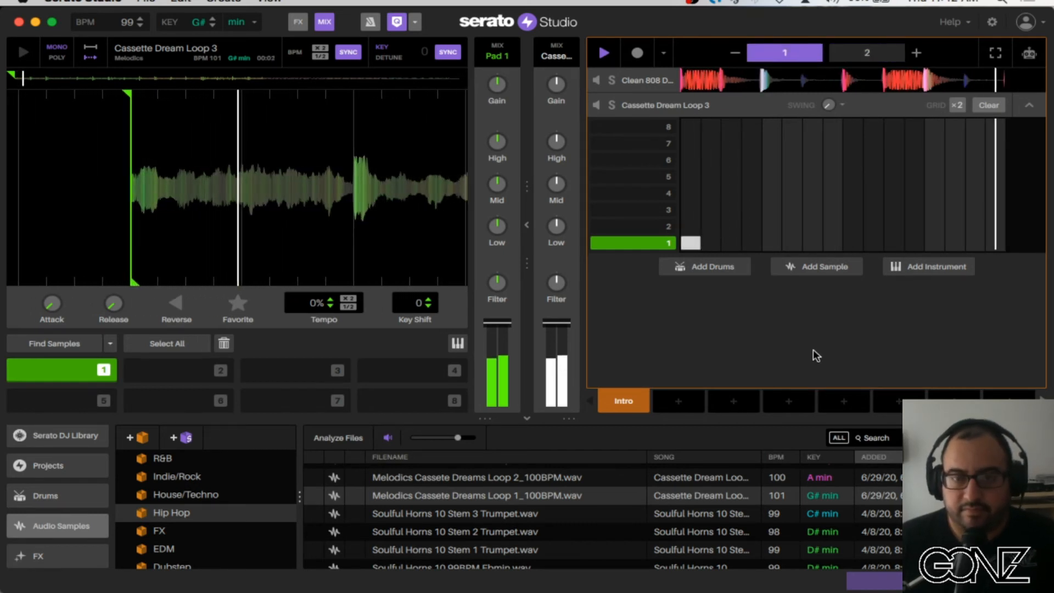
key("space")
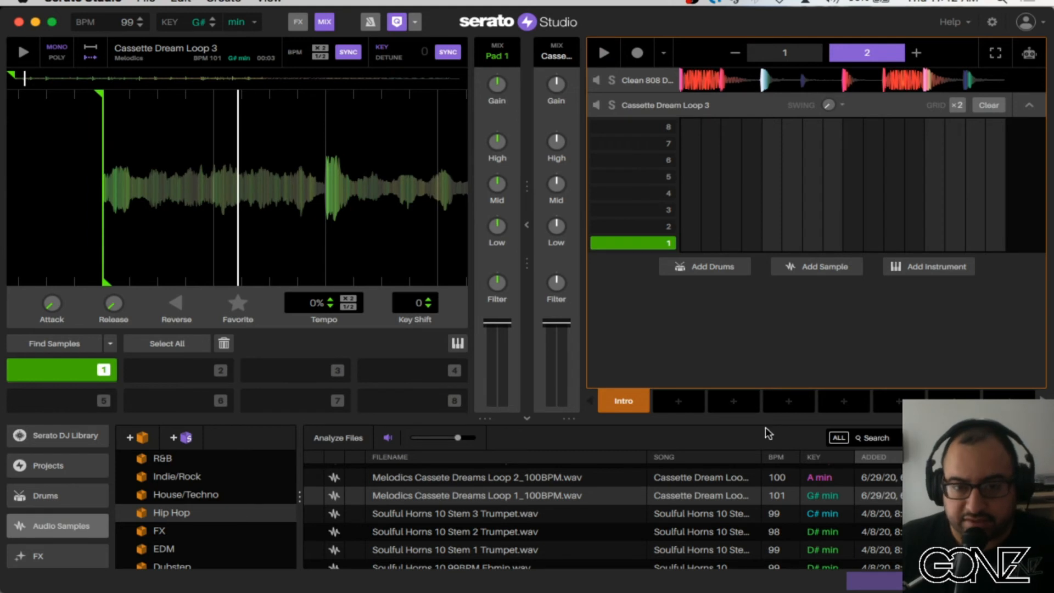
Step: Create Scene 2, set pad 2 at the waveform's second note and trigger it instead of pad 1 on the first step
left_click(680, 402)
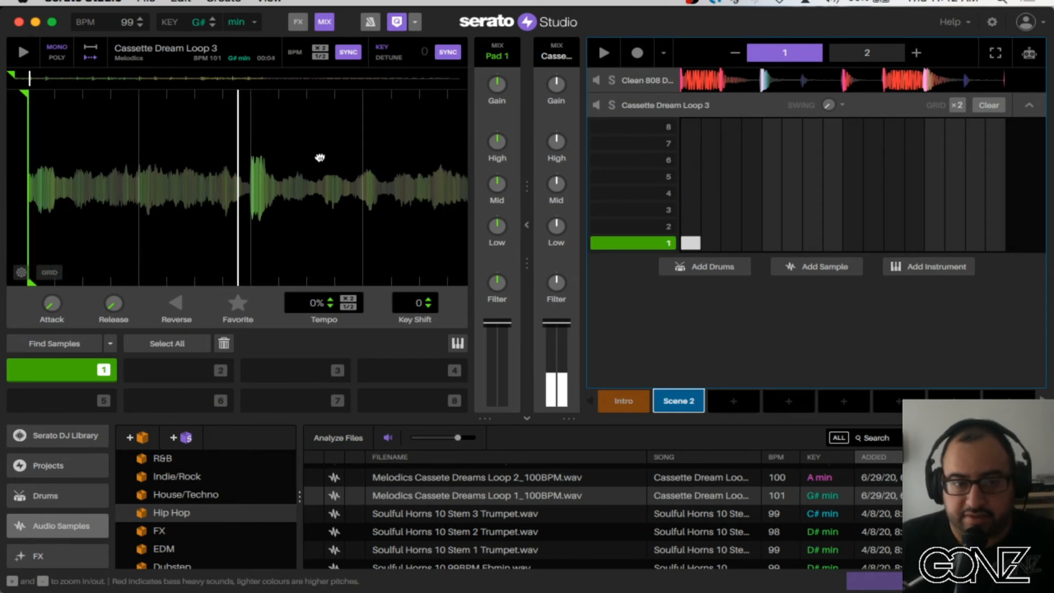
key("2")
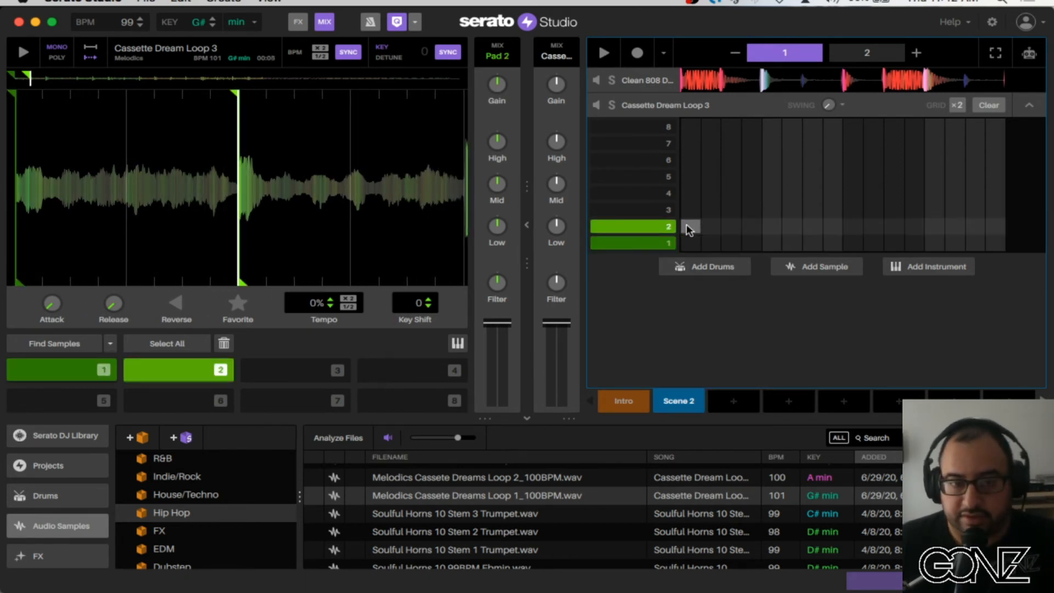
Step: Play the Intro scene and switch to Scene 2 during playback, then stop
left_click(628, 401)
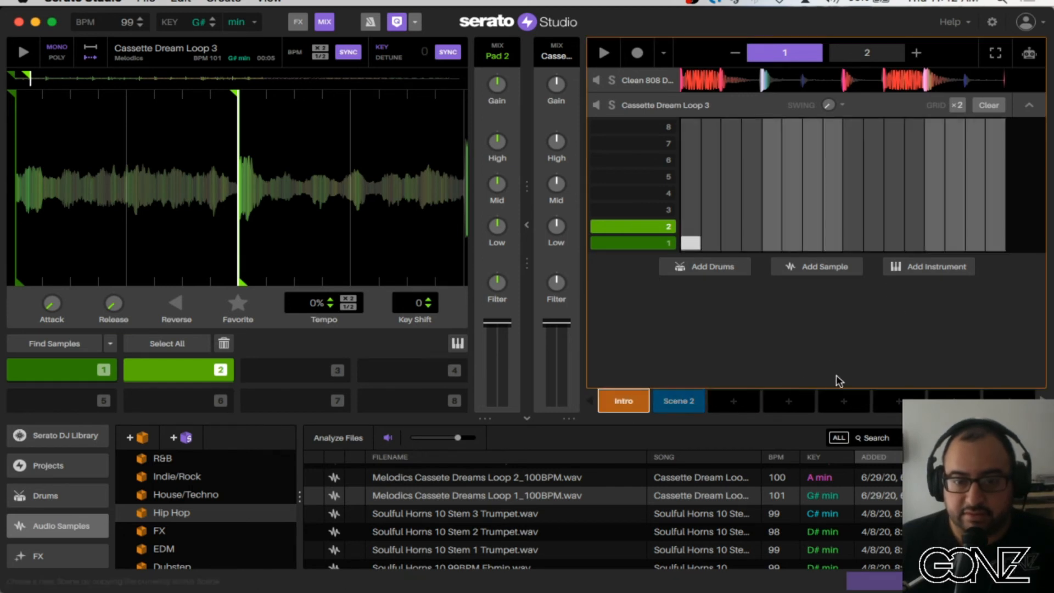
key("space")
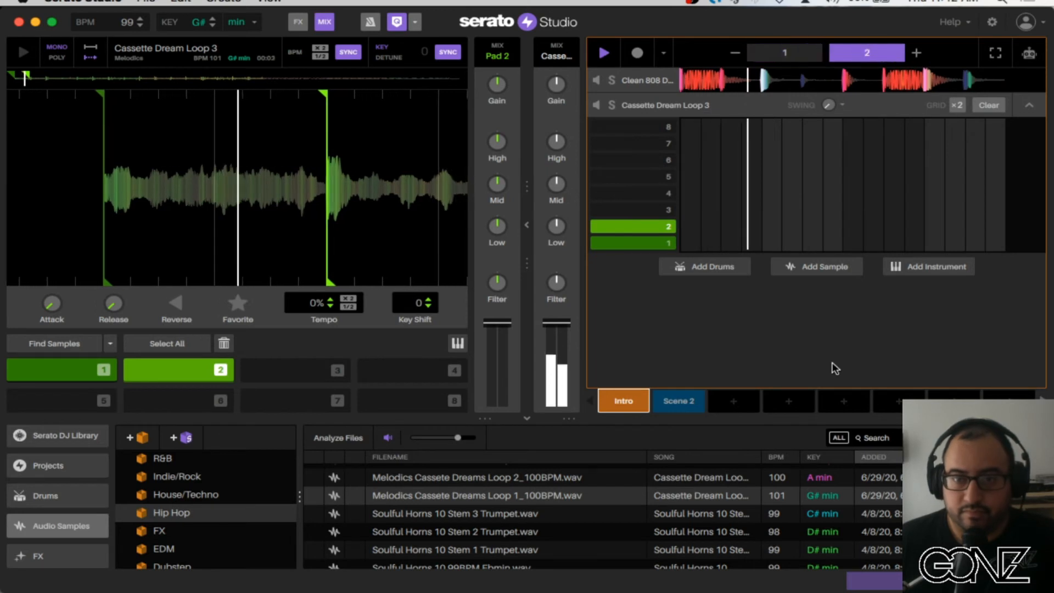
left_click(687, 409)
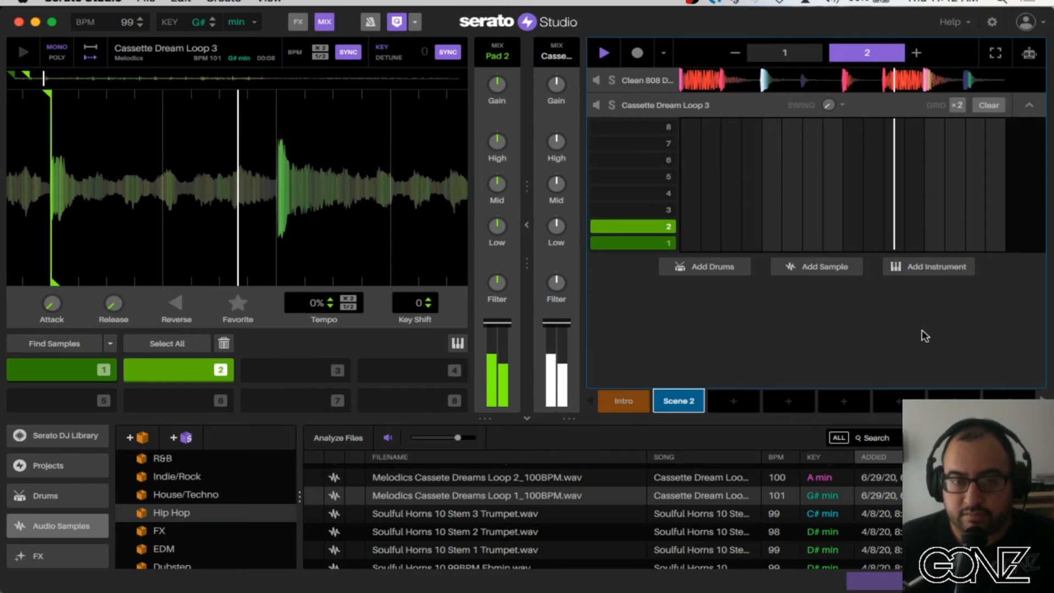
key("space")
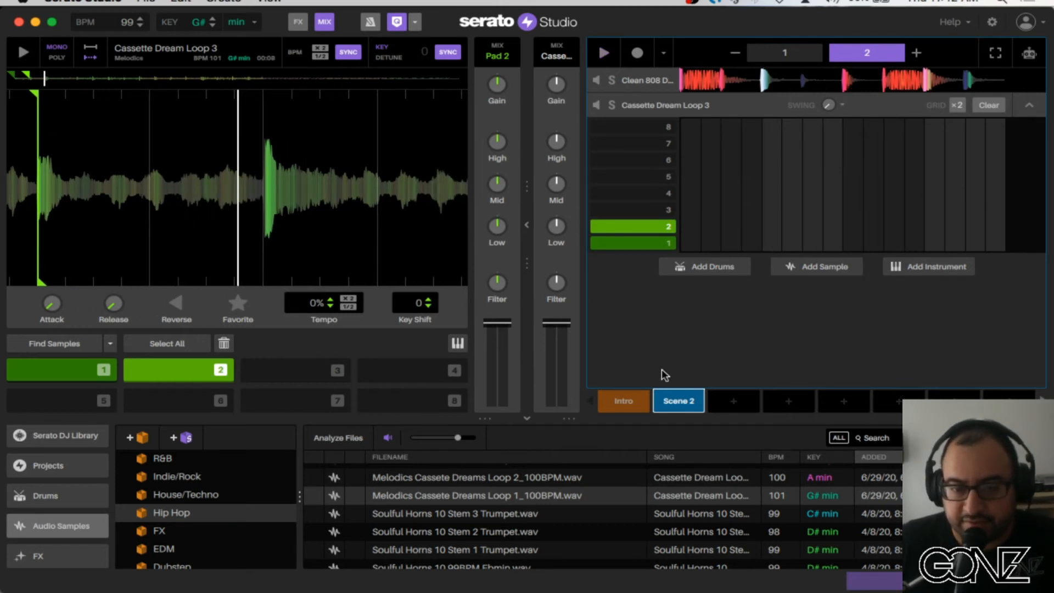
Step: Switch back and forth between the Intro scene and Scene 2 to compare their patterns, ending on Scene 2
left_click(643, 404)
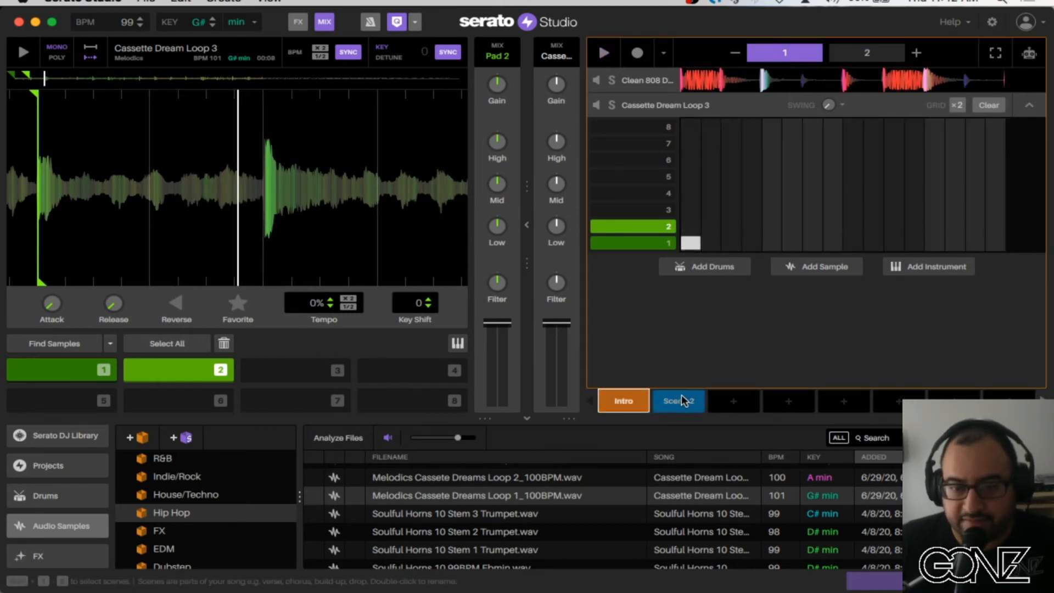
left_click(683, 402)
left_click(641, 403)
left_click(675, 405)
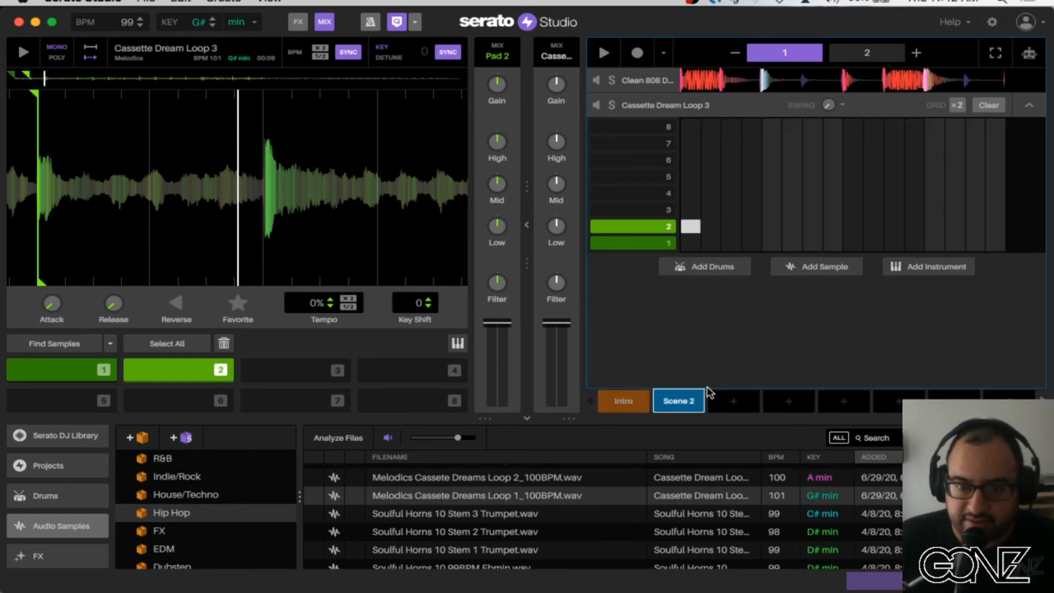
left_click(631, 401)
left_click(672, 402)
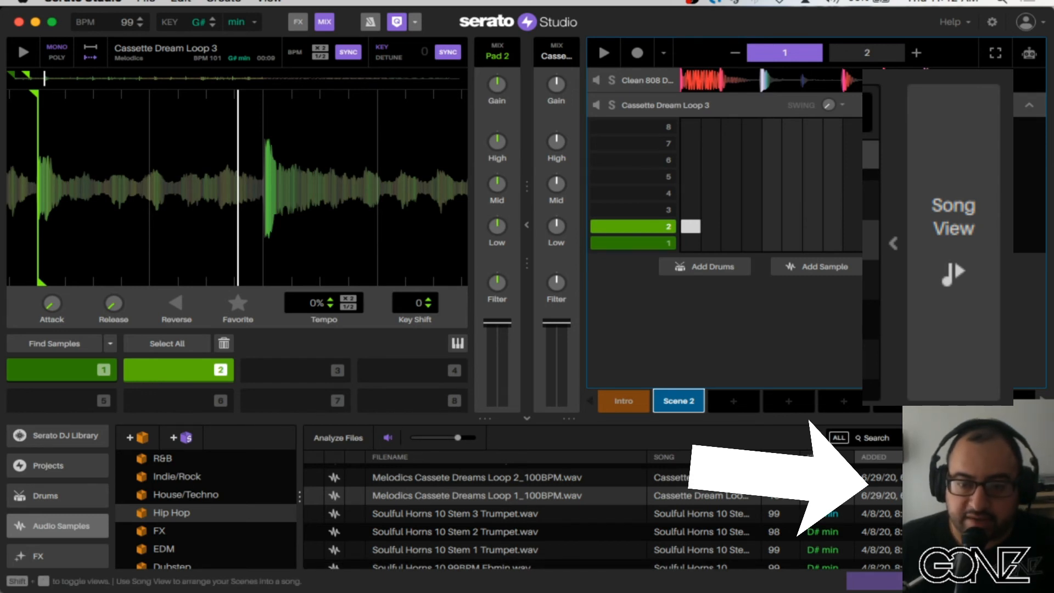
mouse_move(705, 566)
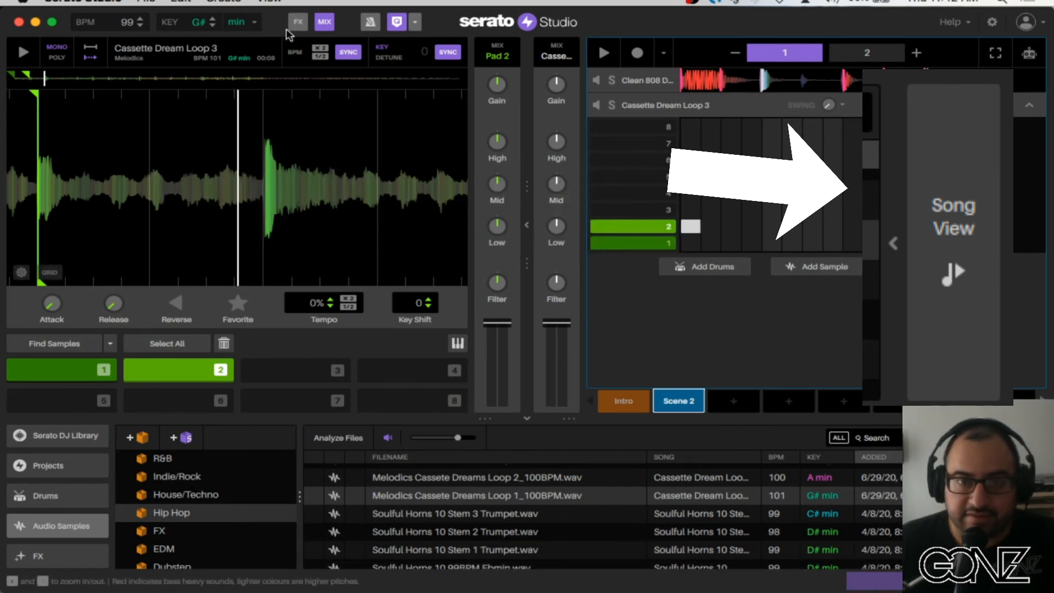
left_click(36, 22)
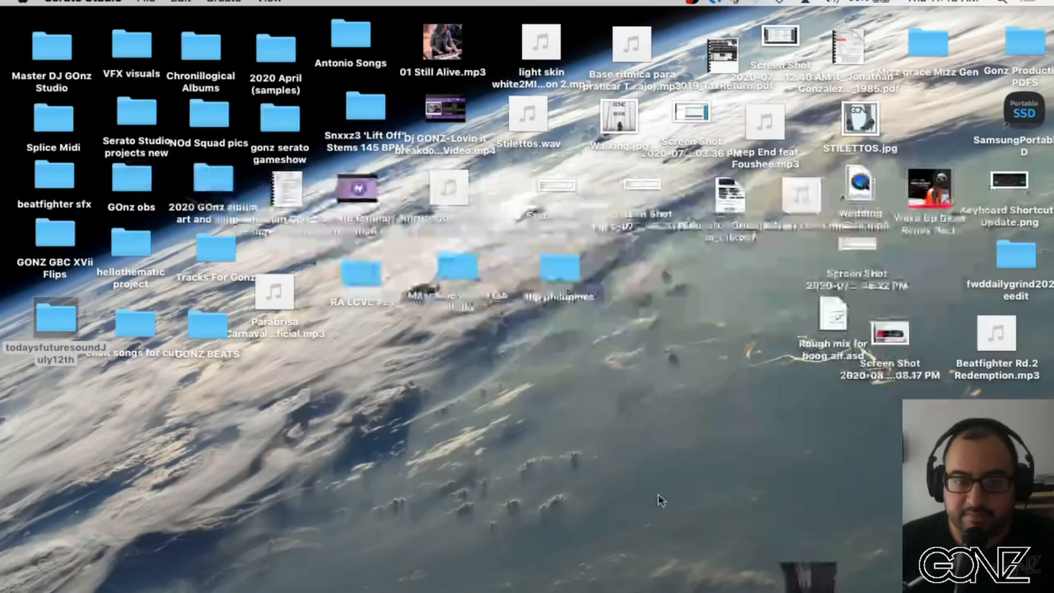
mouse_move(620, 571)
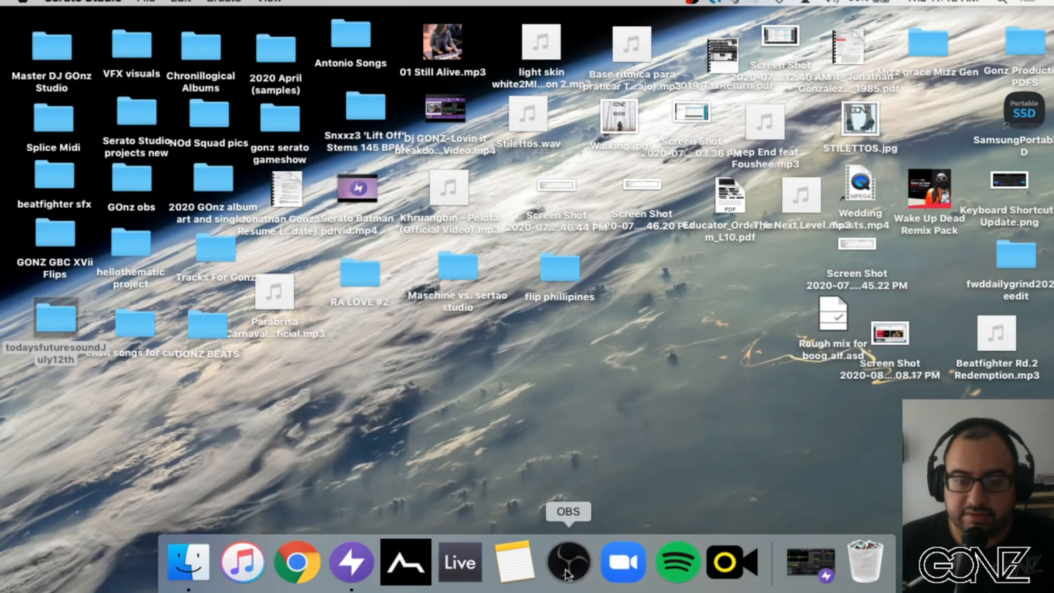
left_click(816, 558)
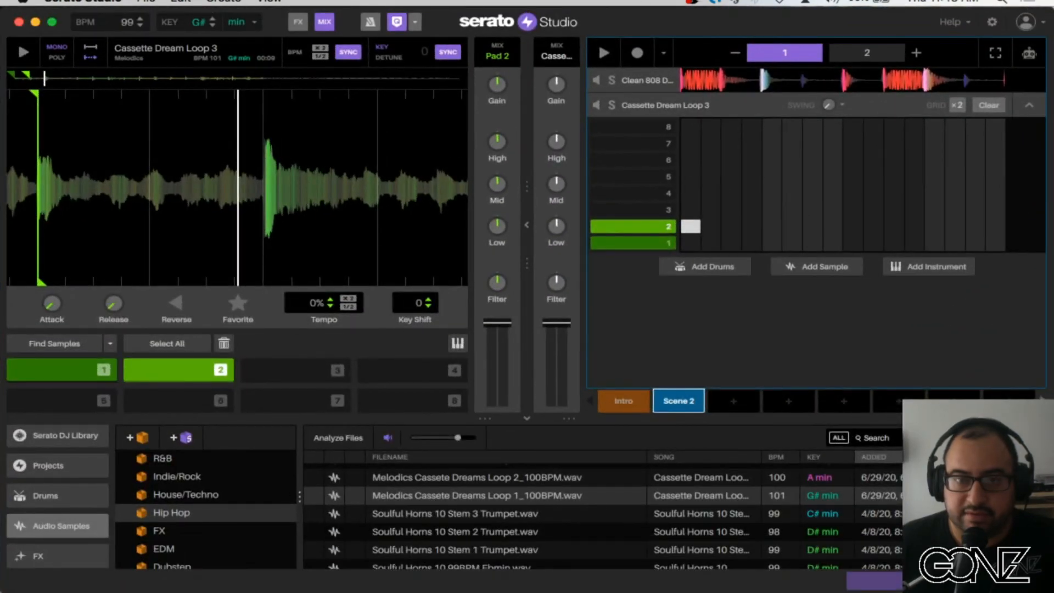
Step: Switch from the library to Song View to show the scene arrangement timeline
key("shift+Tab")
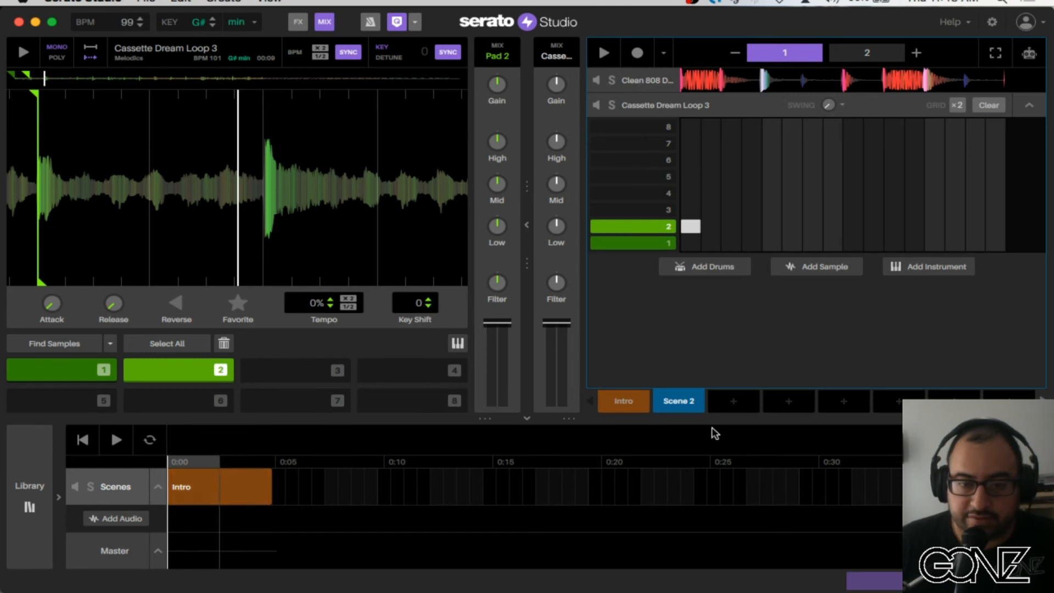
Step: Place Scene 2 after Intro in the song timeline and create a new scene named drums by copying the Intro scene
left_click_drag(683, 405, 302, 496)
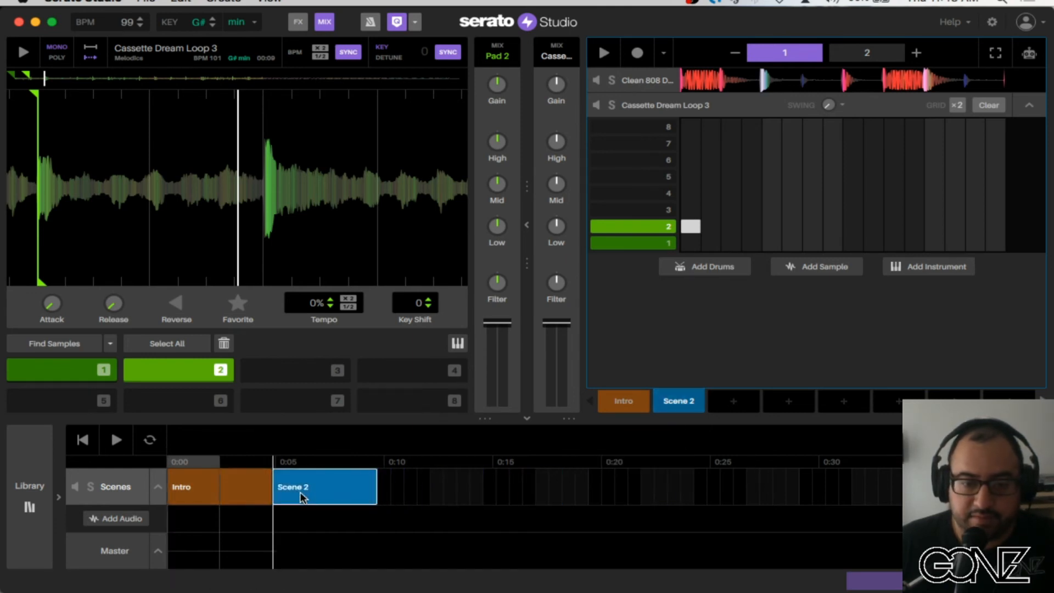
left_click(619, 402)
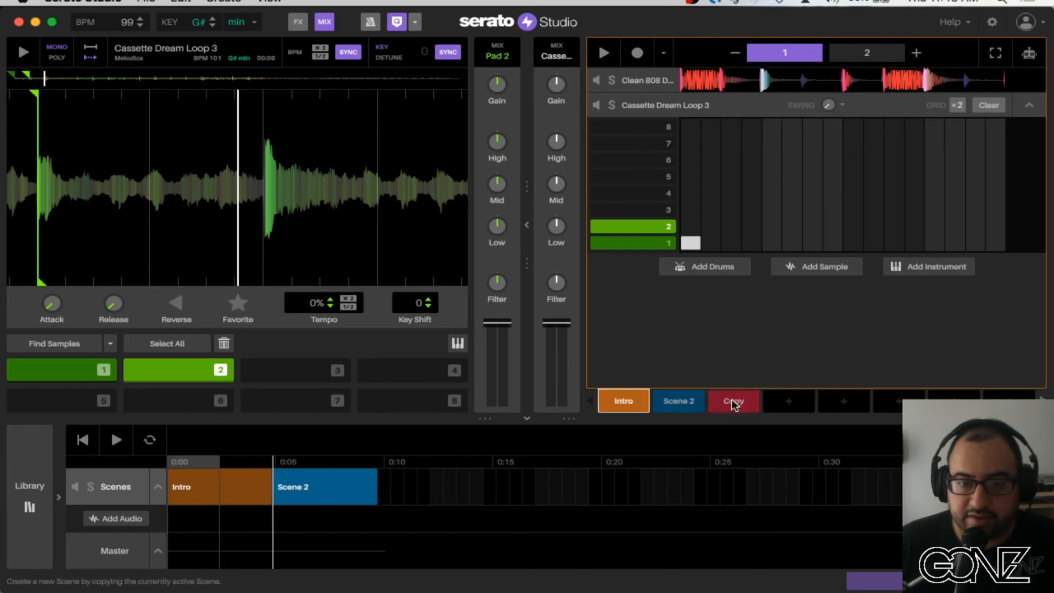
left_click(733, 404)
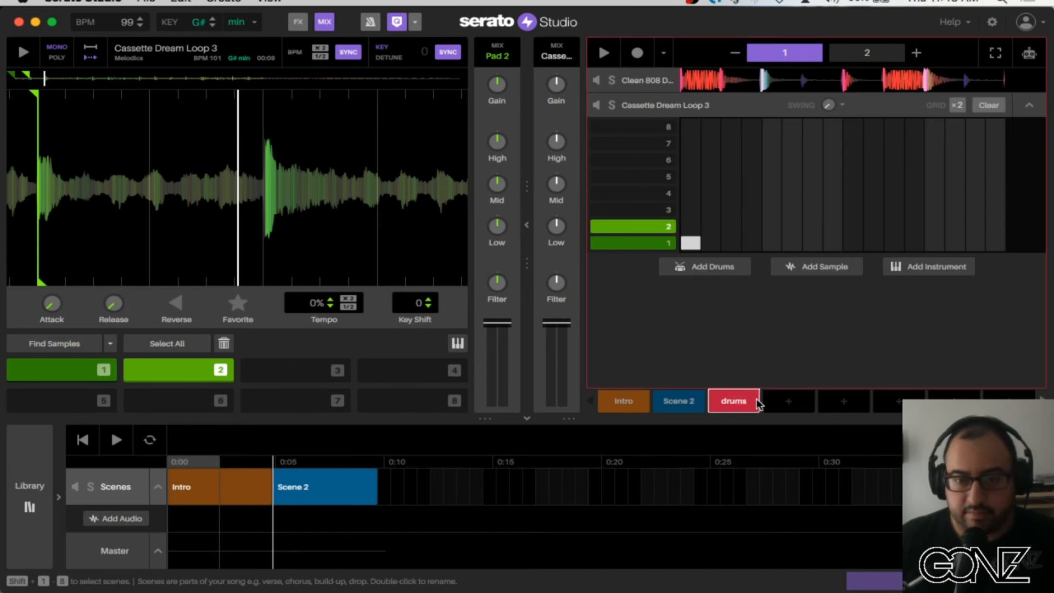
Step: Add the drums scene to the song timeline and arrange the clips in the order drums, Intro, Scene 2
left_click_drag(758, 404, 191, 488)
left_click_drag(316, 490, 500, 488)
left_click_drag(618, 402, 294, 491)
left_click_drag(472, 491, 431, 489)
left_click(181, 497)
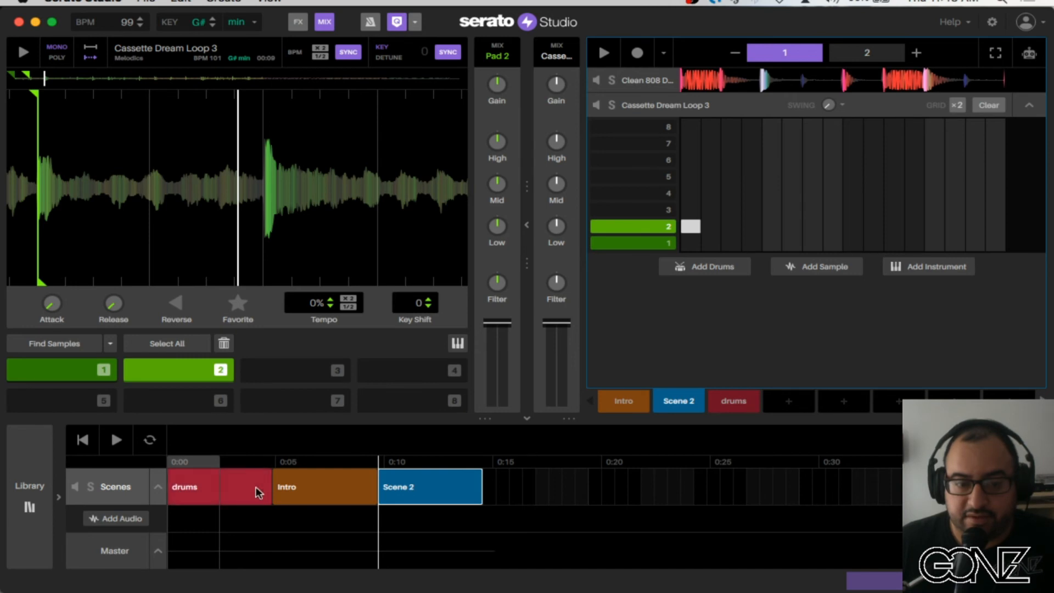
Step: Play the song arrangement from the drums clip, check the Intro scene's pattern, and replay the opening
left_click(117, 439)
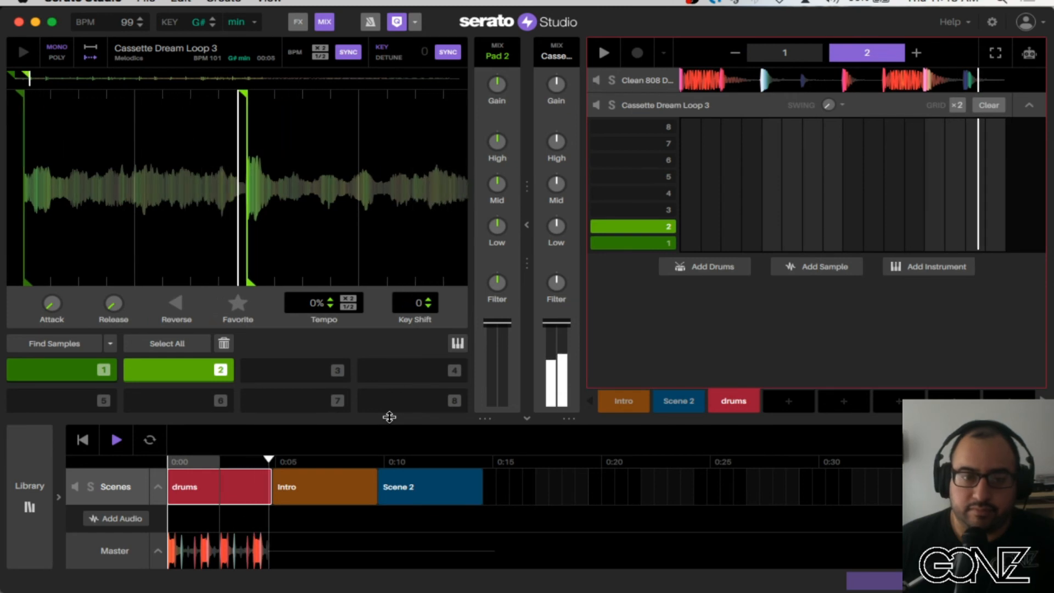
left_click(216, 488)
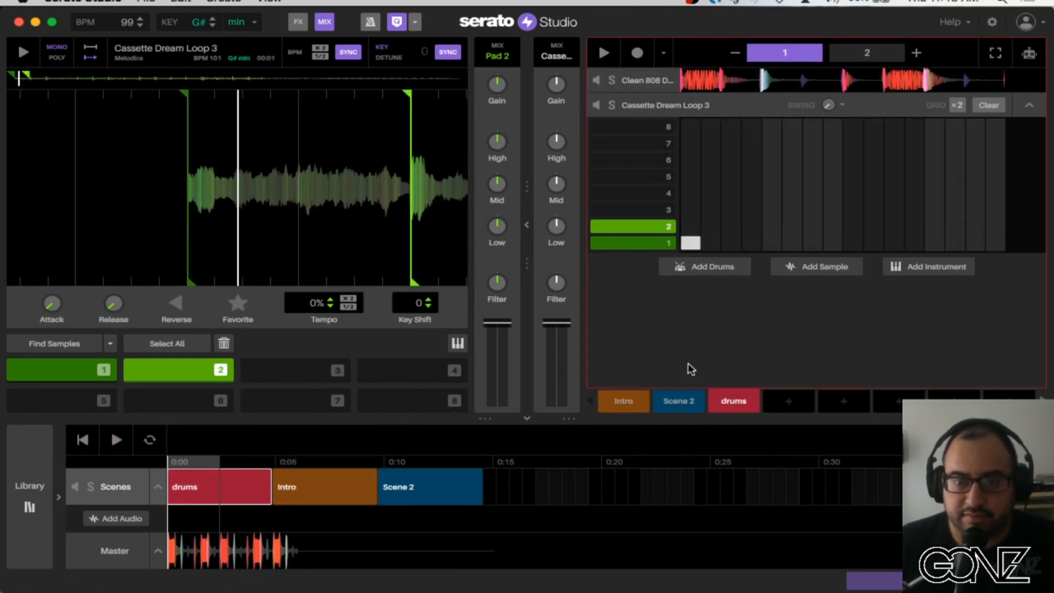
left_click(632, 409)
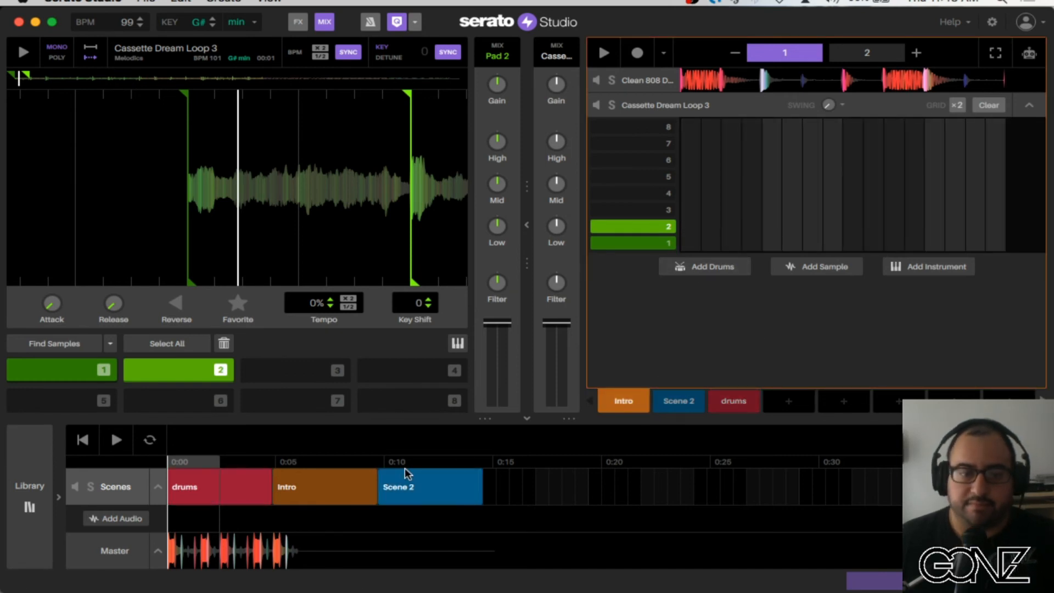
left_click(117, 439)
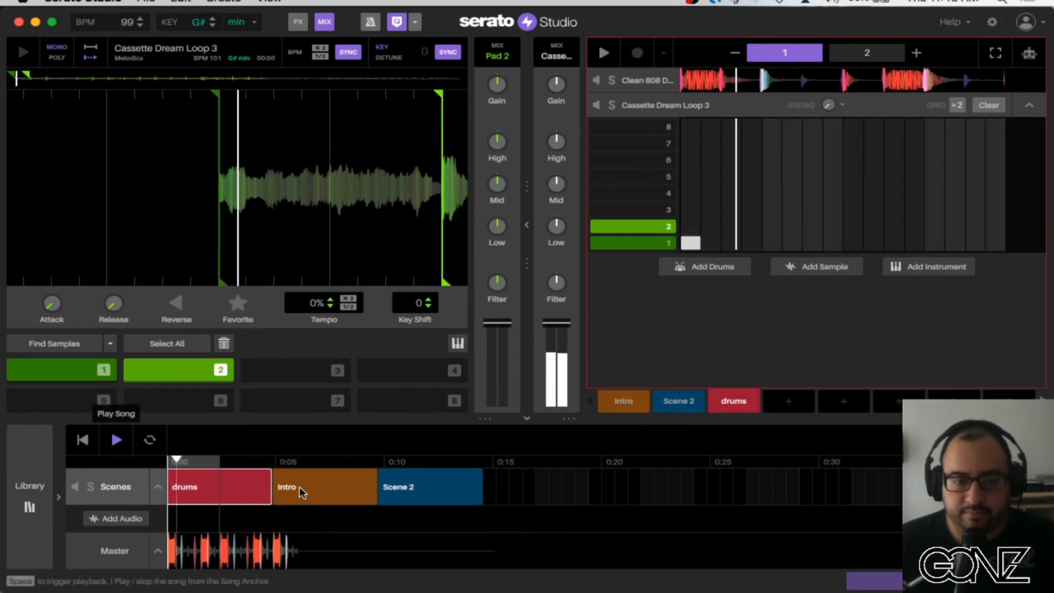
key("space")
Step: Remove the pad 1 trigger from the drums scene's first step and place one on the Intro scene's first step
left_click(689, 244)
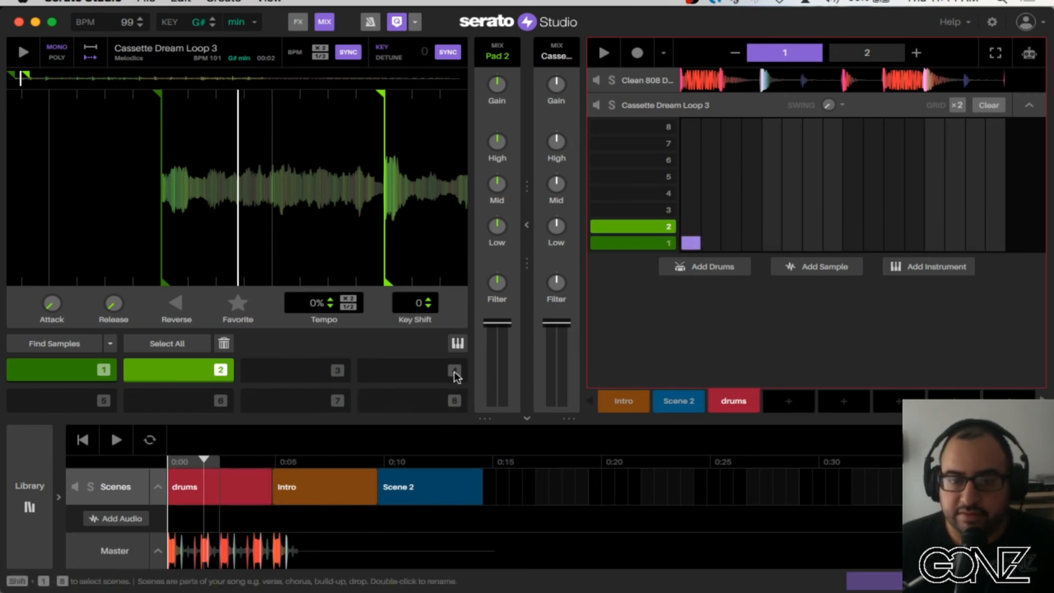
left_click(690, 243)
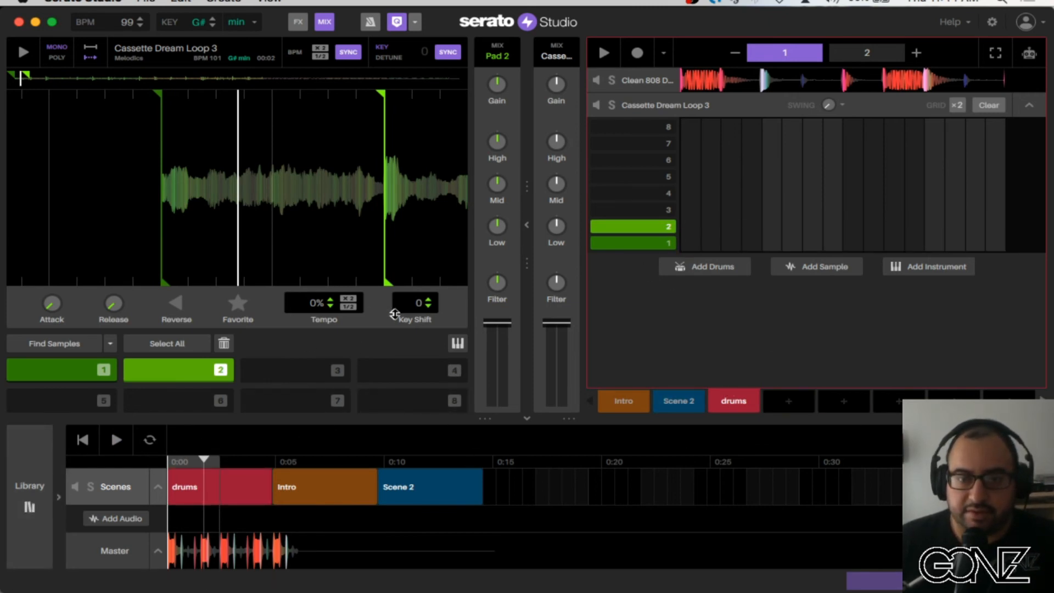
left_click(116, 440)
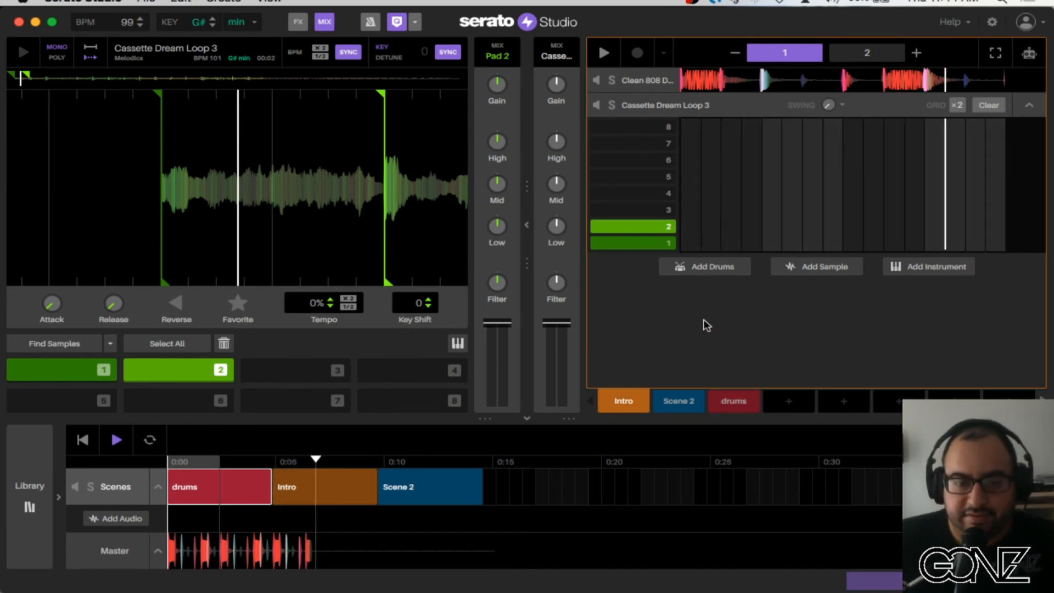
key("space")
left_click(341, 489)
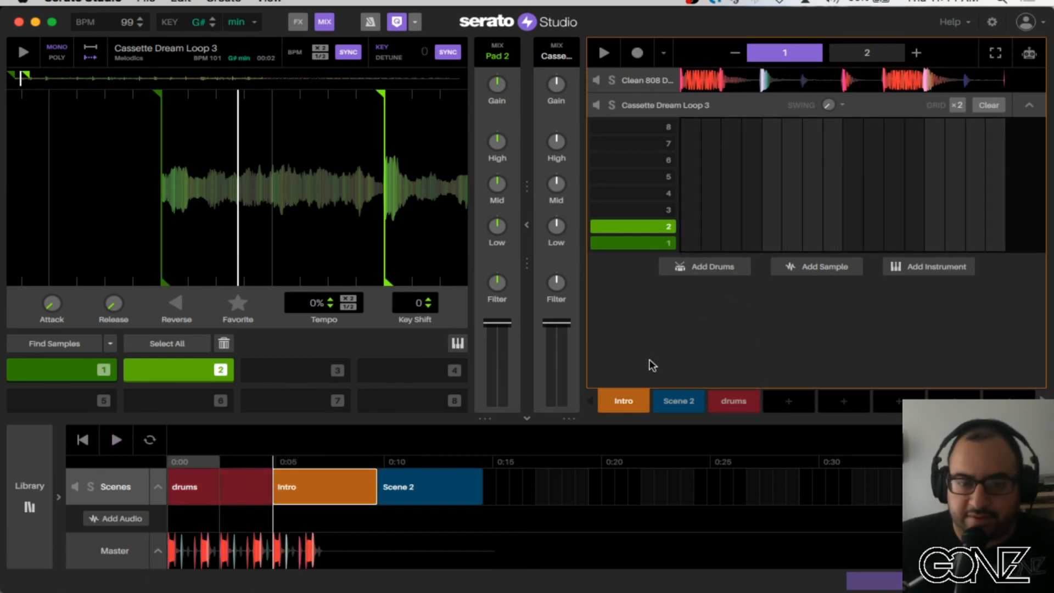
left_click(689, 242)
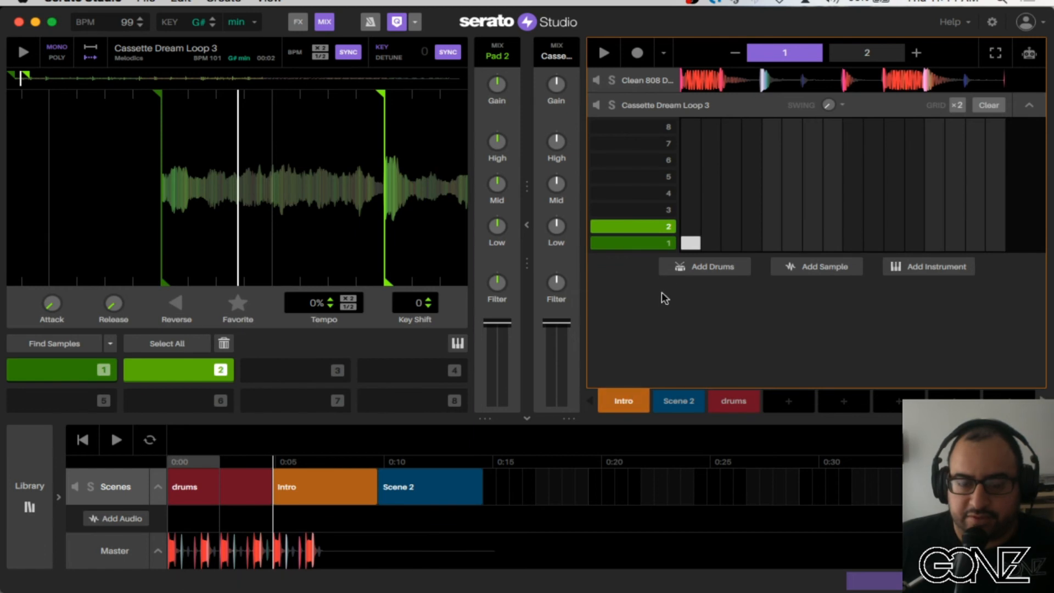
Step: Play the song from the drums clip while appending Intro, Scene 2 and drums to the end of the arrangement, and stop playback
left_click(235, 487)
left_click(116, 439)
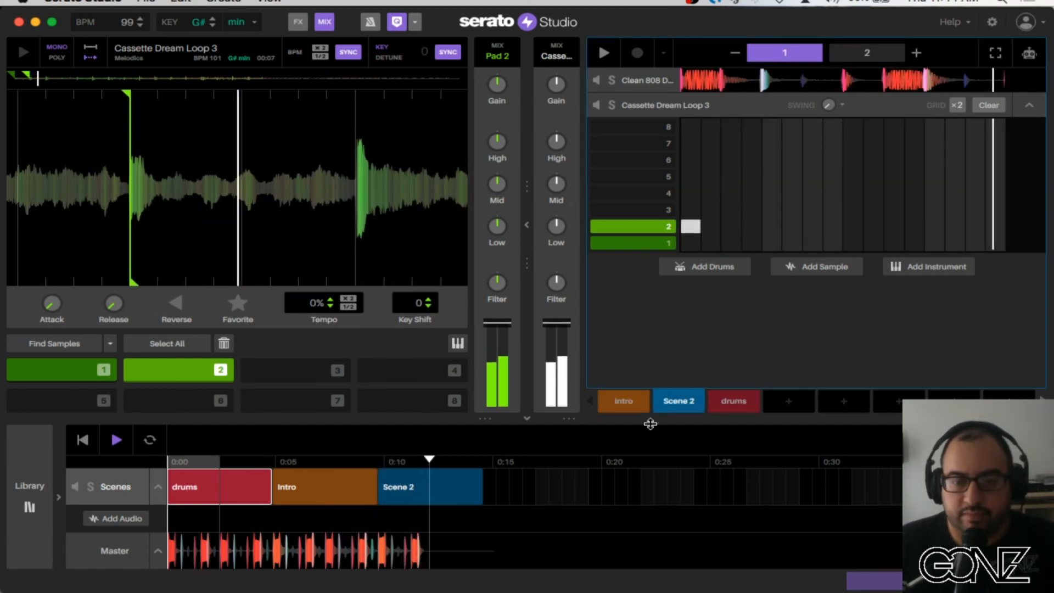
left_click_drag(640, 404, 546, 488)
left_click(671, 409)
left_click_drag(630, 495, 630, 494)
left_click_drag(734, 400, 729, 483)
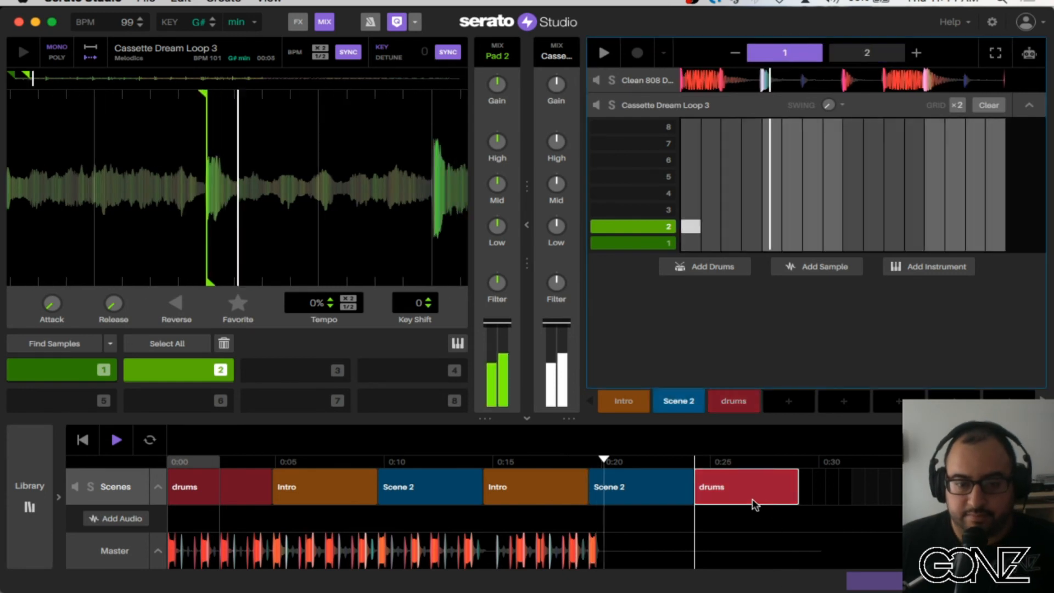
mouse_move(791, 407)
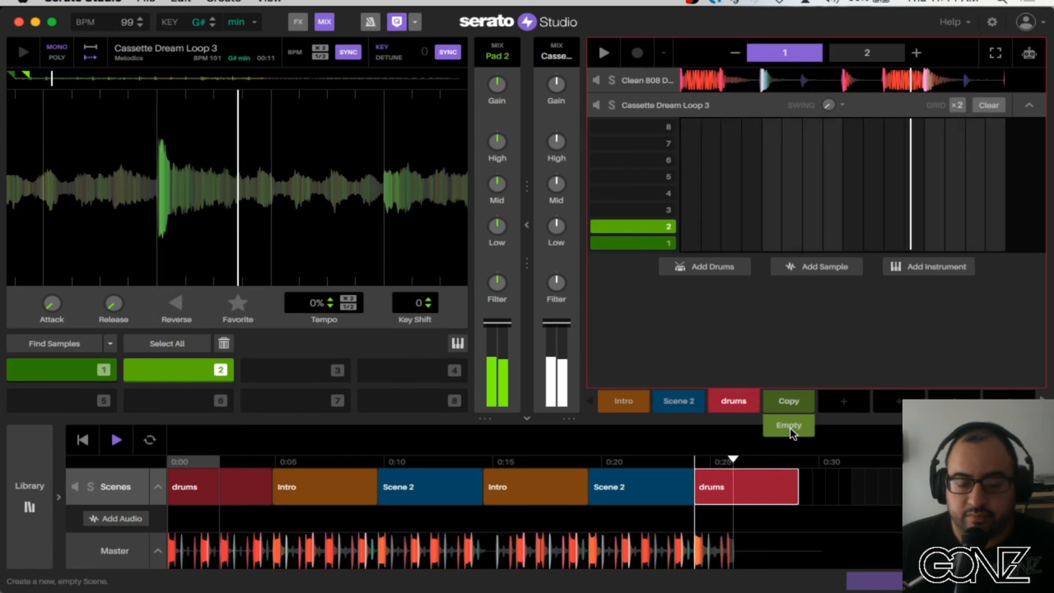
key("space")
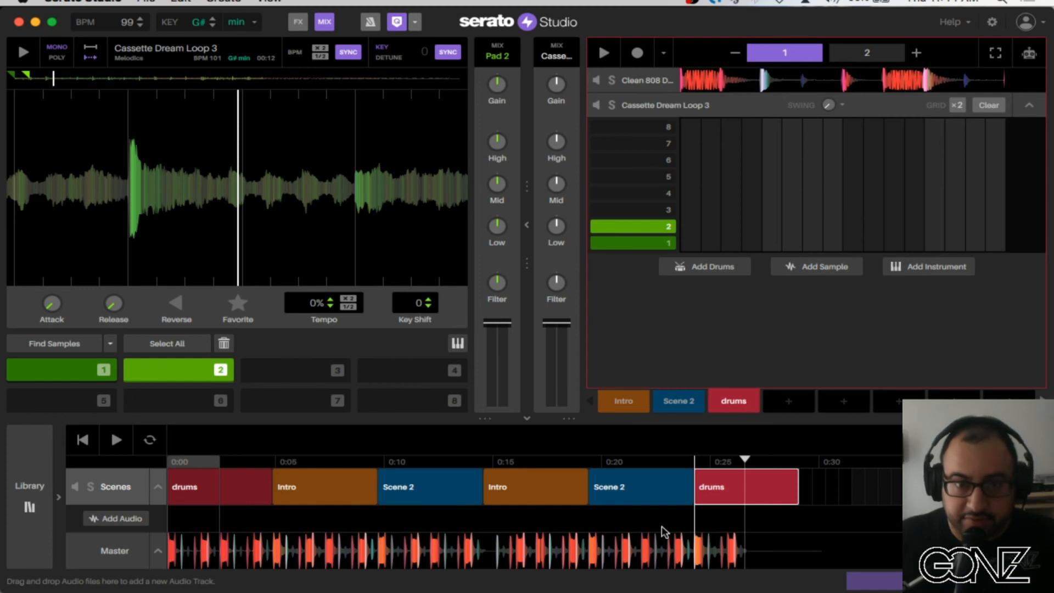
Step: Show the library briefly in place of Song View and return to the arrangement
left_click(41, 517)
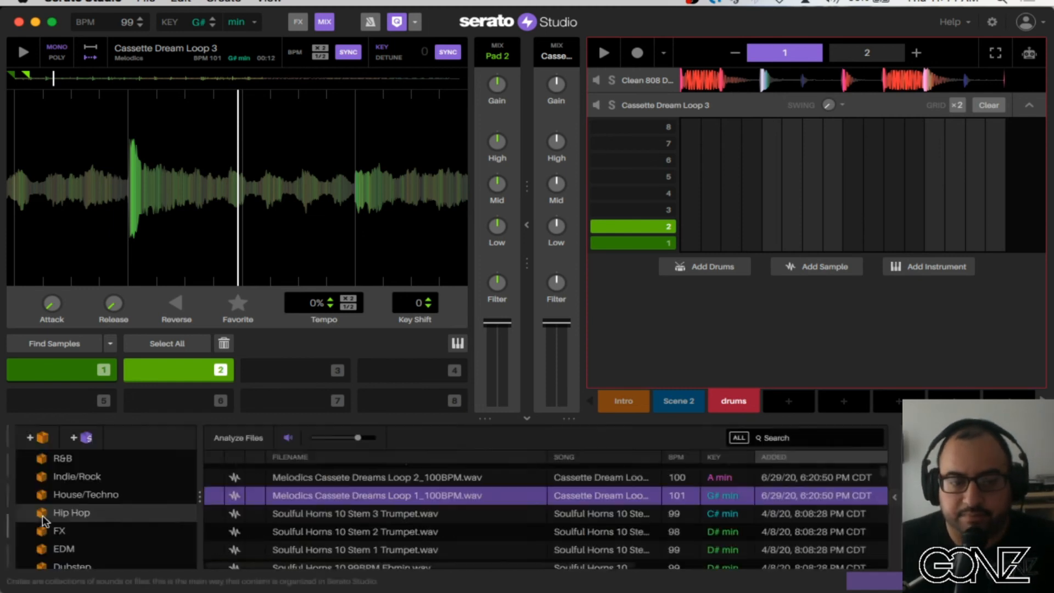
left_click(1022, 497)
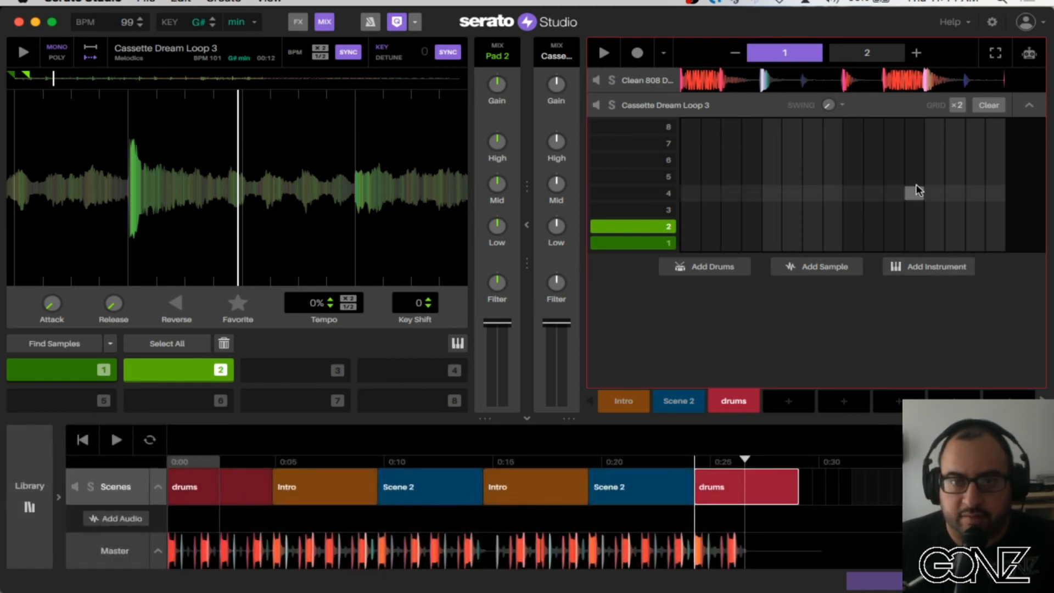
Step: Expand the Clean 808 Drum Kit deck, mute the Cassette Dream Loop 3 deck, and play the drums scene
left_click(836, 86)
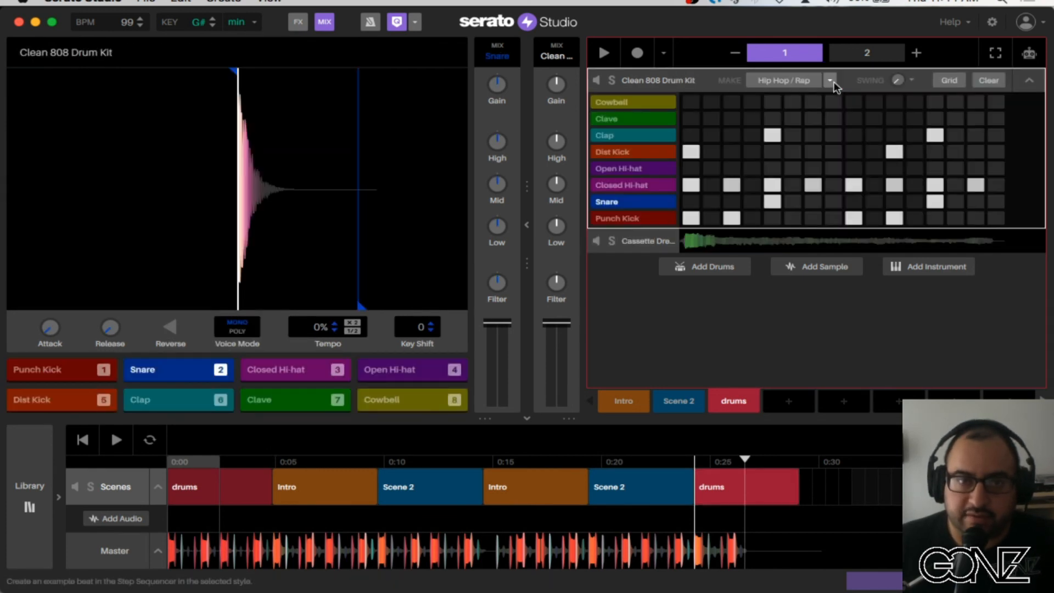
left_click(596, 241)
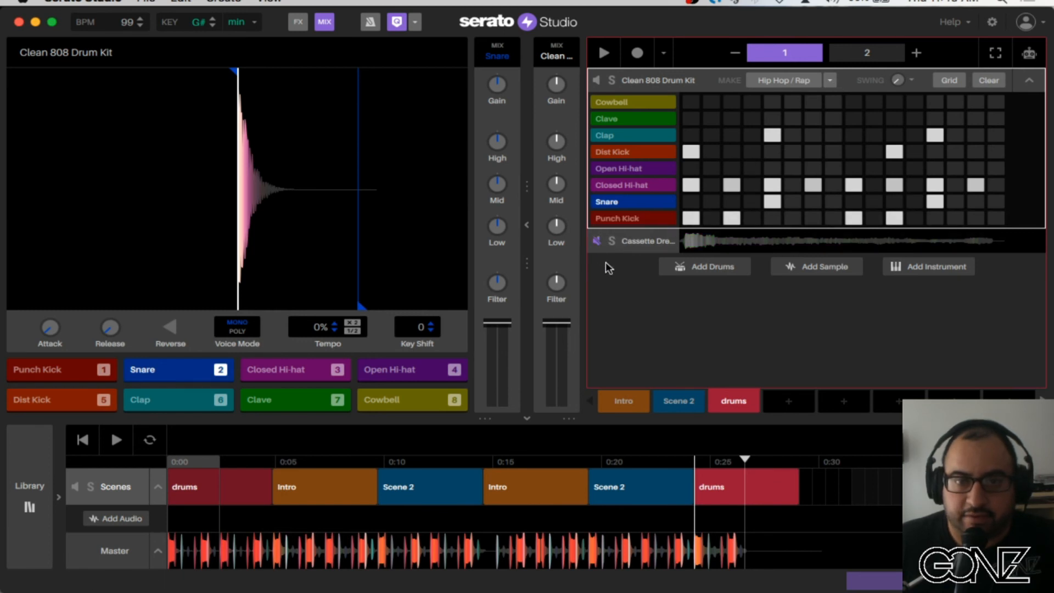
key("space")
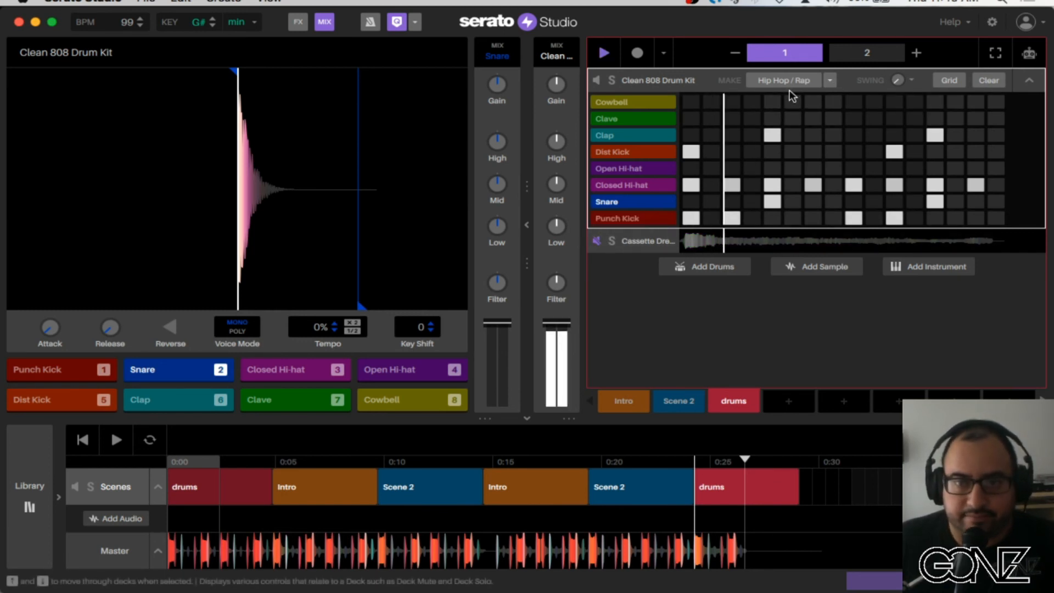
Step: Generate a Reggae / Dub beat for the drum kit during playback, followed by another variation in the same style
left_click(827, 80)
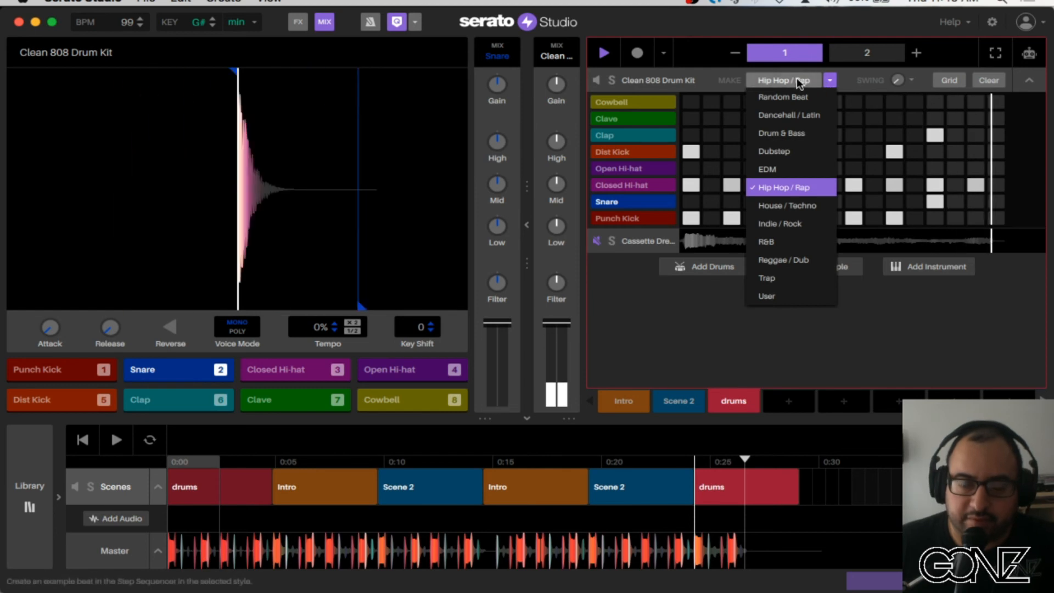
left_click(784, 261)
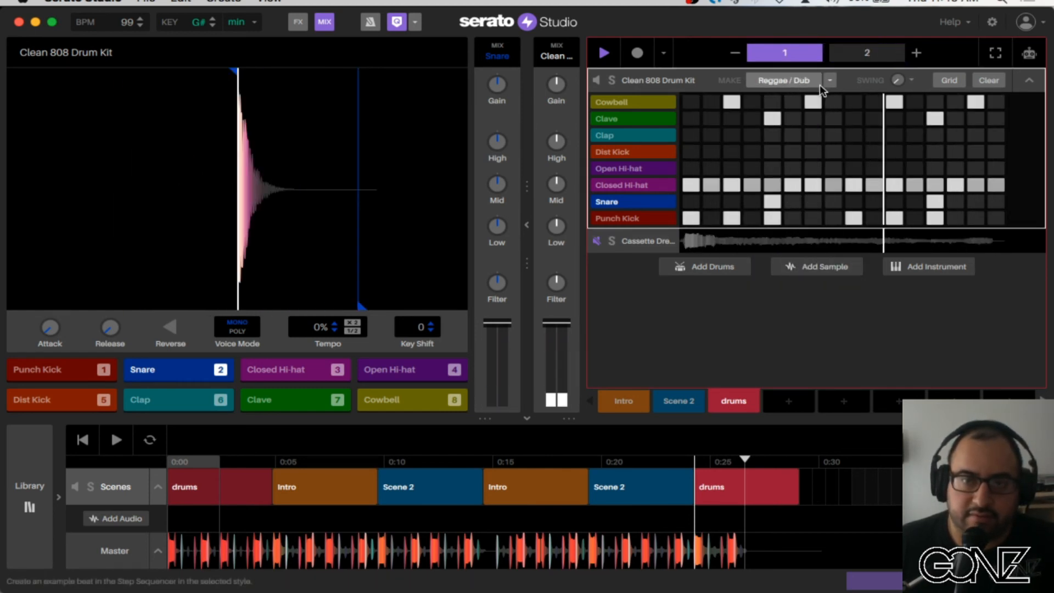
left_click(797, 81)
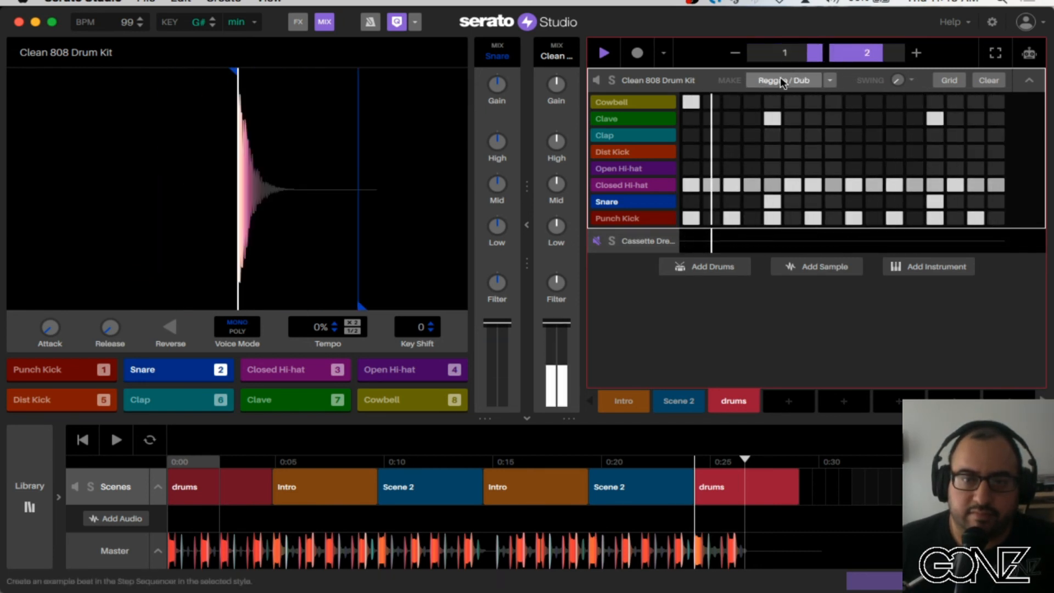
Step: Generate a Dancehall / Latin beat for the drums scene and unmute the Cassette Dream Loop 3 deck
left_click(829, 80)
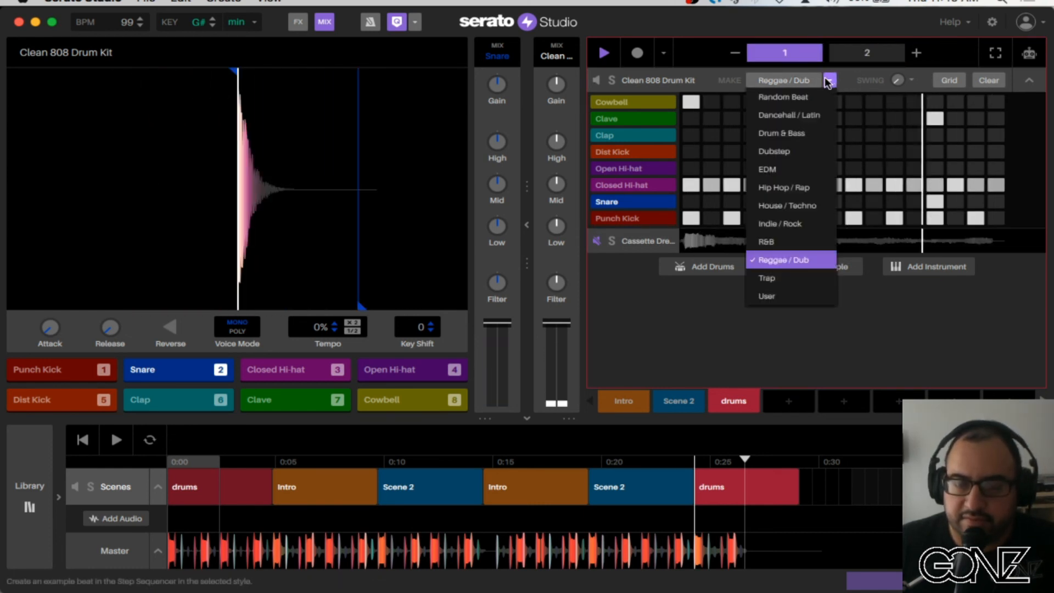
left_click(793, 113)
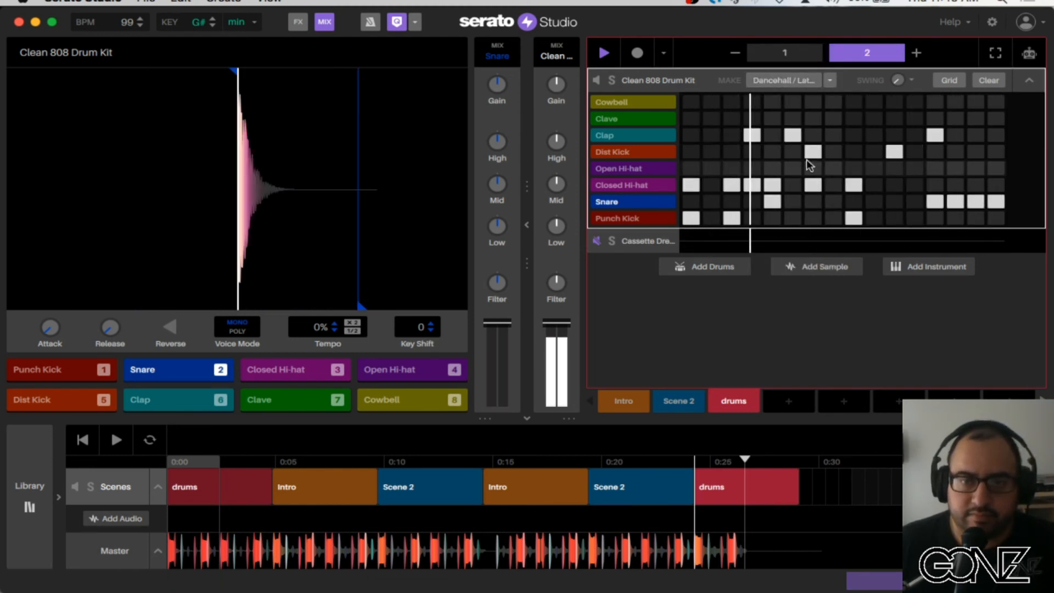
left_click(596, 242)
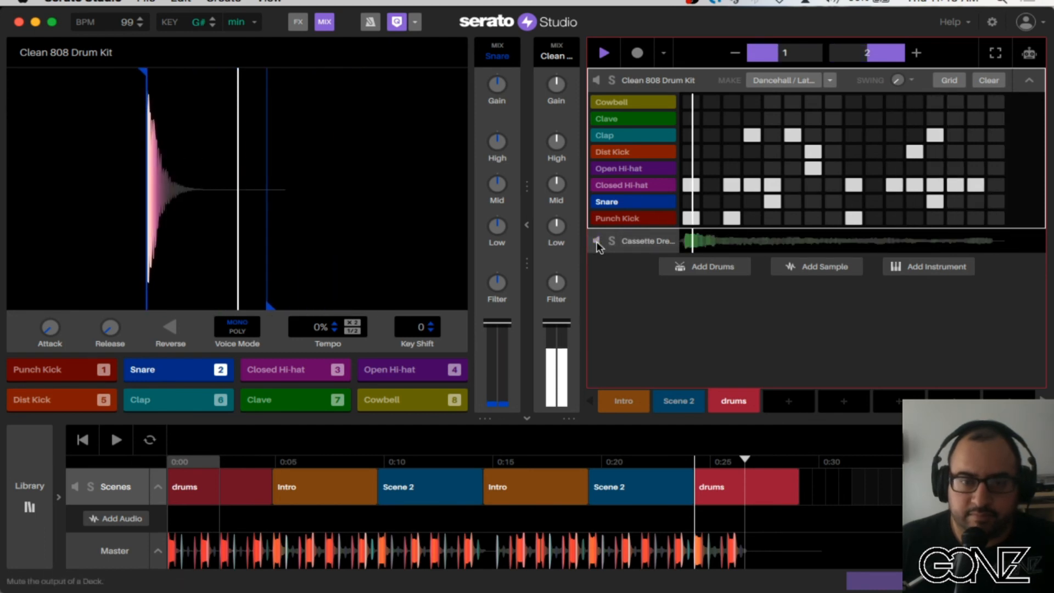
Step: Generate a Dancehall / Latin drum beat for Scene 2 and play the scene to hear it
left_click(687, 399)
key("space")
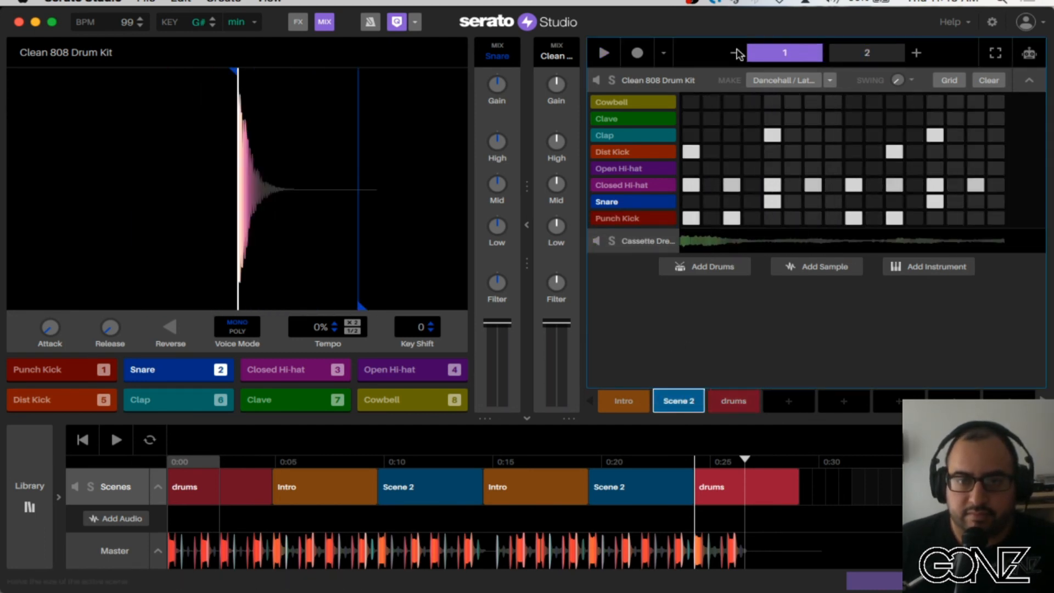
left_click(773, 78)
key("space")
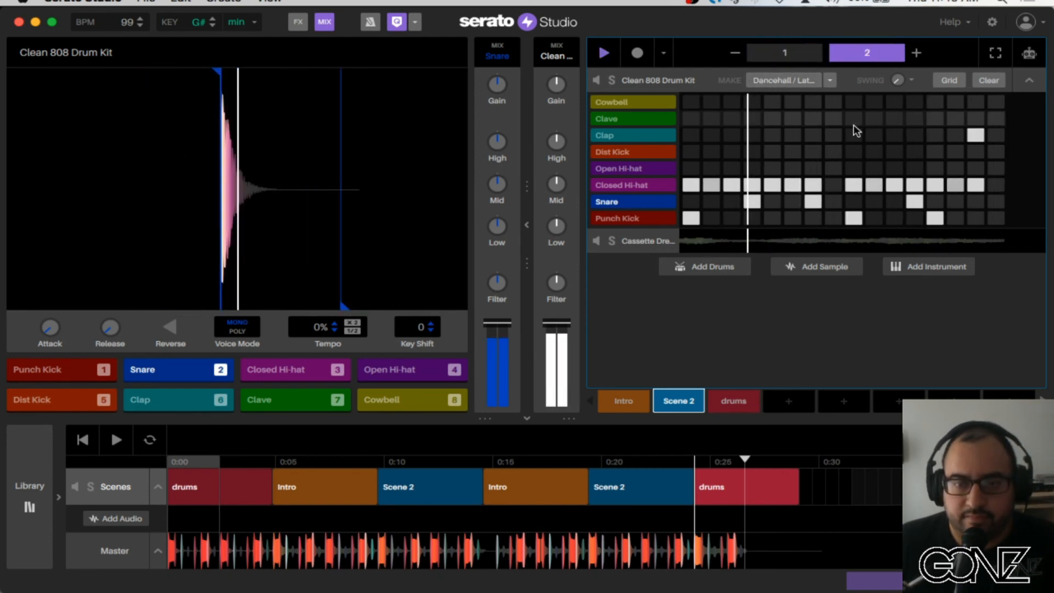
left_click(853, 123)
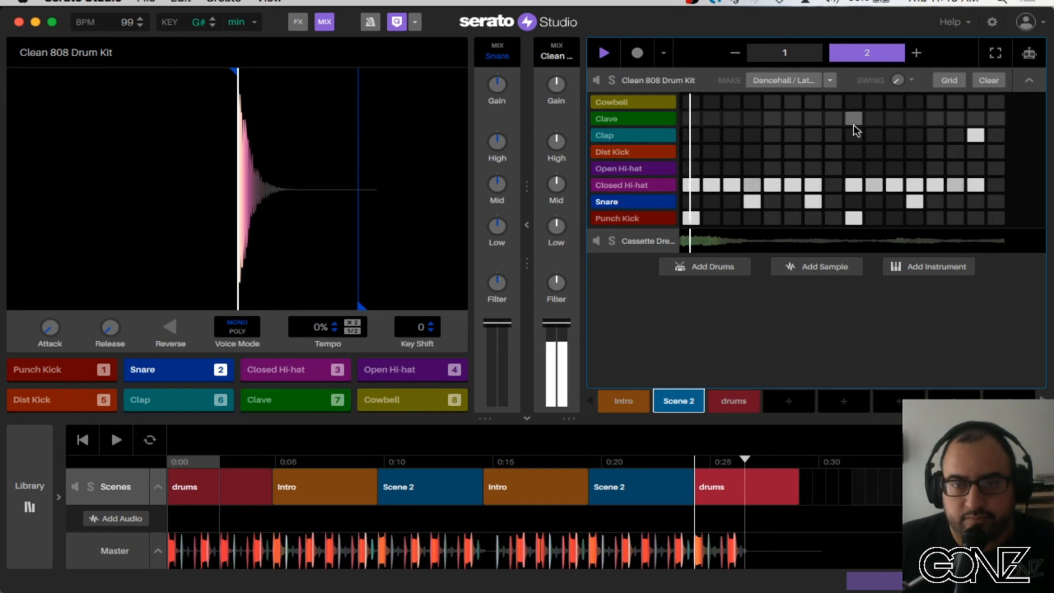
key("space")
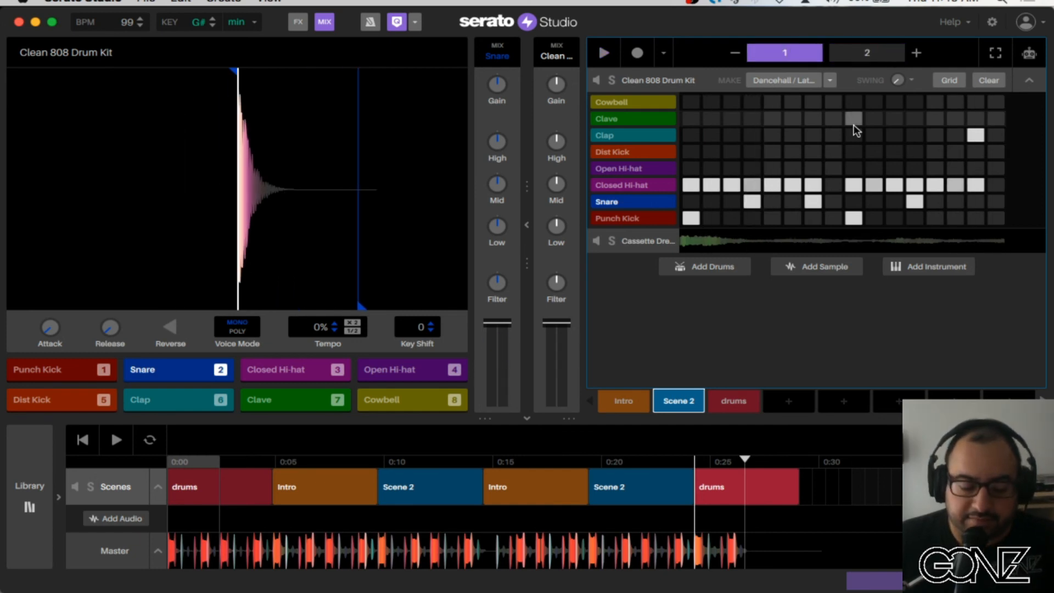
Step: Collapse the Clean 808 Drum Kit deck's step grid in Scene 2
left_click(854, 124)
left_click(813, 118)
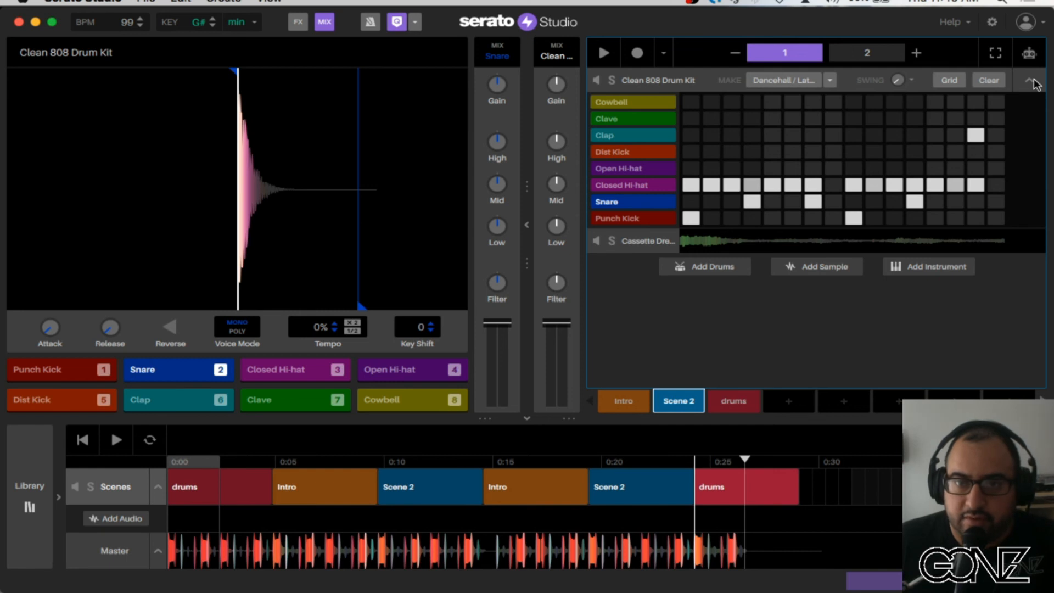
left_click(1030, 81)
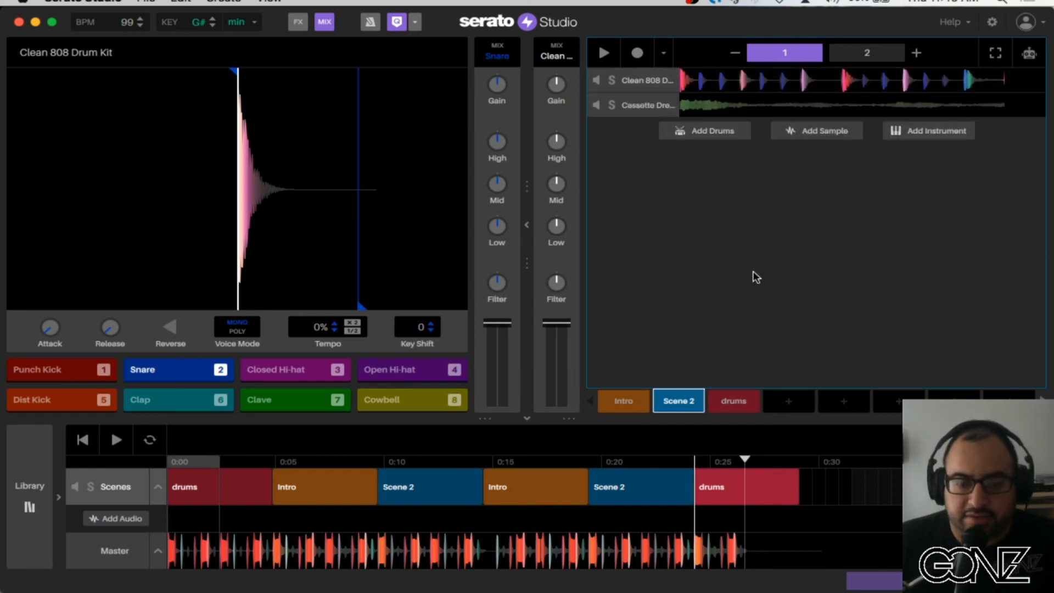